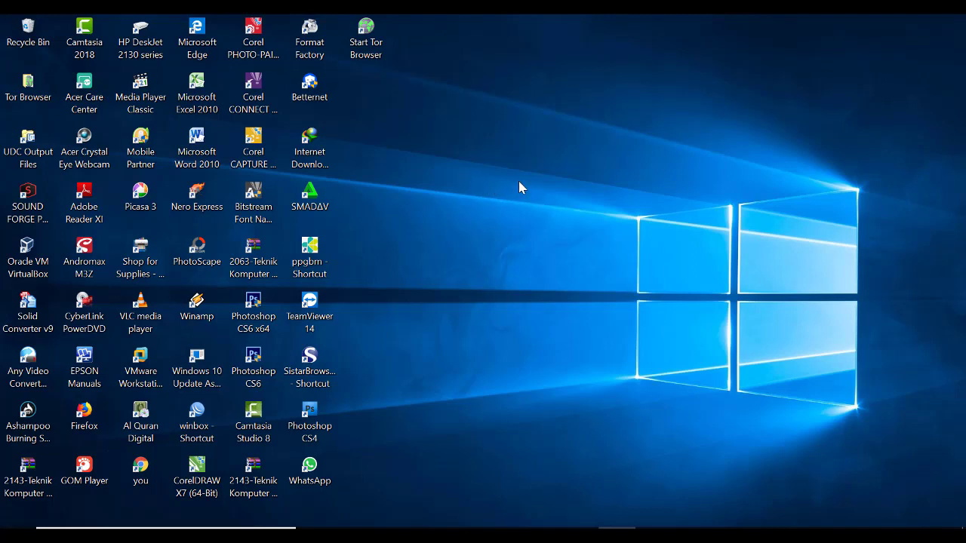
left_click(319, 427)
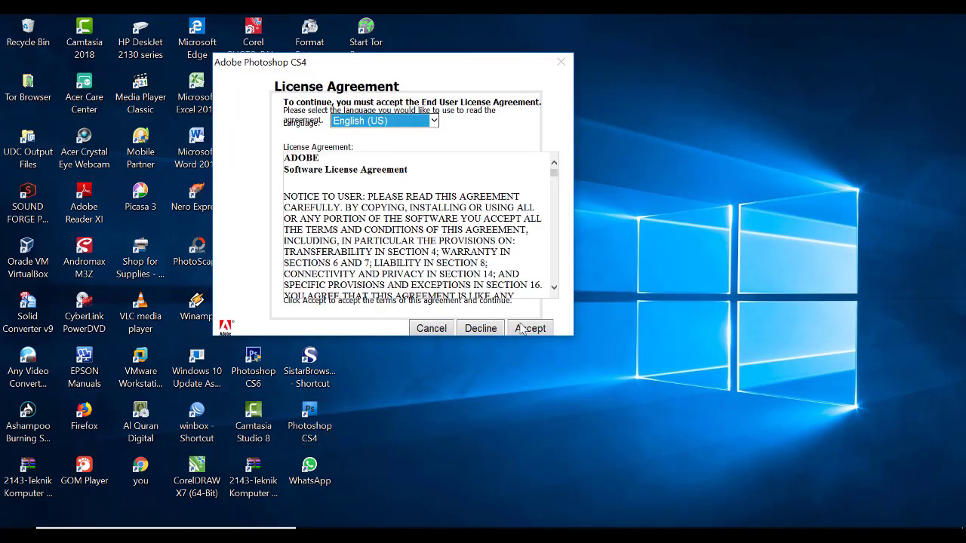
left_click(430, 328)
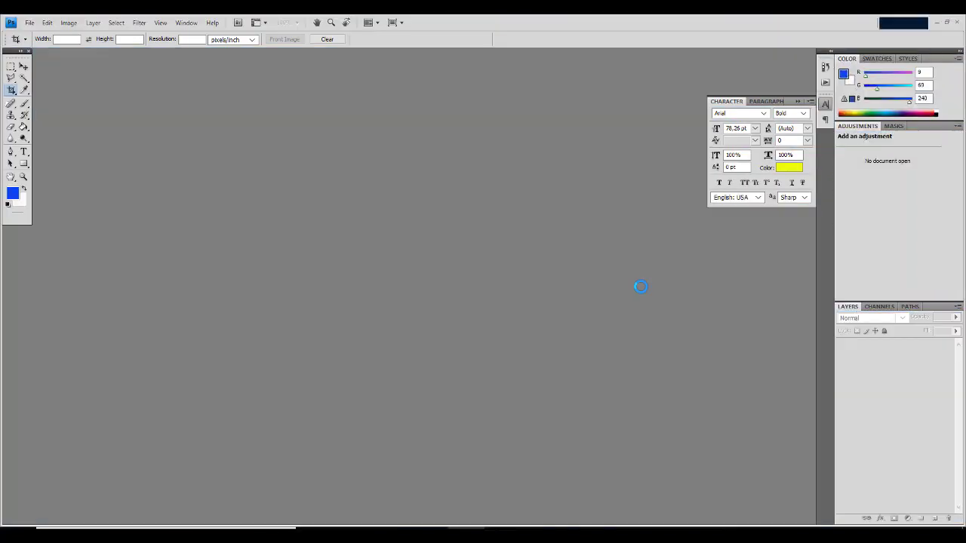
left_click(956, 23)
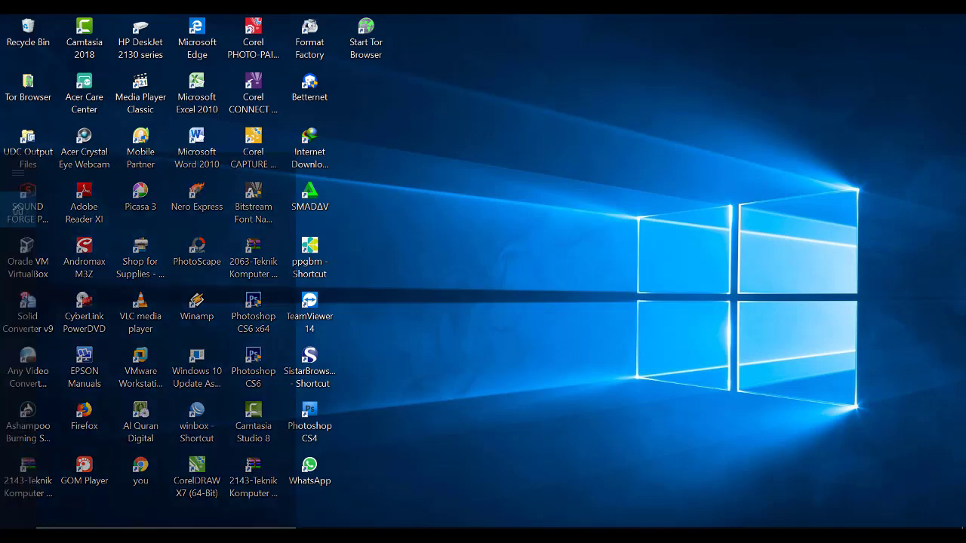
Find and launch Microsoft Access 2010.
key("super+s")
type("access")
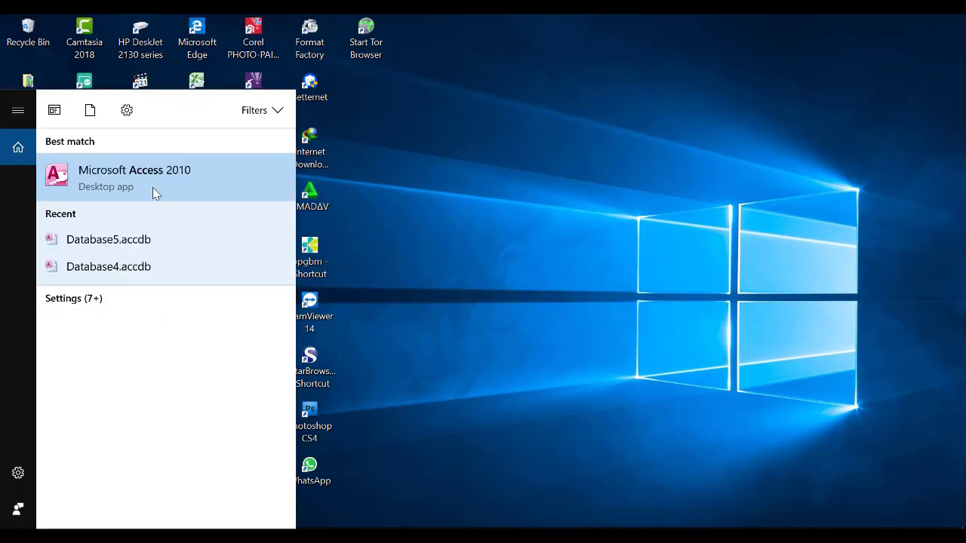
left_click(152, 187)
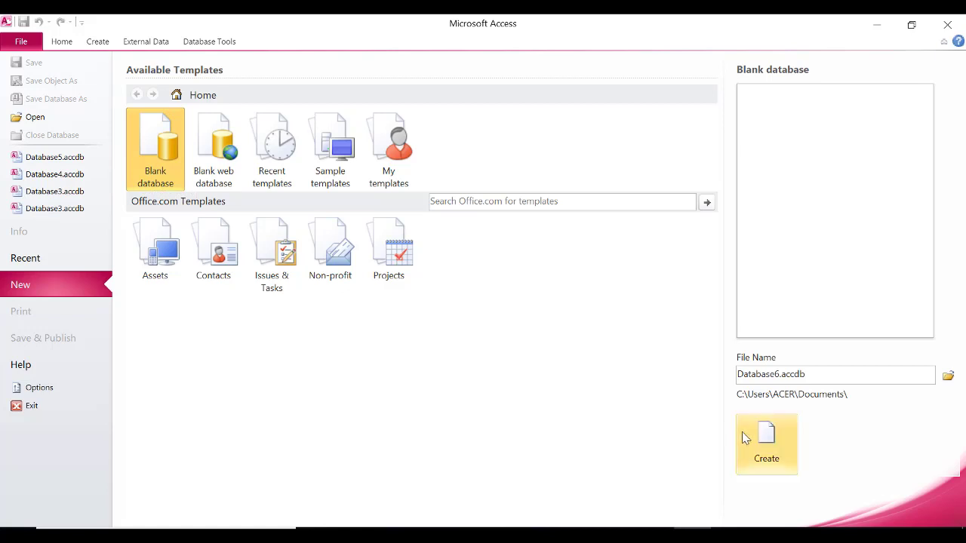
Create a blank database named Database6.accdb and close its empty default table.
left_click(778, 374)
left_click(779, 374)
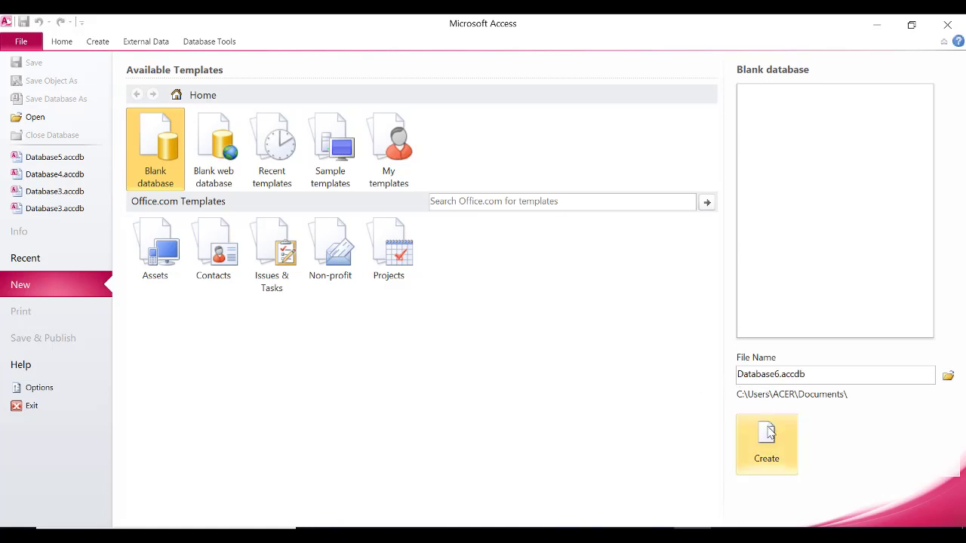
left_click(767, 438)
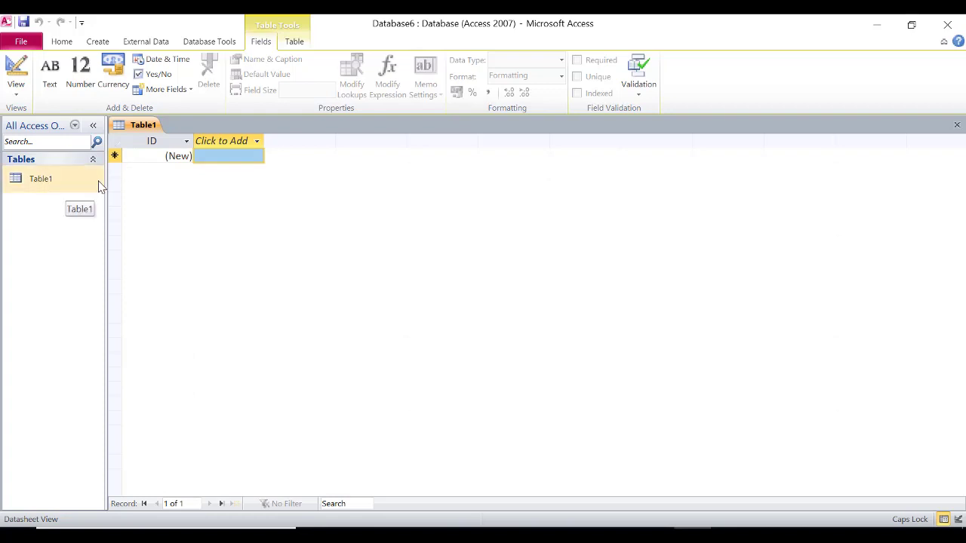
right_click(138, 132)
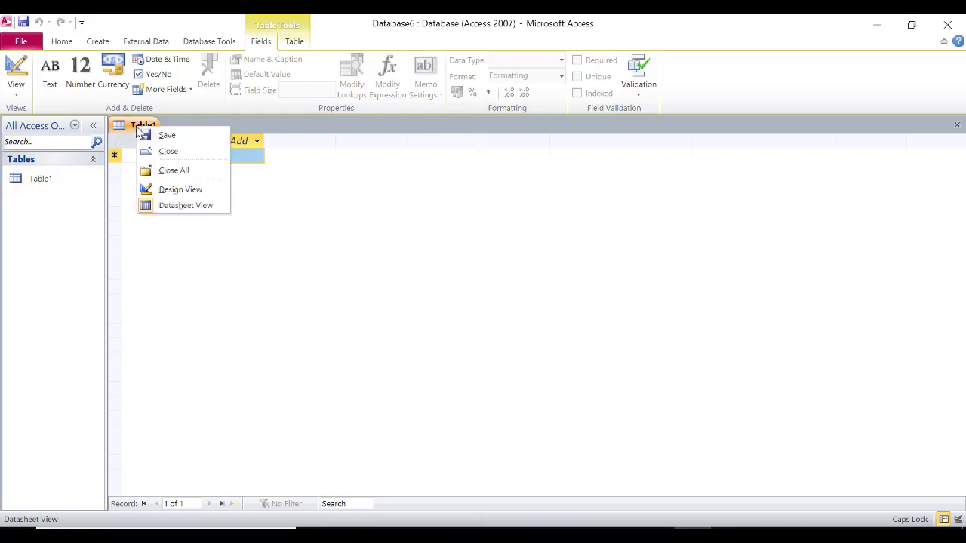
left_click(159, 159)
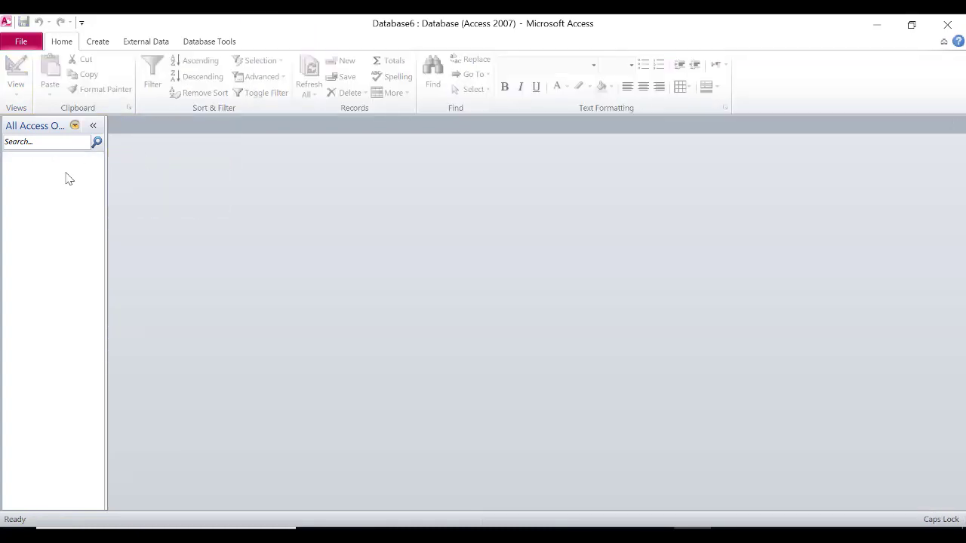
Create a new form in Design view and resize its Detail area to about 12.6 cm wide and 7 cm high.
left_click(105, 45)
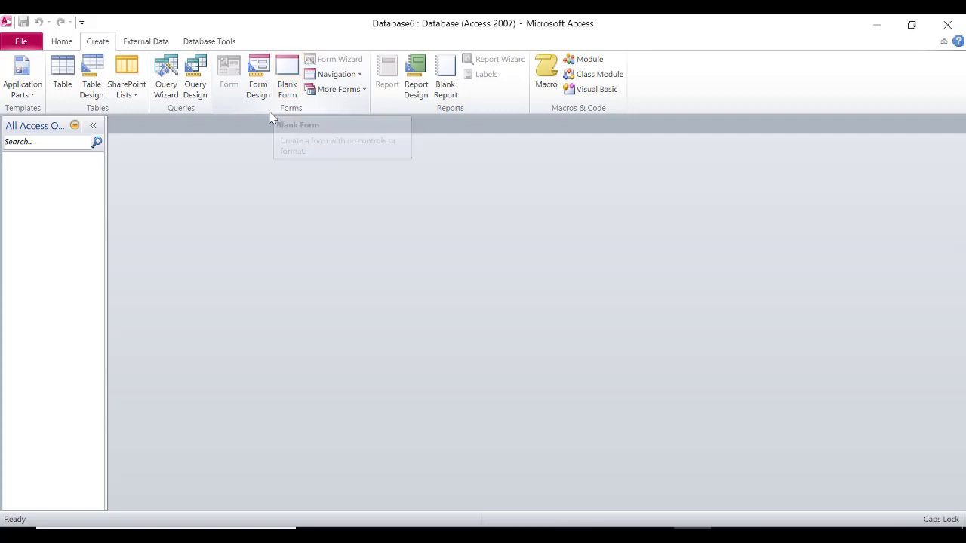
left_click(260, 90)
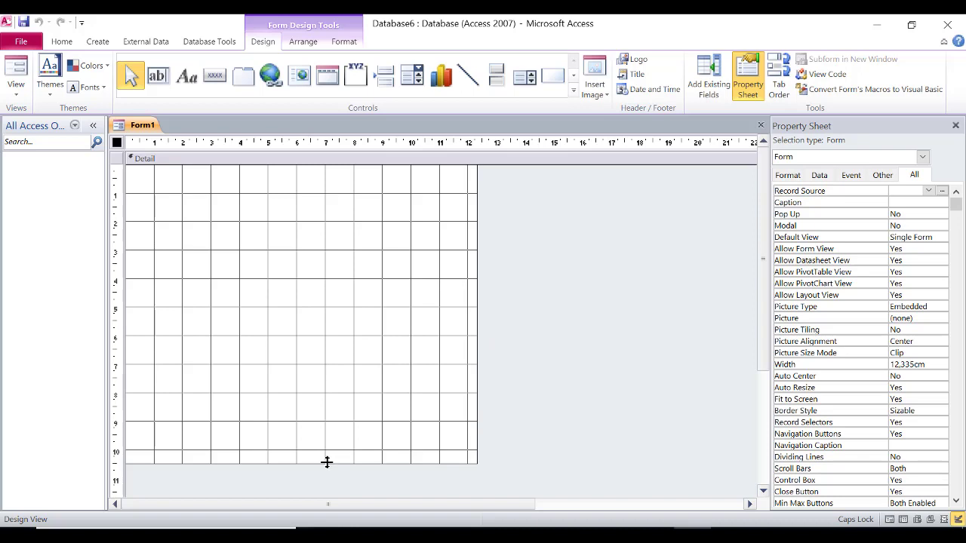
left_click_drag(327, 462, 324, 363)
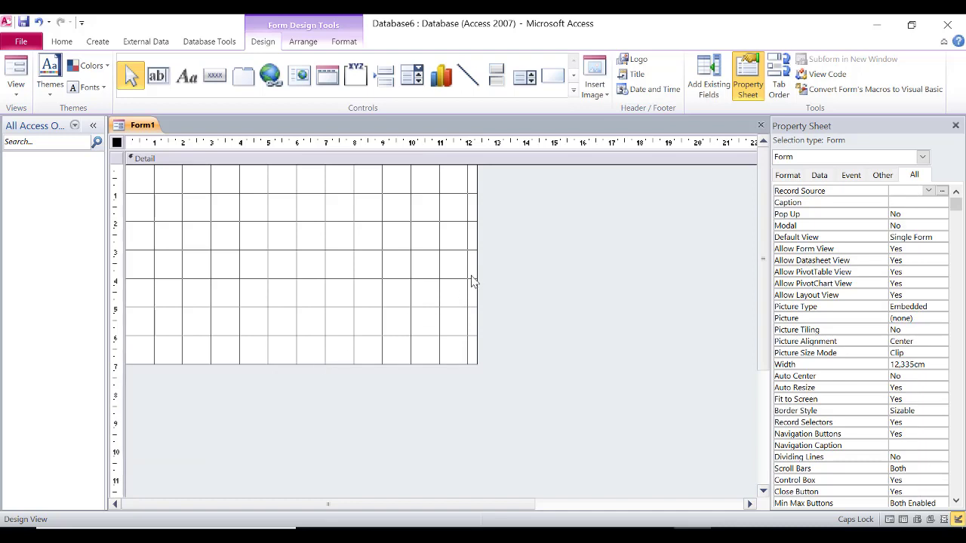
left_click_drag(475, 277, 484, 276)
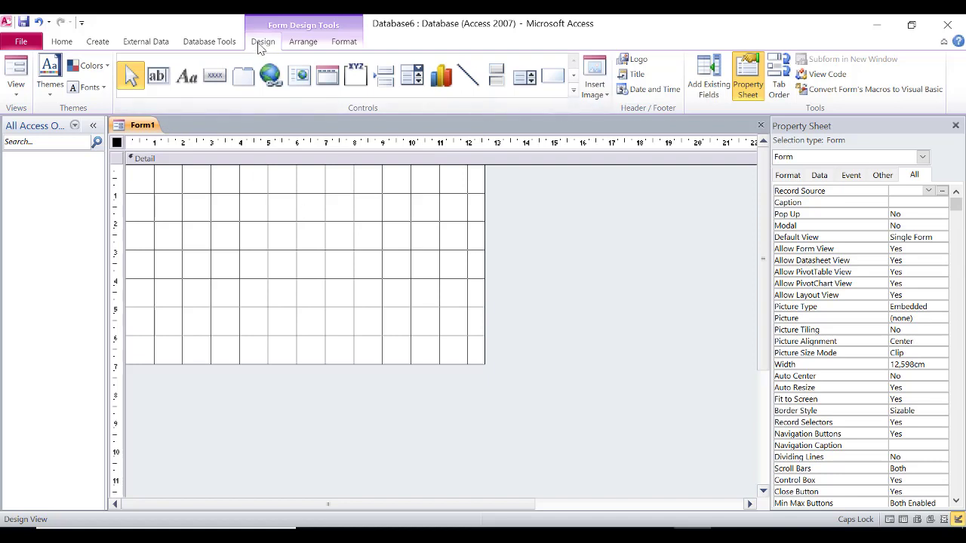
Add a label reading "Selamat Datang di" near the top of the form, about 3.7 cm from the left edge and 1 cm down.
left_click(189, 78)
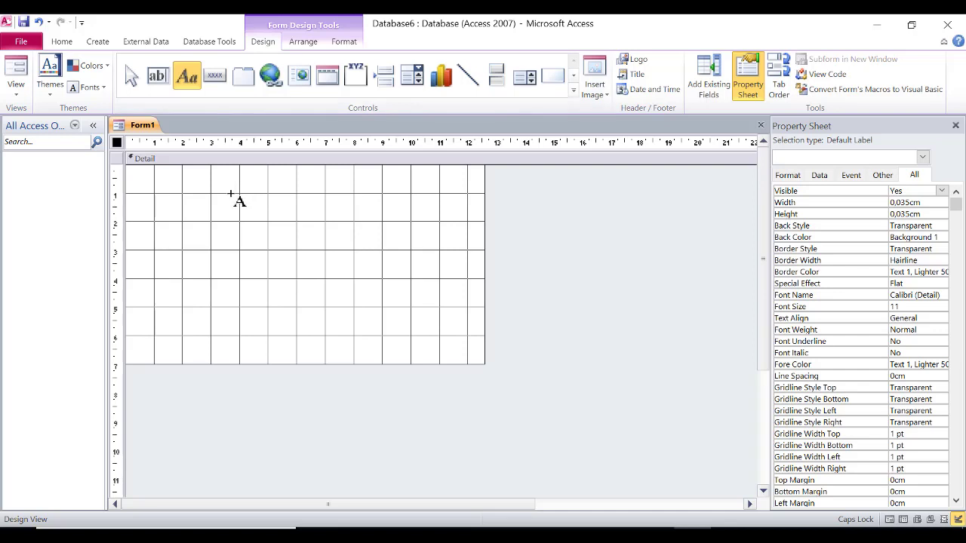
key("Escape")
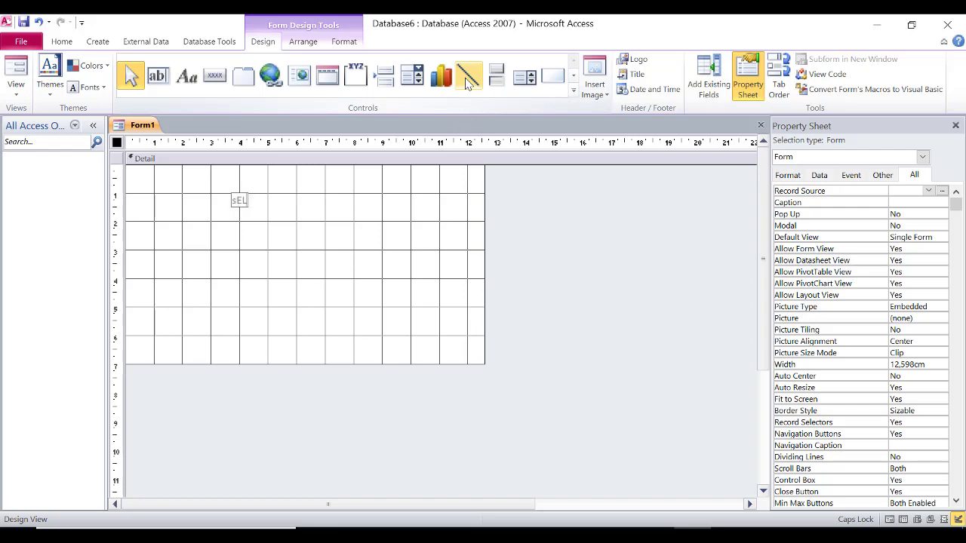
key("Caps_Lock")
type("elamat")
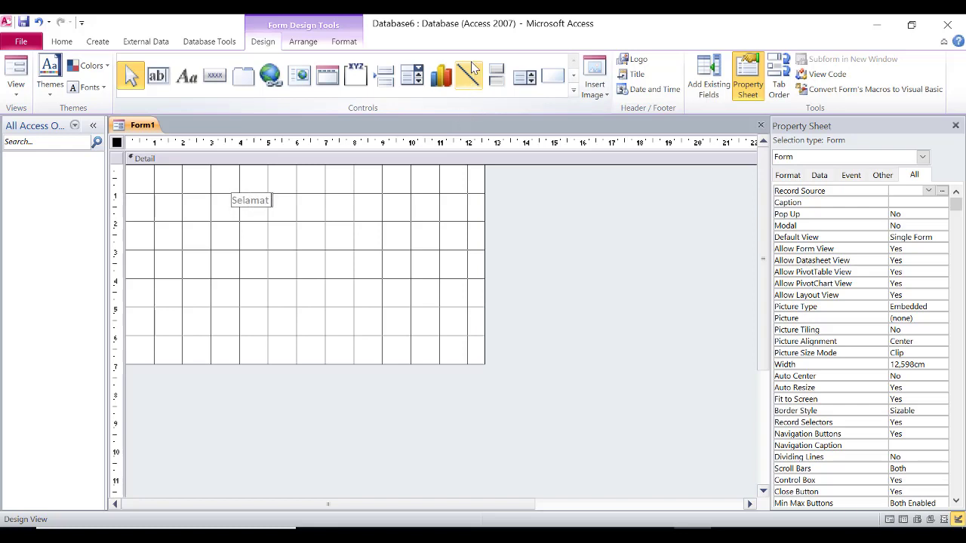
type(" Datang di")
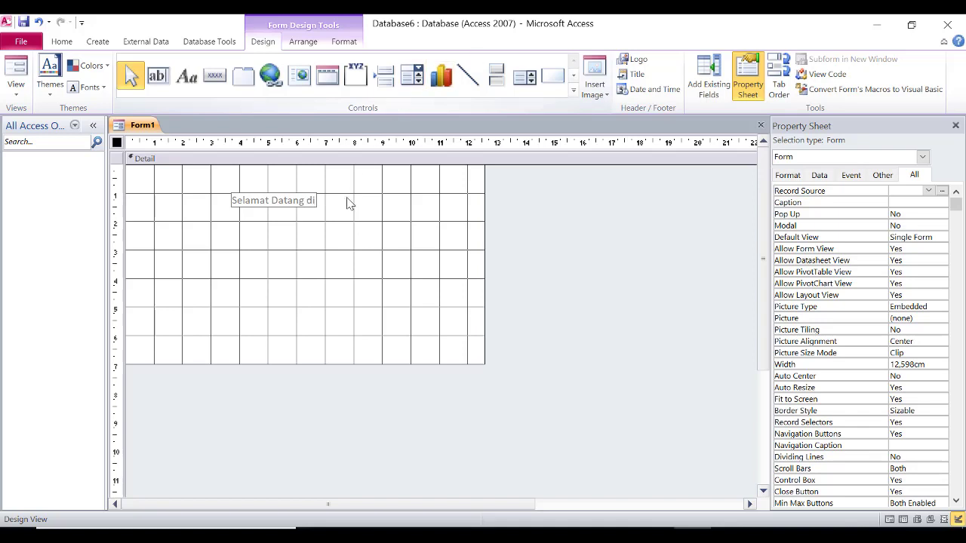
left_click(327, 208)
Make the "Selamat Datang di" label's text black (Text 1) and bold.
left_click(309, 208)
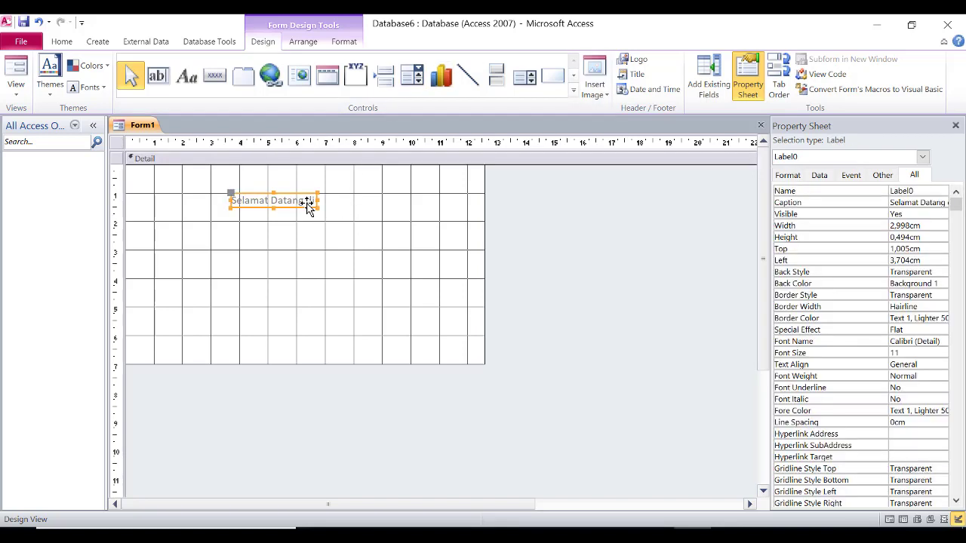
left_click(355, 43)
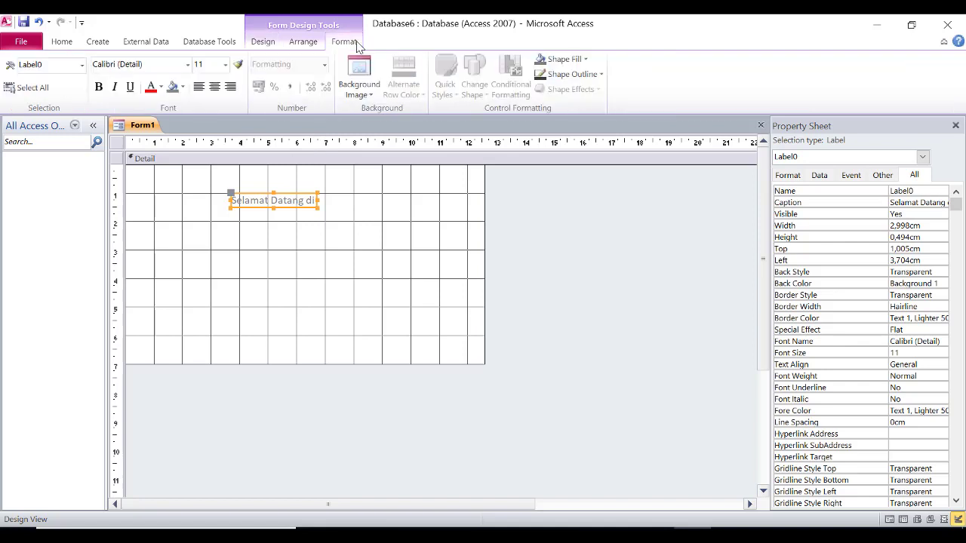
left_click(160, 88)
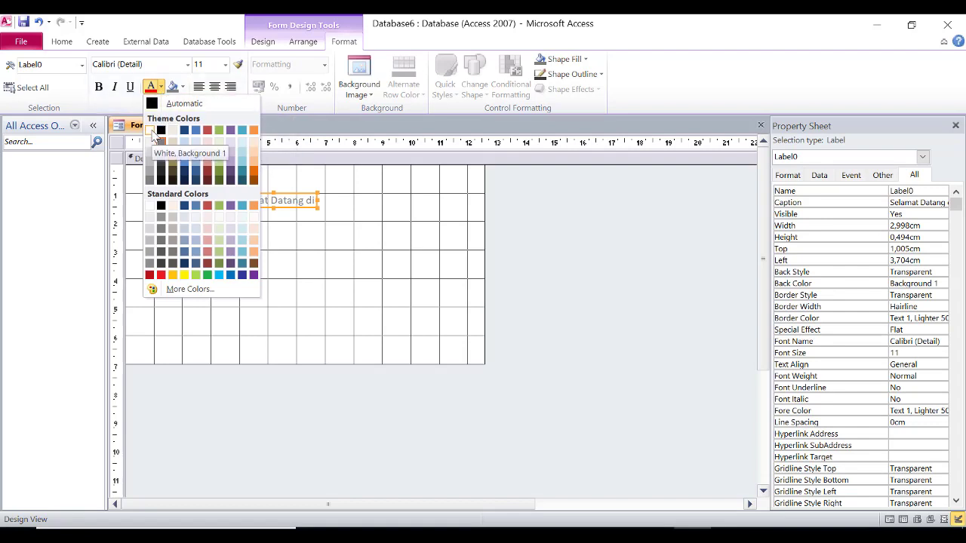
left_click(161, 131)
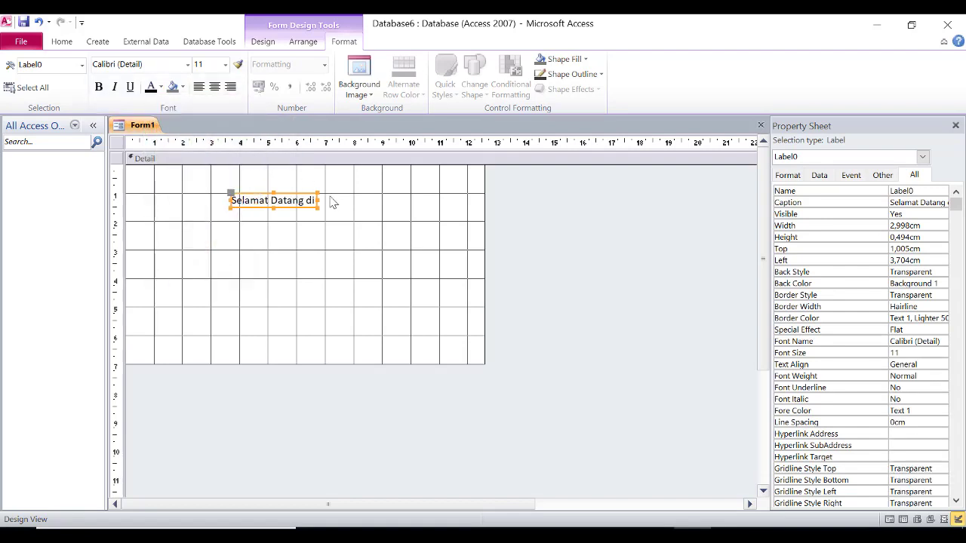
left_click(98, 87)
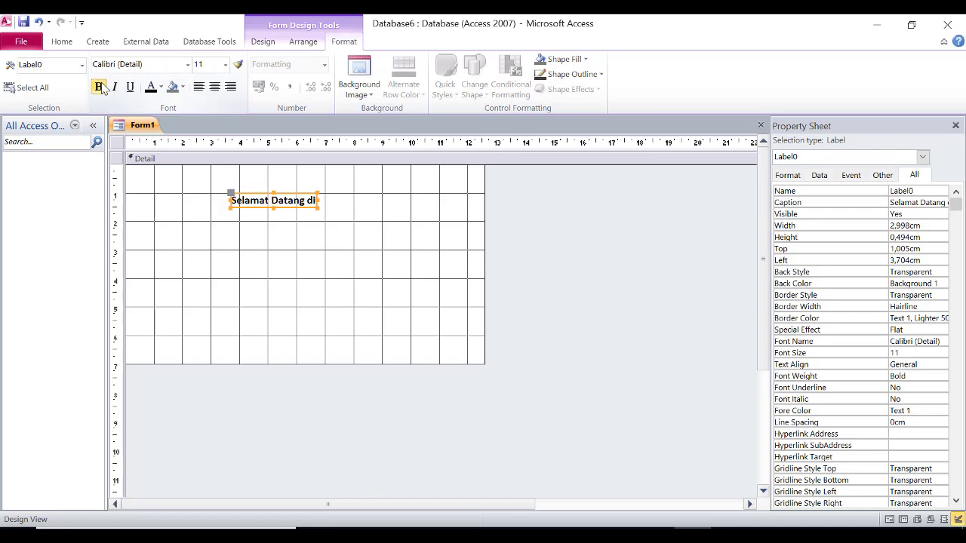
Try the Alakita font on the welcome label, and settle on Brush Script MT instead.
left_click(187, 65)
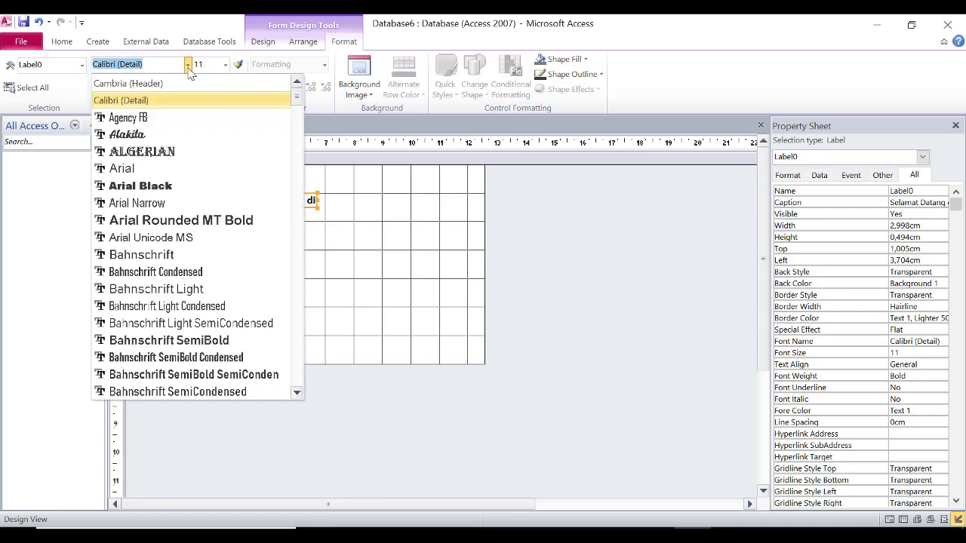
left_click(168, 136)
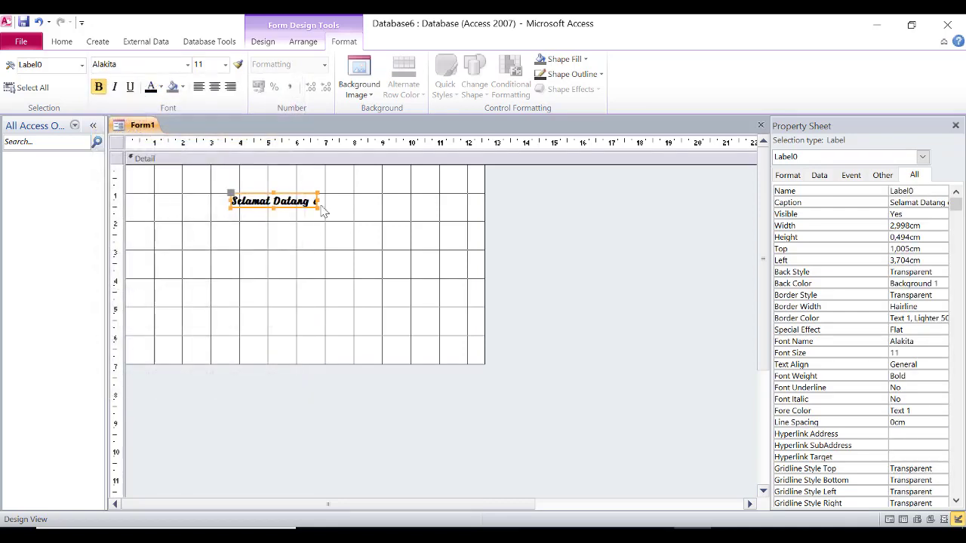
left_click(190, 66)
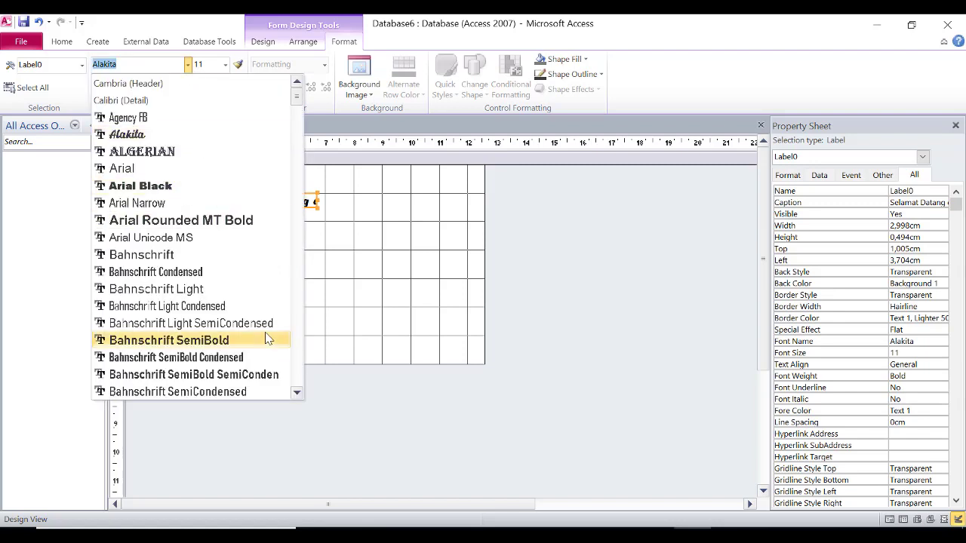
left_click(300, 379)
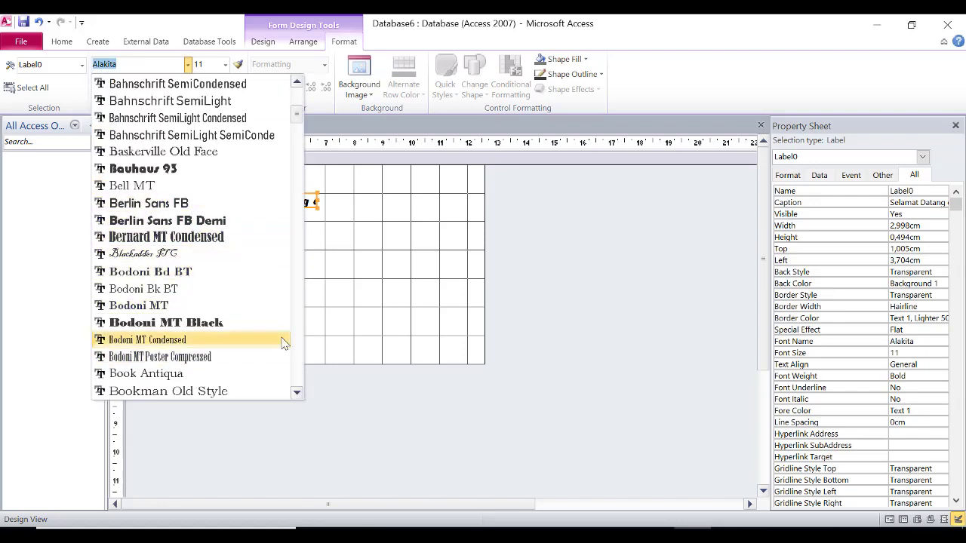
left_click(298, 394)
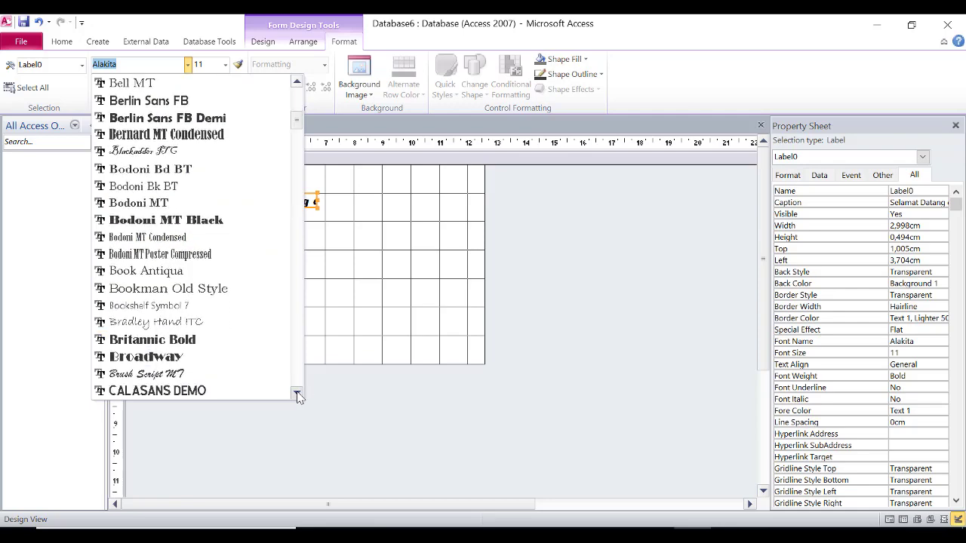
left_click(205, 340)
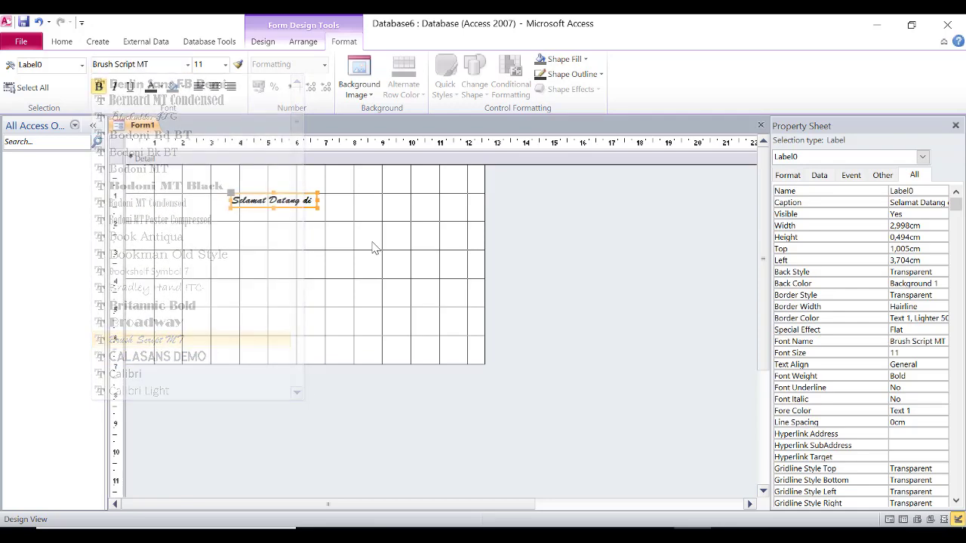
Widen the welcome label to about 4.1 cm and format its text at font size 12, centred.
left_click_drag(320, 199, 349, 199)
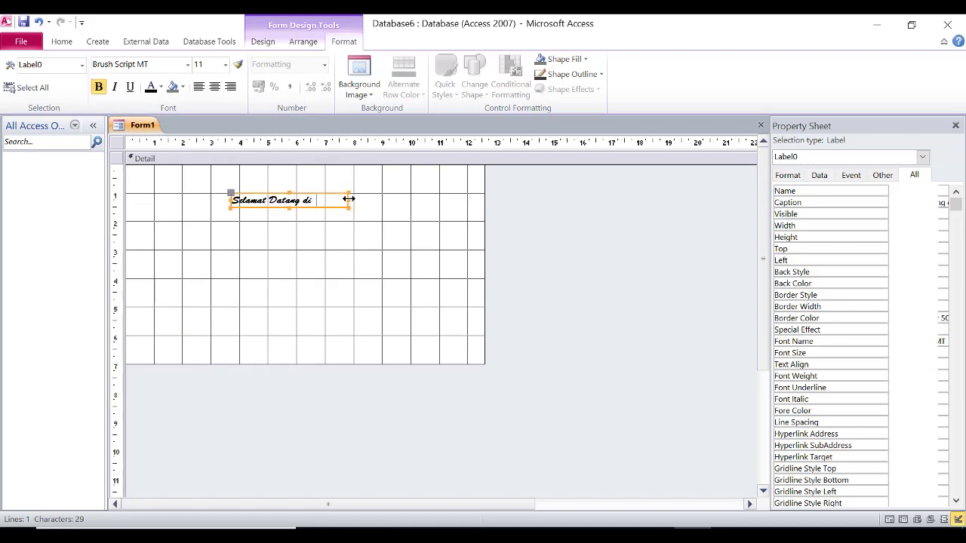
left_click(224, 64)
left_click(208, 134)
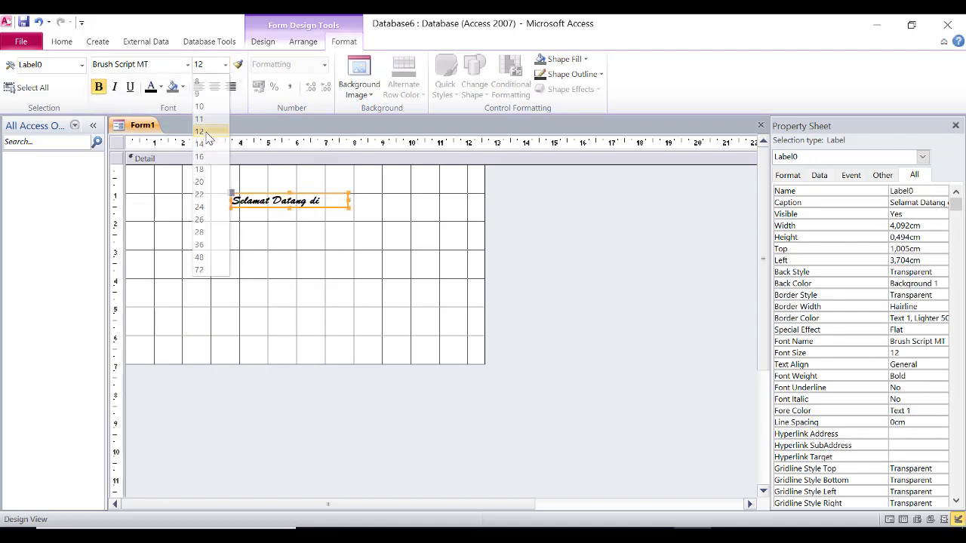
left_click(217, 88)
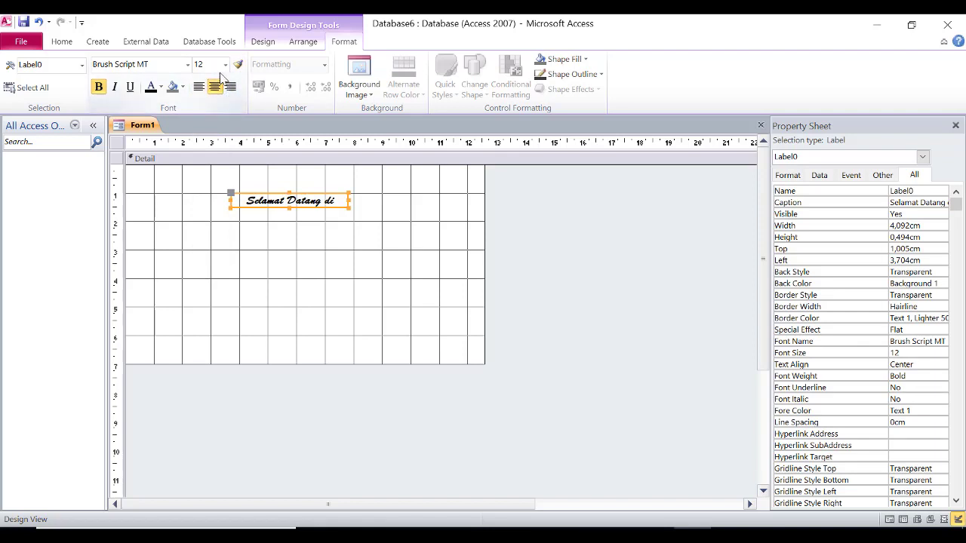
Set the welcome label's font size to 14 and move it to about 4 cm from the left and 0.8 cm from the top.
left_click(225, 64)
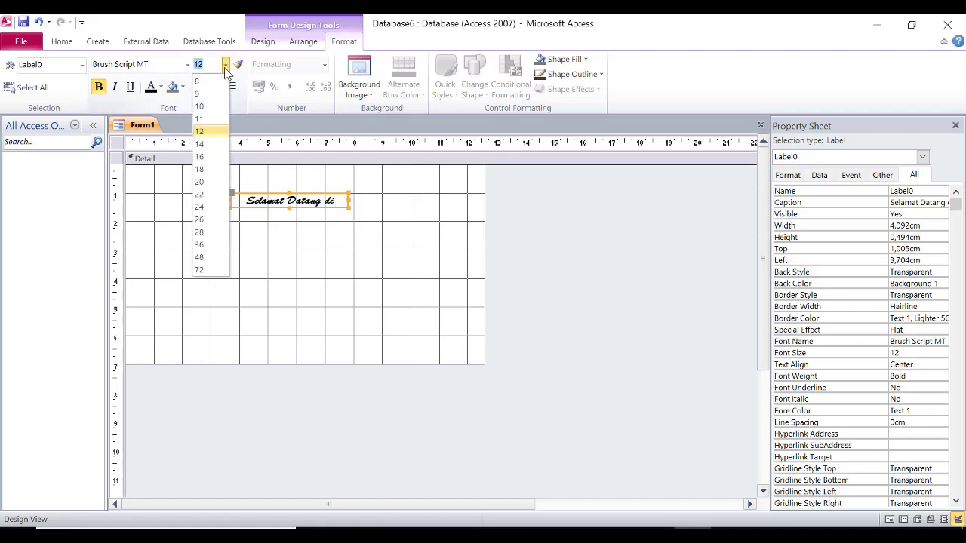
left_click(208, 143)
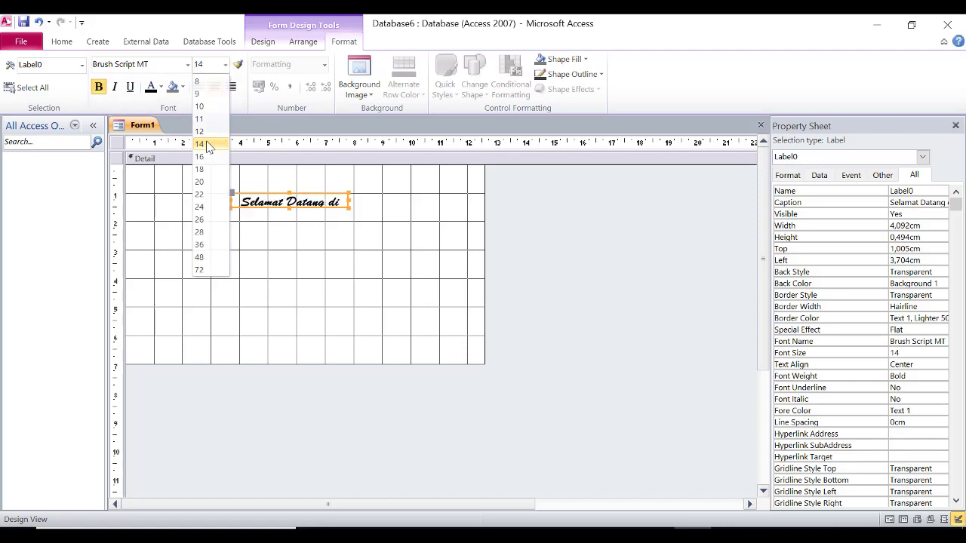
left_click(334, 204)
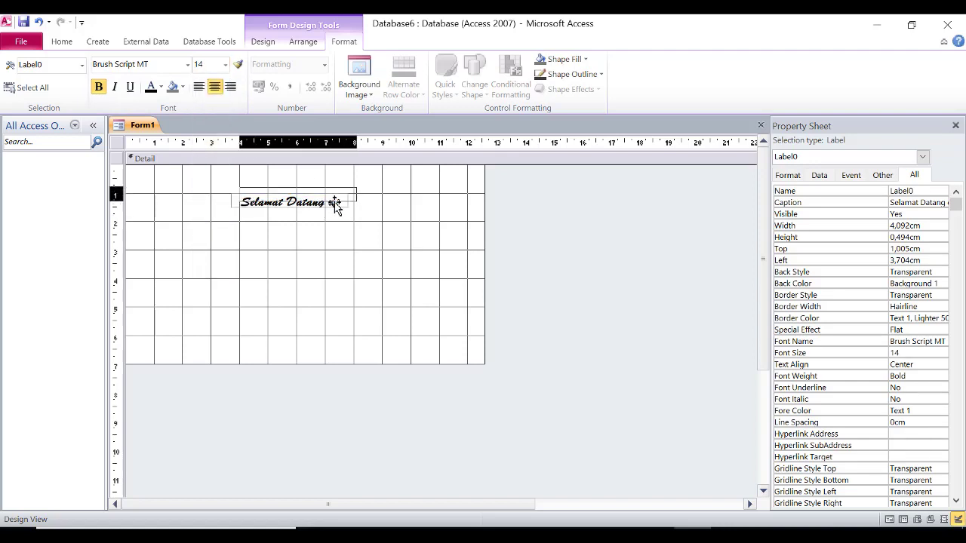
left_click_drag(334, 205, 342, 197)
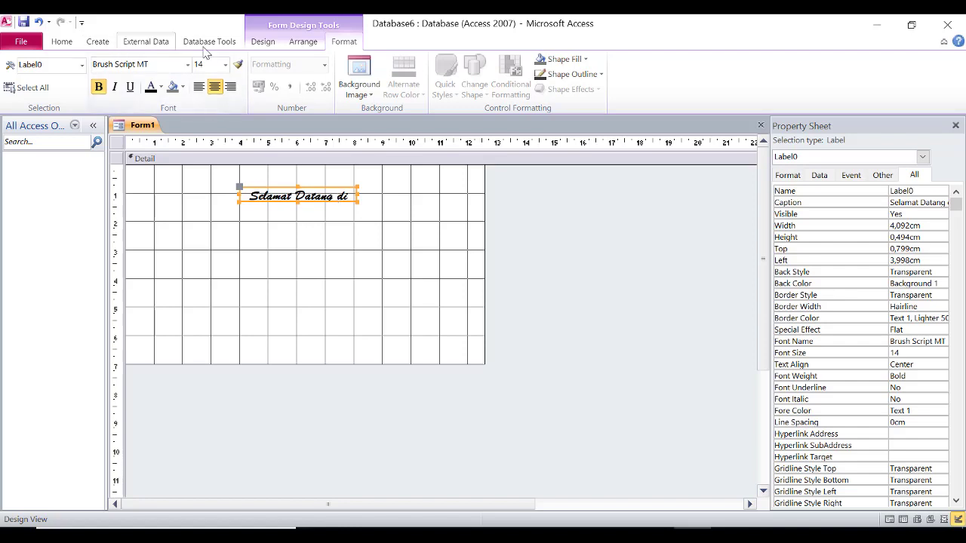
Add a label reading "SISTEM INFORMASI PUSKESMAS" below the "Selamat Datang di" label on the form.
left_click(261, 42)
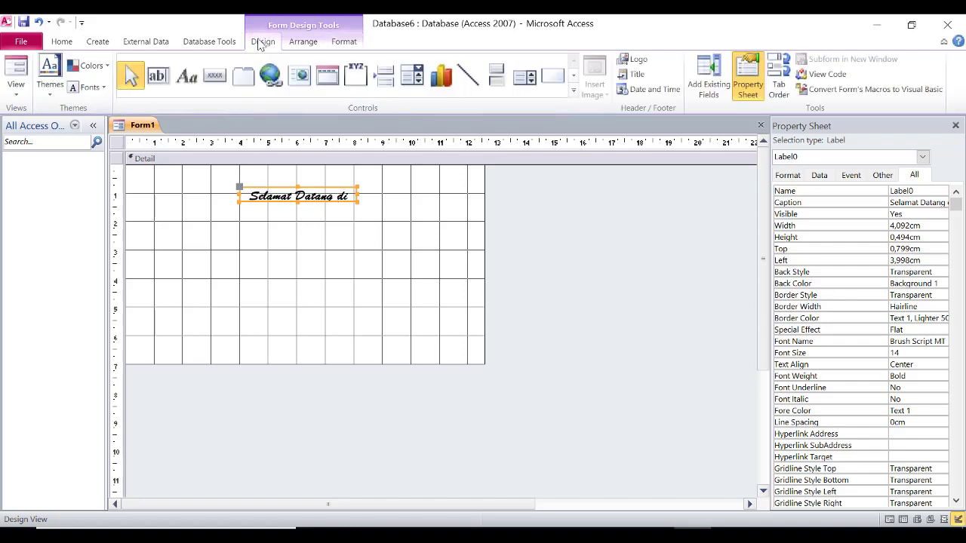
left_click(187, 82)
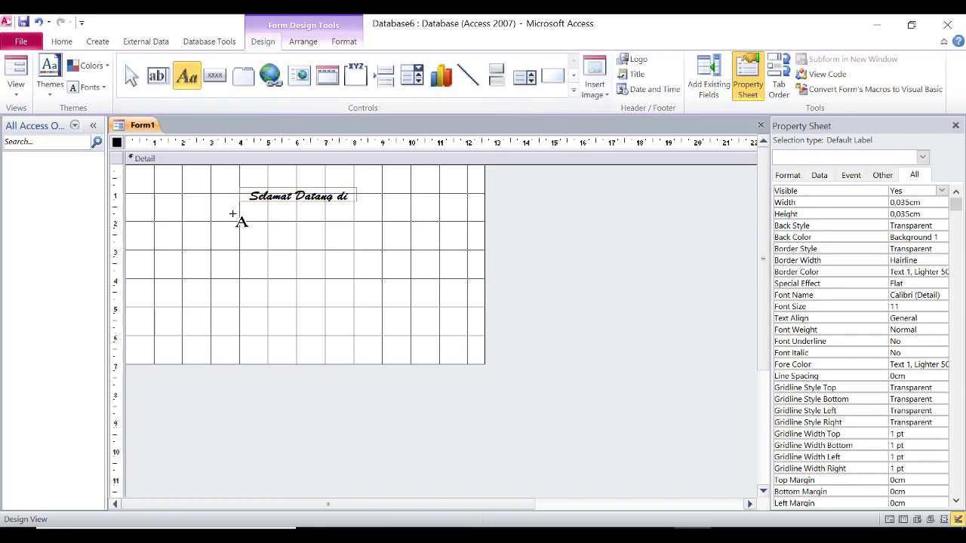
left_click(203, 230)
left_click(202, 230)
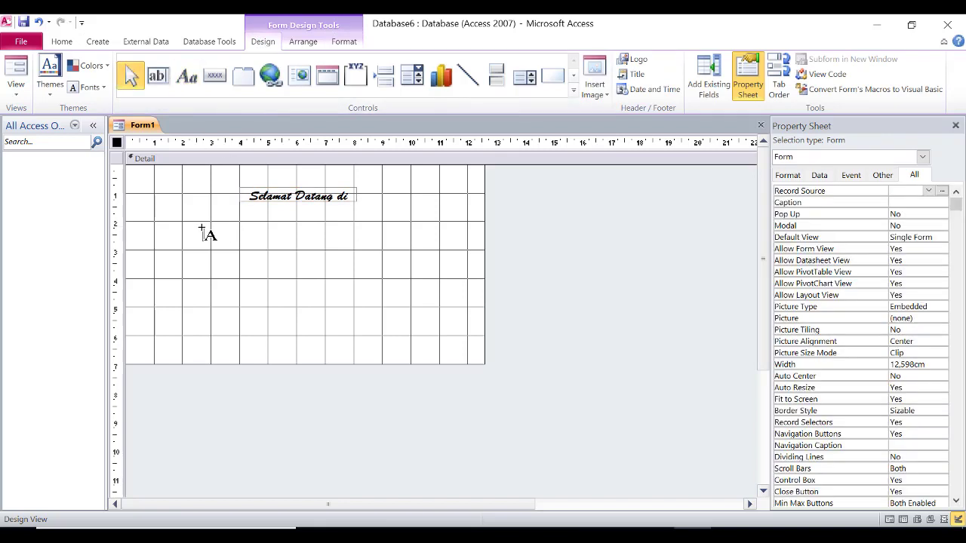
key("Caps_Lock")
left_click(202, 230)
type("SISTEM INFORMASI")
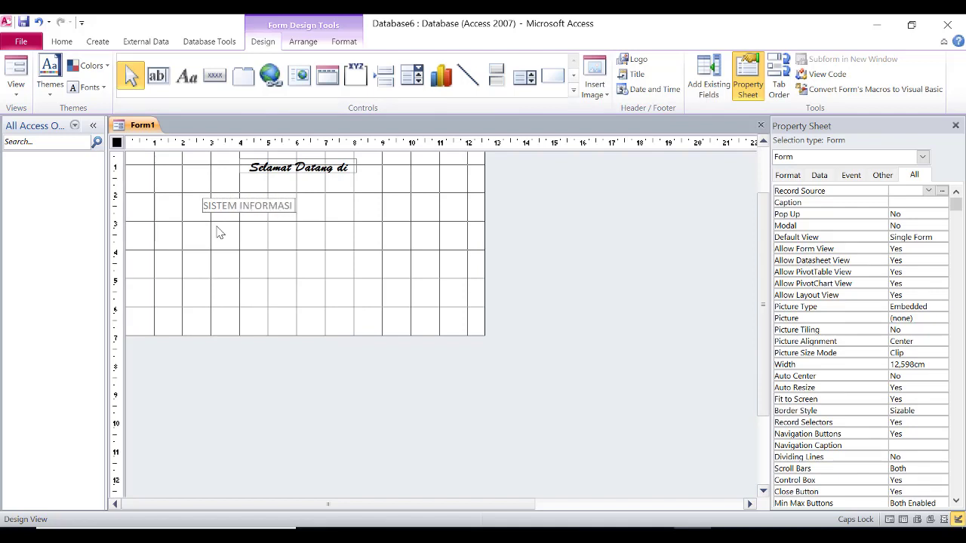
type(" PUSKESMAS")
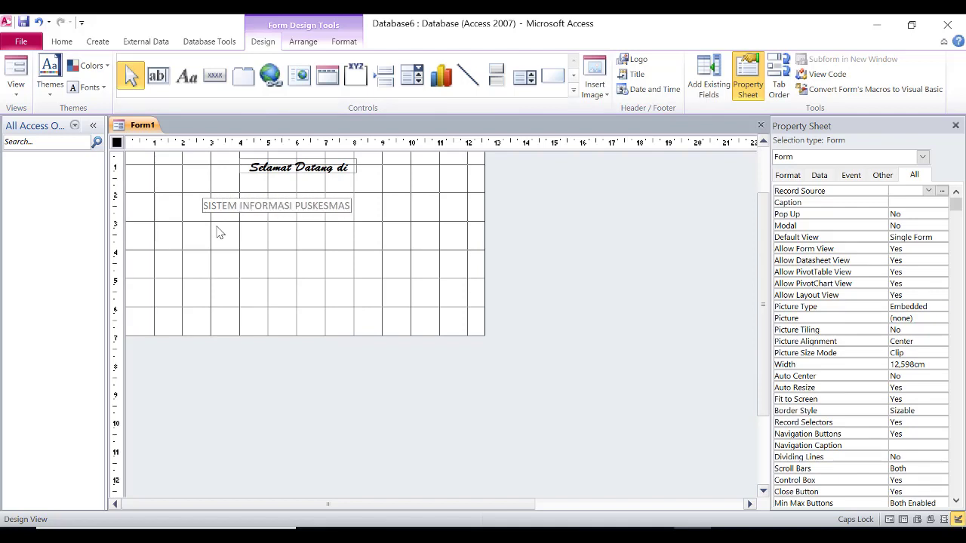
Widen the "SISTEM INFORMASI PUSKESMAS" label to about 7.1 cm.
double_click(290, 205)
left_click(293, 205)
left_click(362, 244)
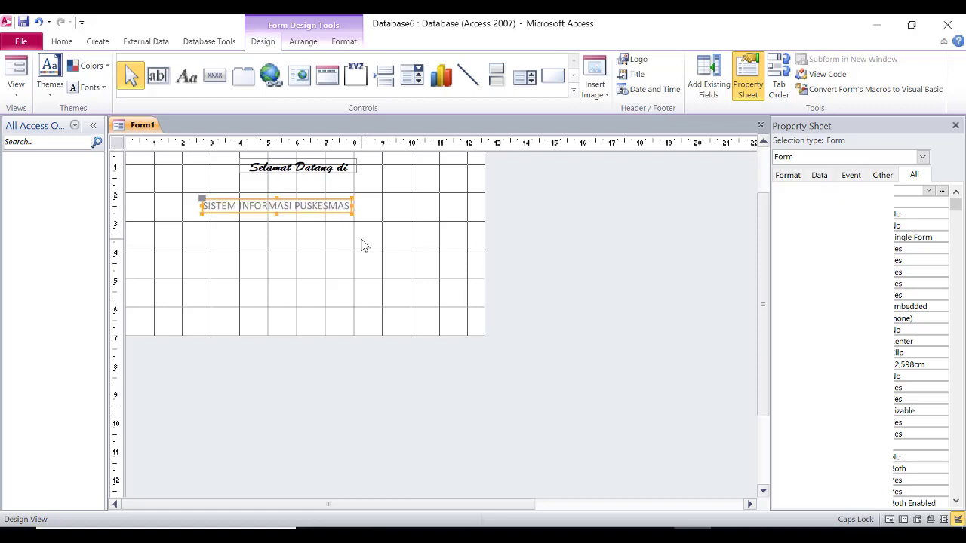
left_click(332, 205)
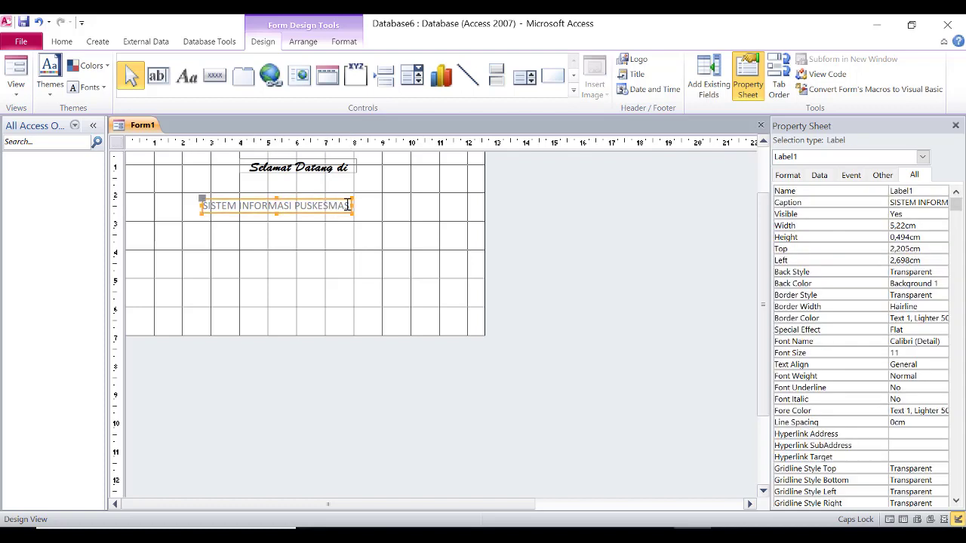
left_click_drag(352, 205, 406, 205)
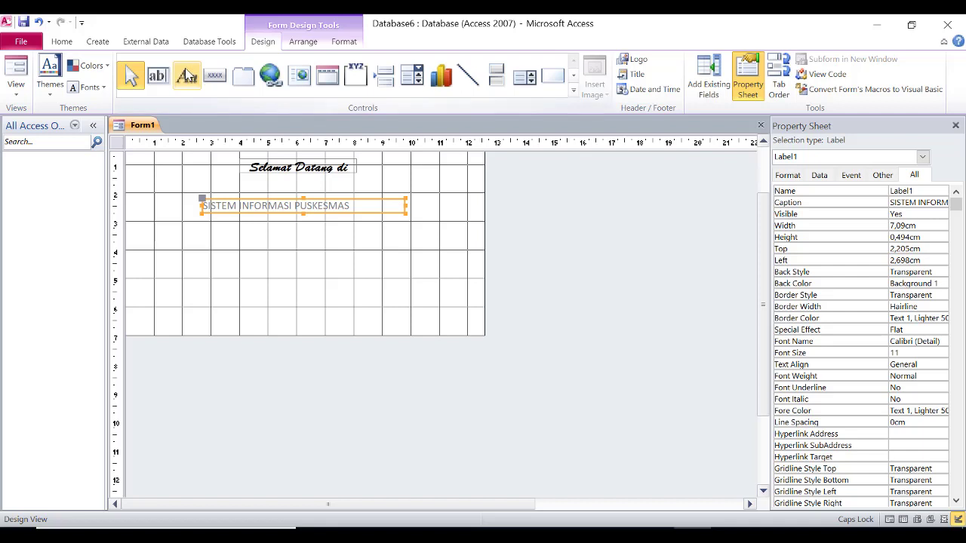
Format the "SISTEM INFORMASI PUSKESMAS" label's text at font size 16, bold and black (Text 1).
left_click(341, 42)
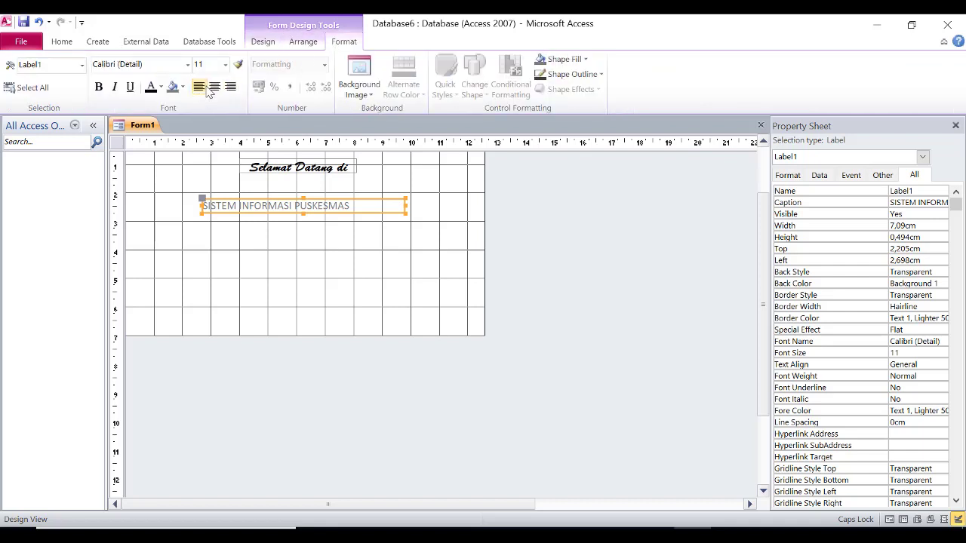
left_click(225, 66)
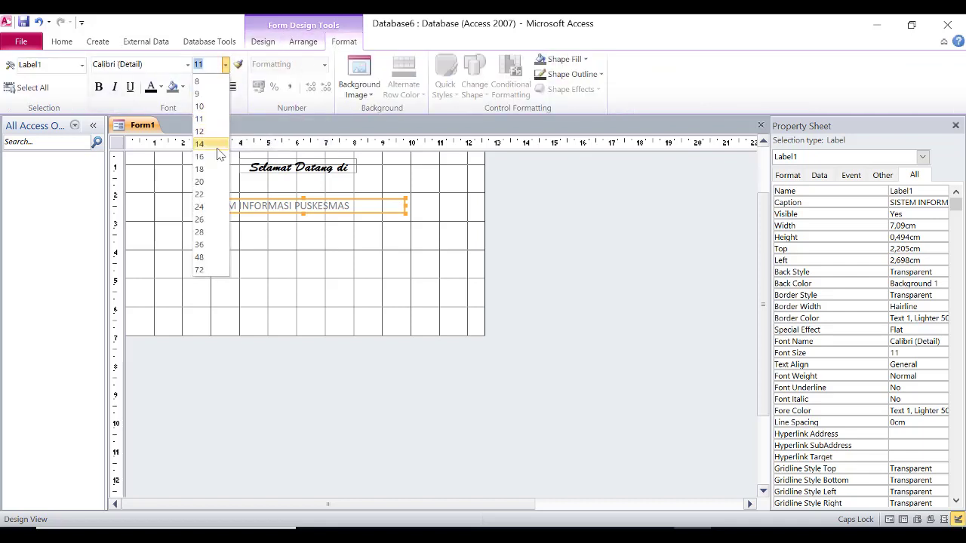
left_click(211, 160)
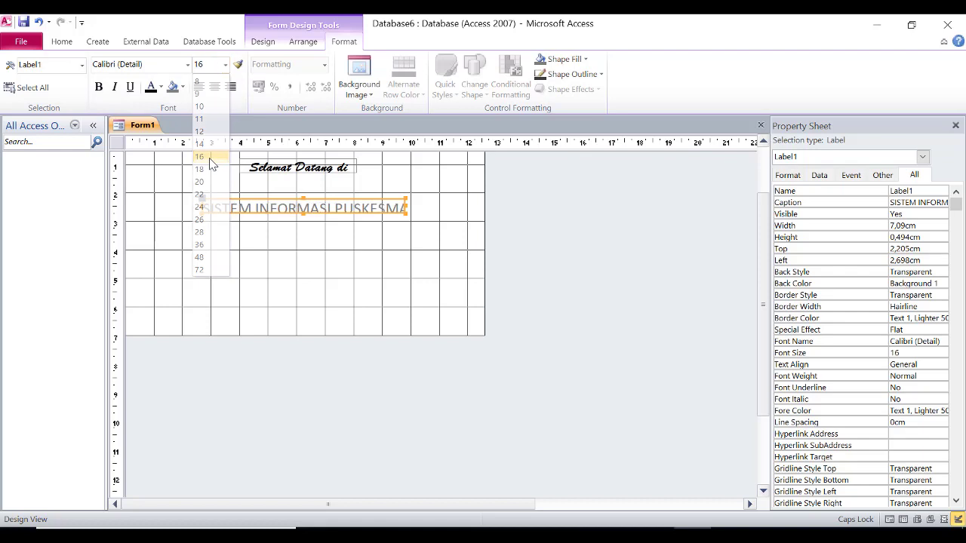
left_click(102, 88)
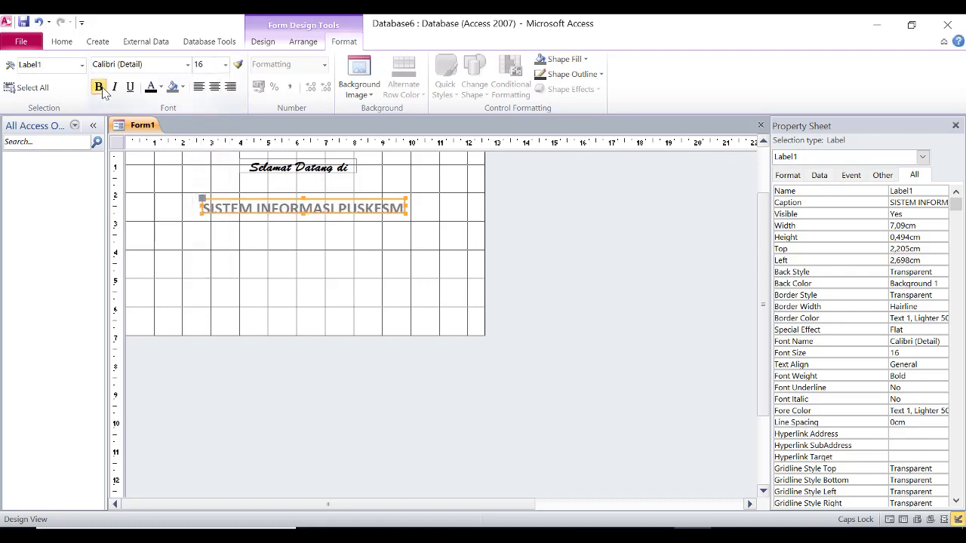
left_click(160, 89)
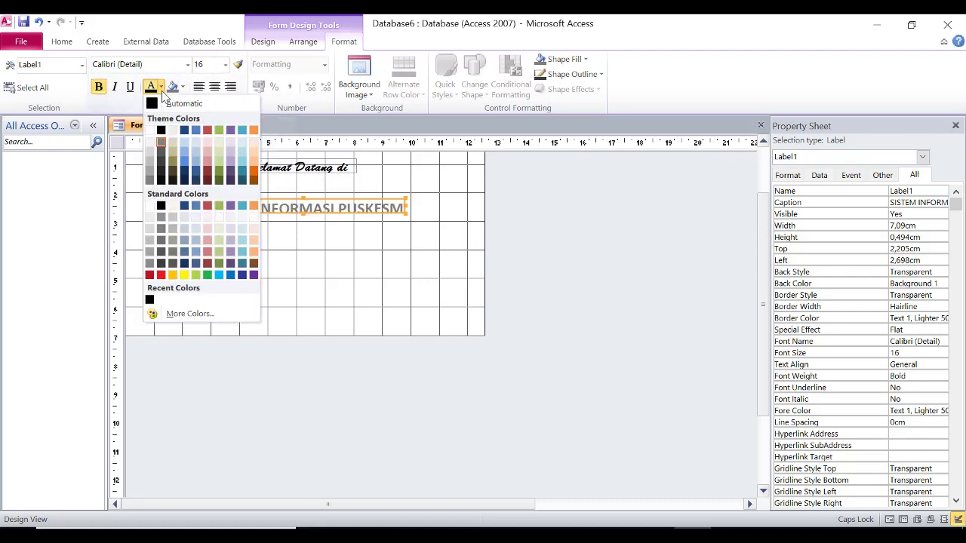
left_click(161, 131)
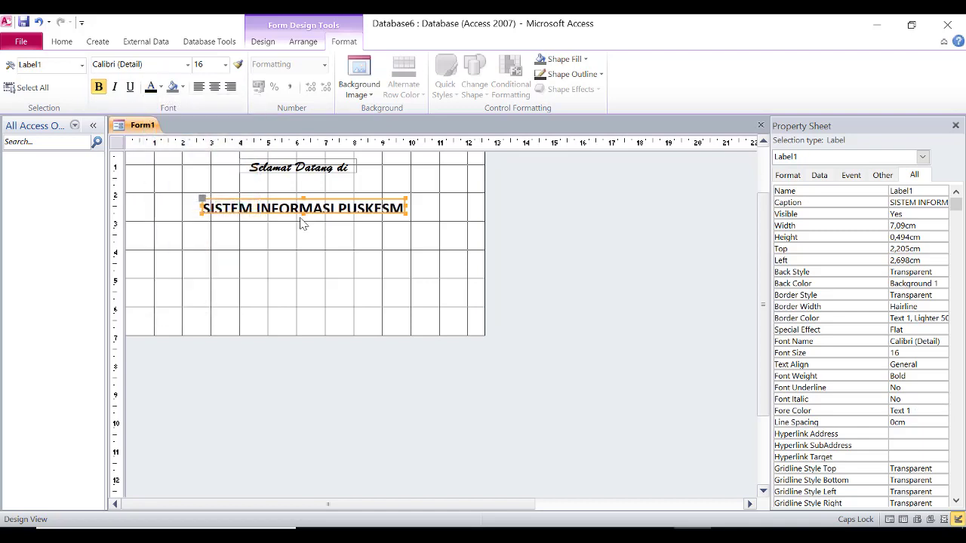
Enlarge the "SISTEM INFORMASI PUSKESMAS" label to about 7.9 cm wide and 0.9 cm high.
left_click_drag(302, 214, 304, 225)
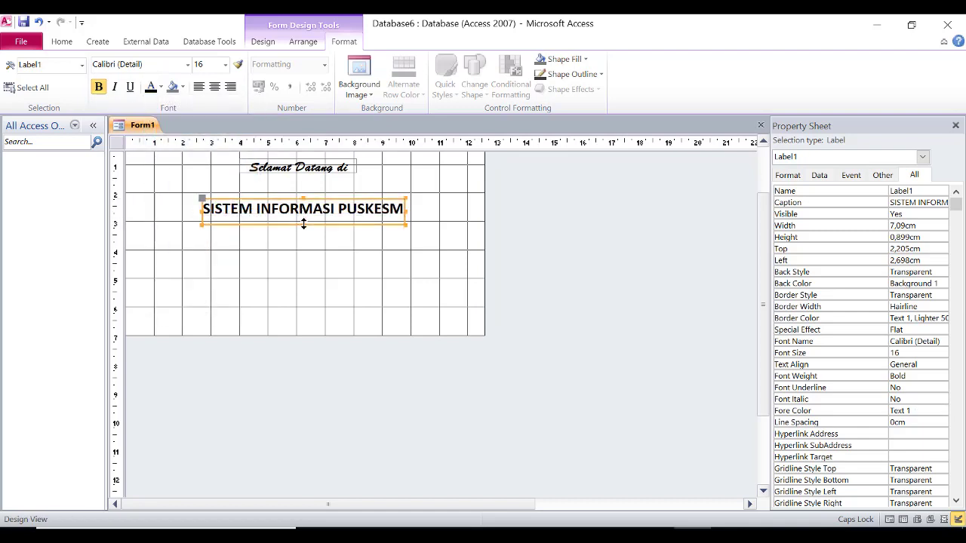
left_click(409, 209)
left_click(428, 208)
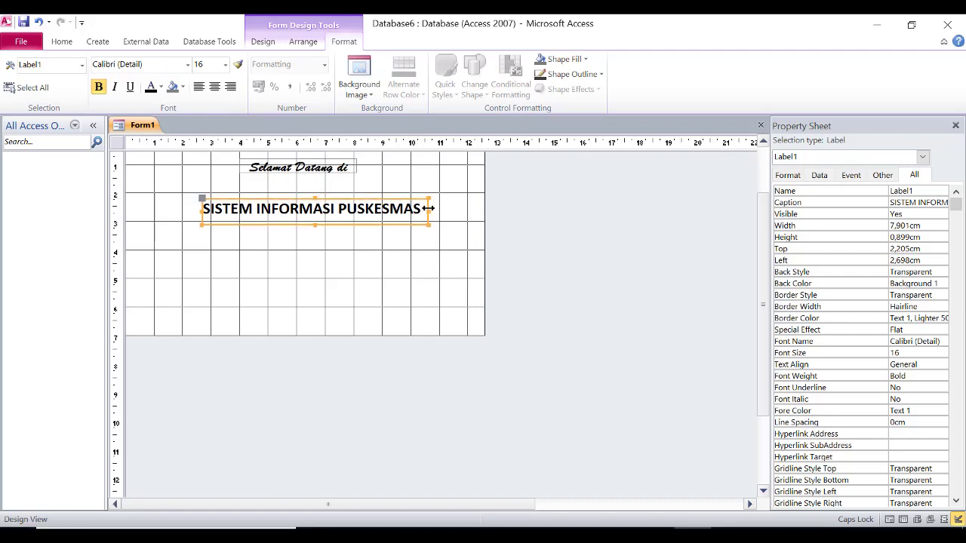
Move the "SISTEM INFORMASI PUSKESMAS" label to about 2.2 cm from the left and 1.5 cm from the top, and centre its text.
left_click_drag(390, 225, 377, 209)
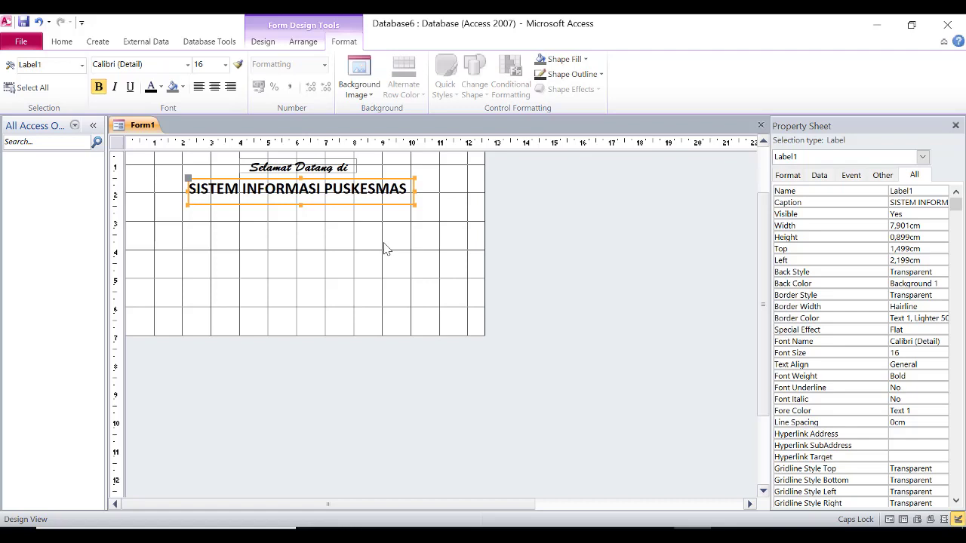
left_click(214, 87)
left_click(315, 258)
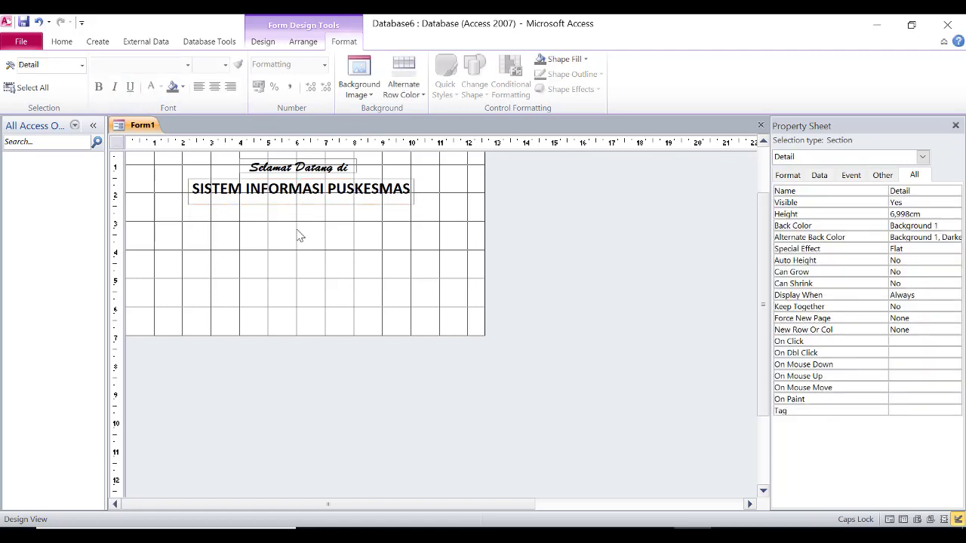
Choose LogoPKM1.png from the Pictures folder as the image to insert on the form.
left_click(303, 42)
left_click(266, 43)
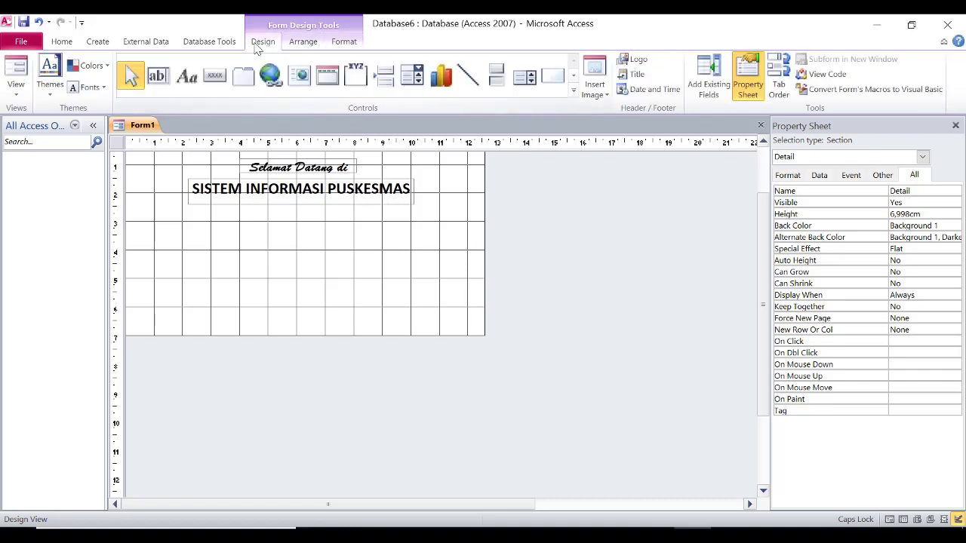
left_click(594, 87)
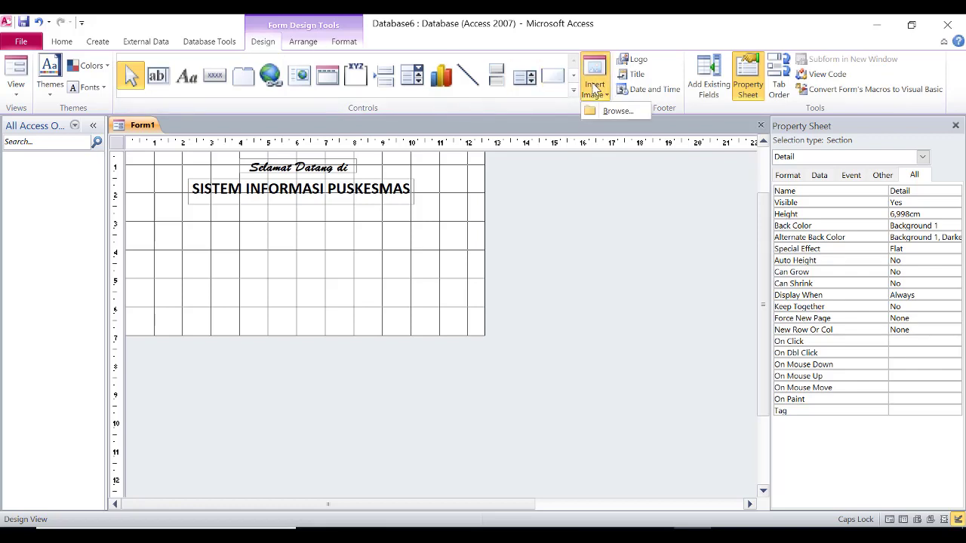
left_click(615, 111)
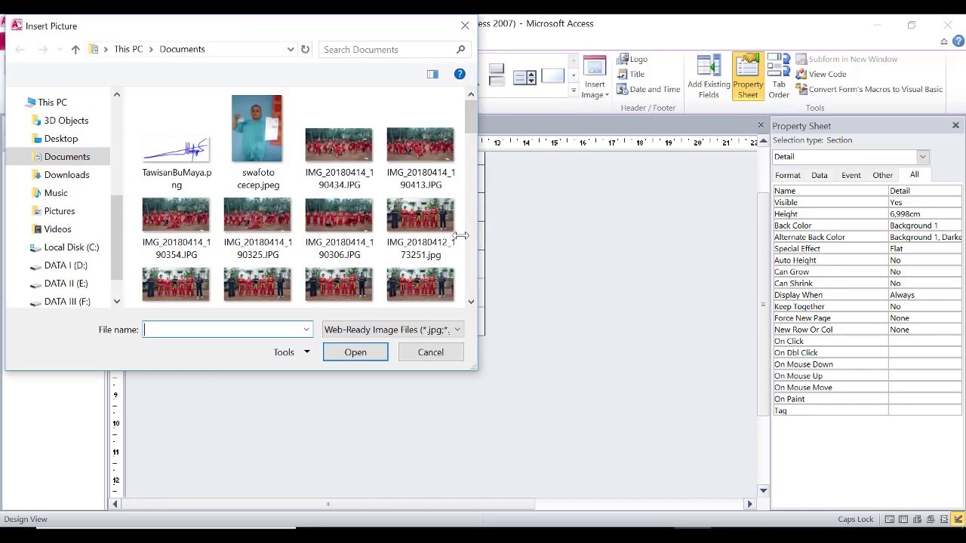
left_click(94, 216)
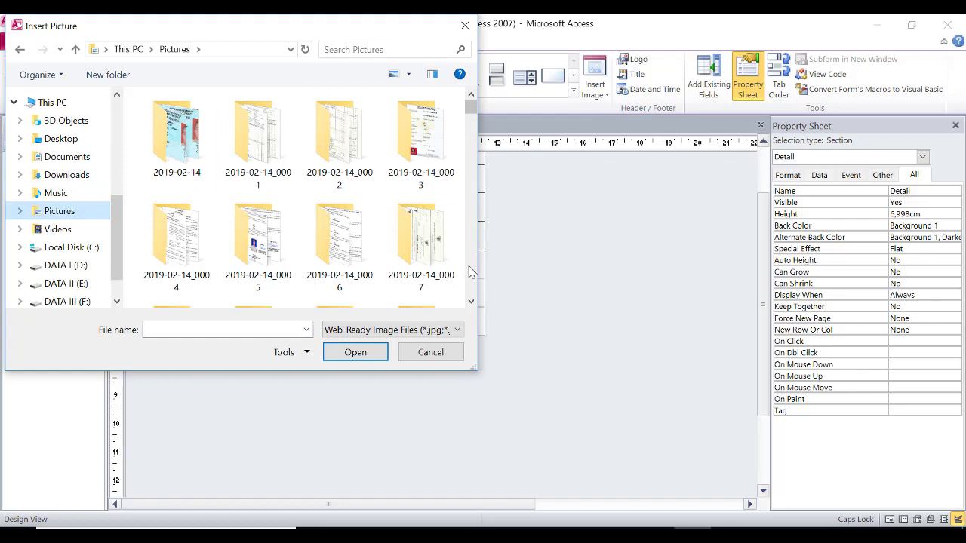
scroll(469, 272, "down", 10)
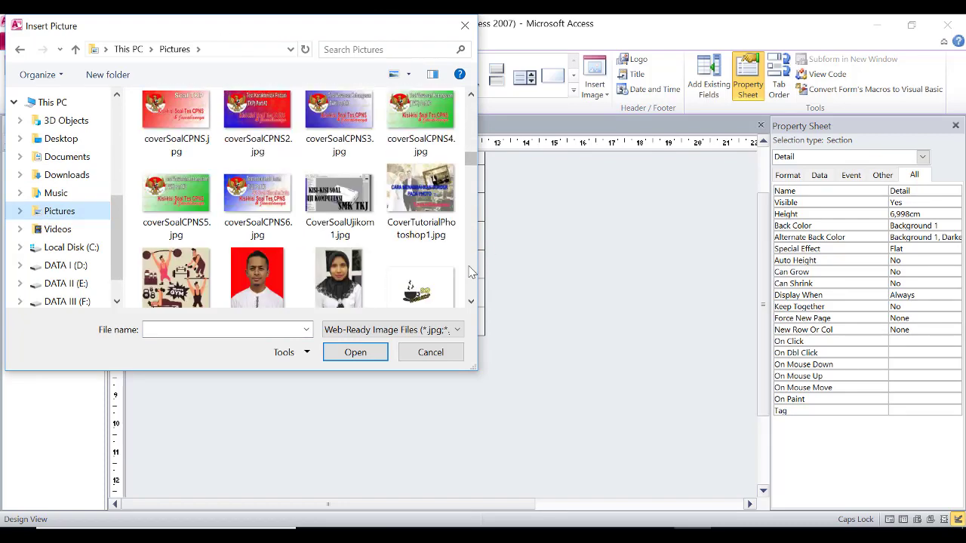
scroll(468, 272, "down", 12)
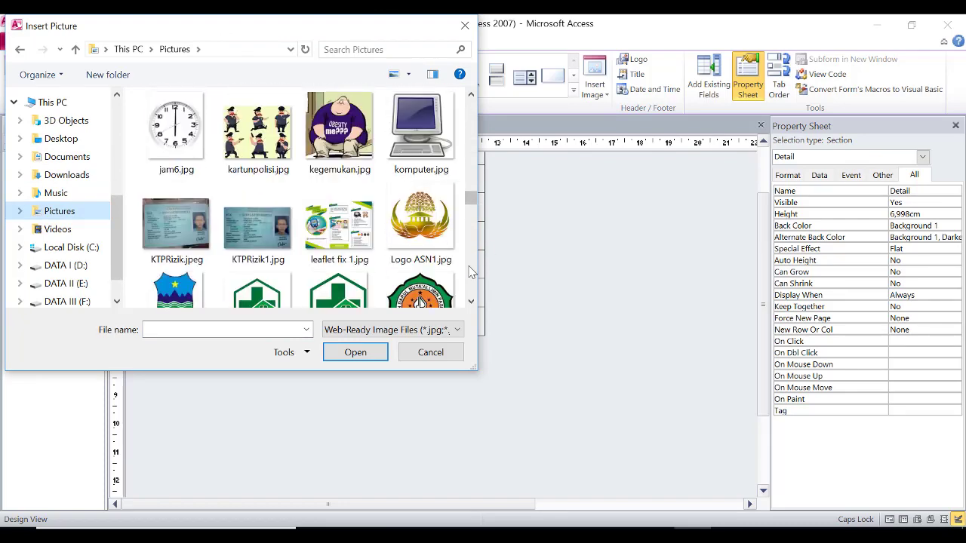
scroll(469, 272, "down", 3)
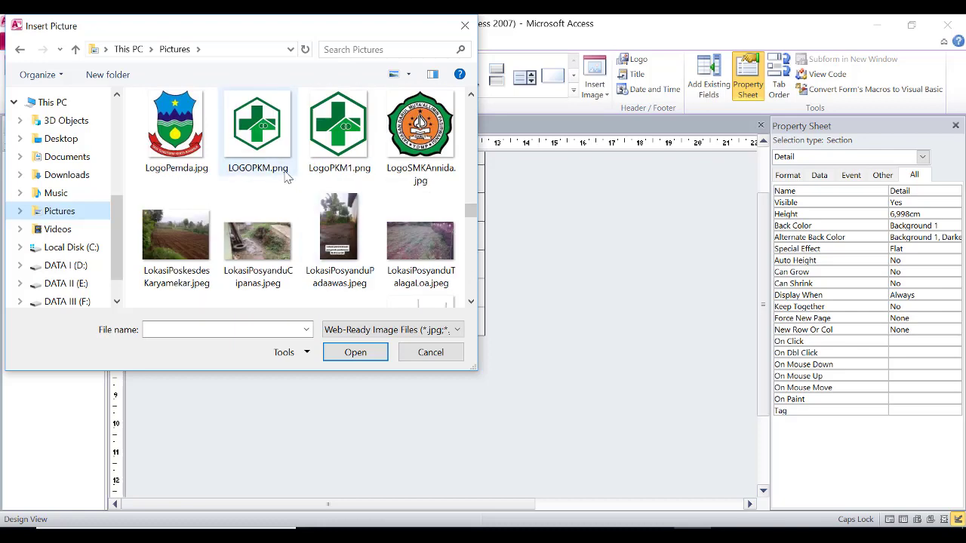
double_click(321, 154)
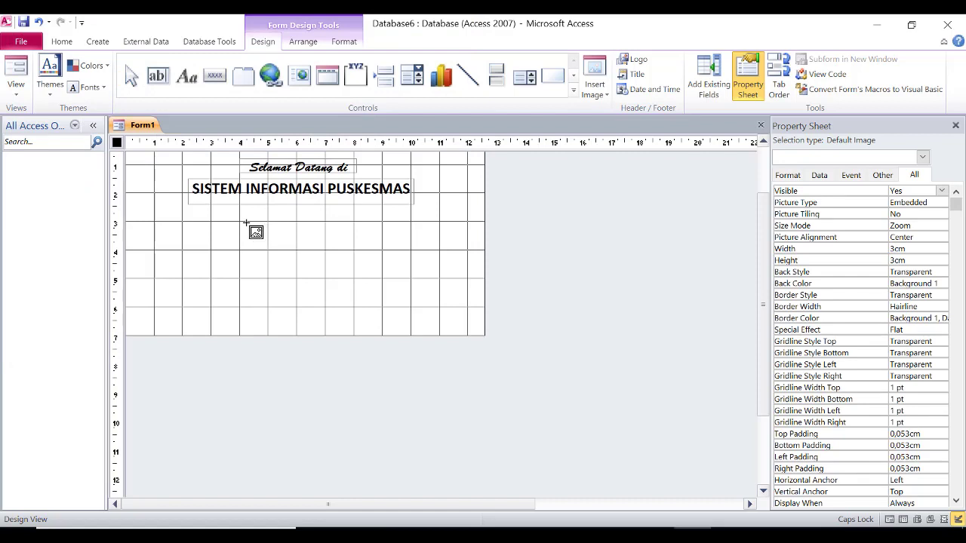
Place the logo centred beneath the "SISTEM INFORMASI PUSKESMAS" label, with a frame about 4.4 cm wide and 3.5 cm high.
left_click_drag(245, 224, 347, 286)
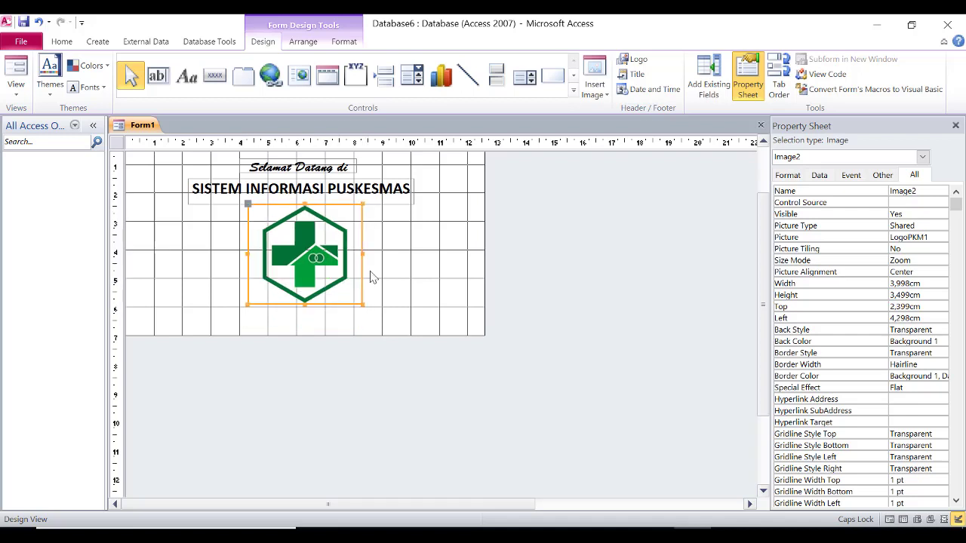
left_click_drag(362, 253, 353, 272)
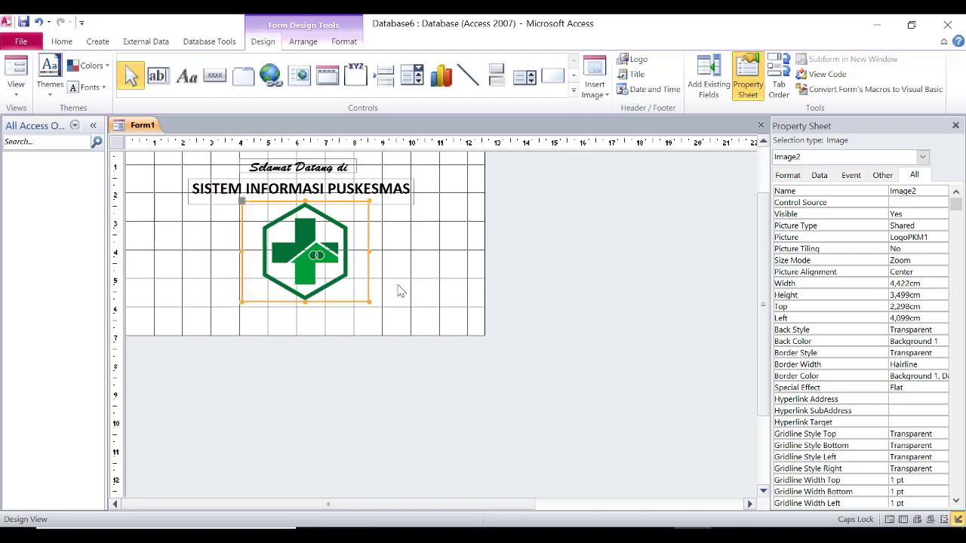
left_click(401, 292)
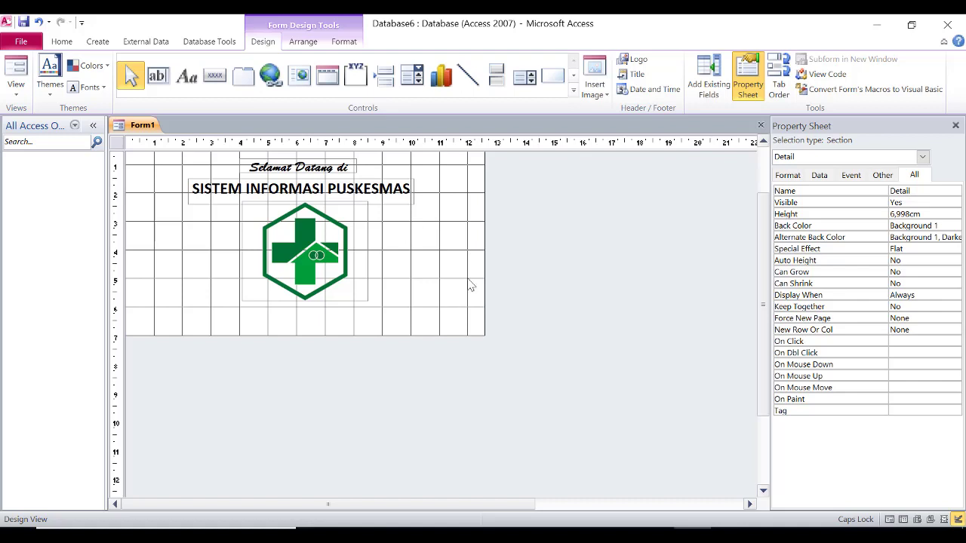
Set the form's Detail section background colour to blue (#5C83B4).
right_click(434, 238)
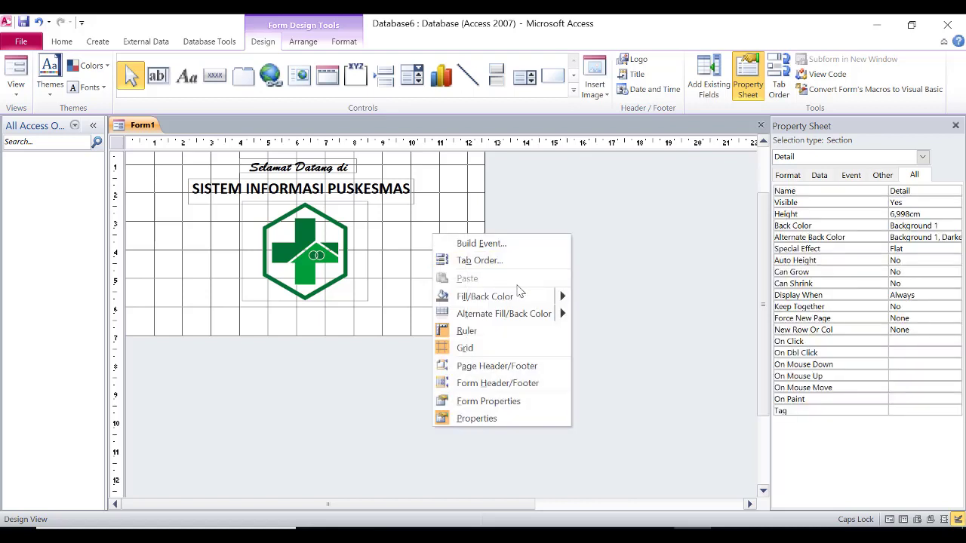
mouse_move(523, 304)
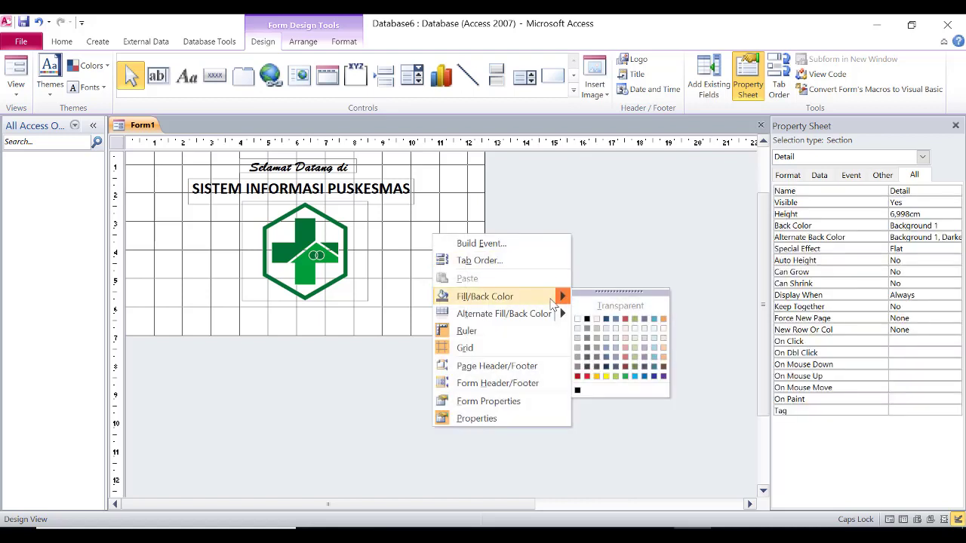
left_click(615, 319)
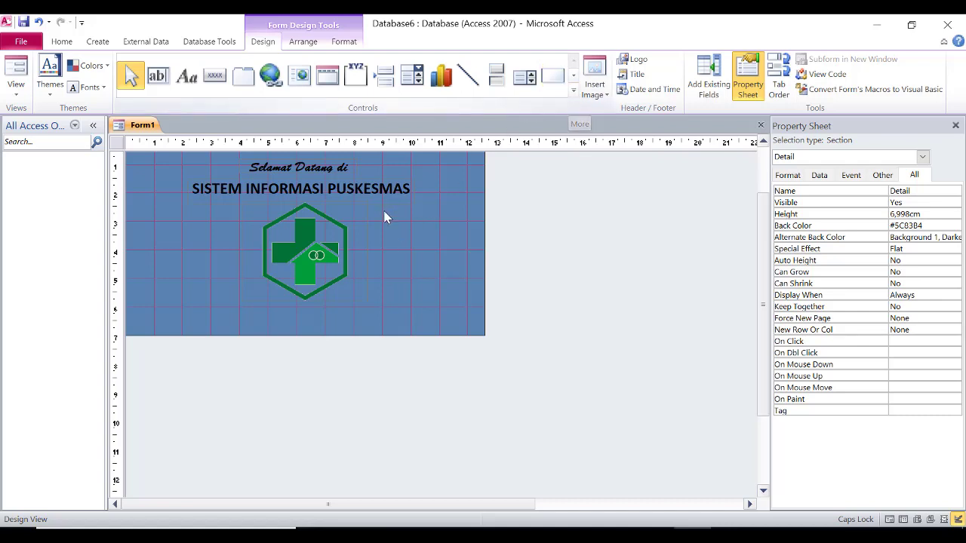
left_click(574, 90)
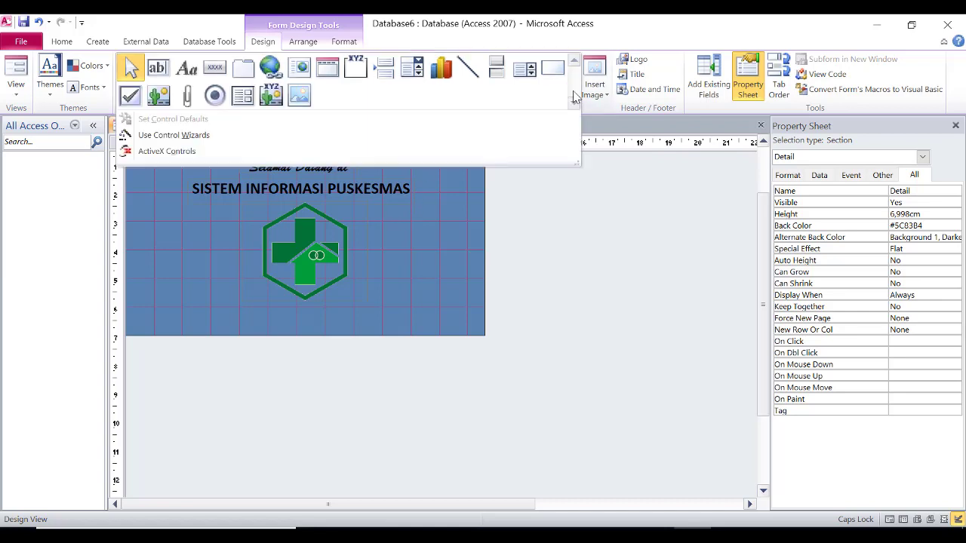
left_click(572, 212)
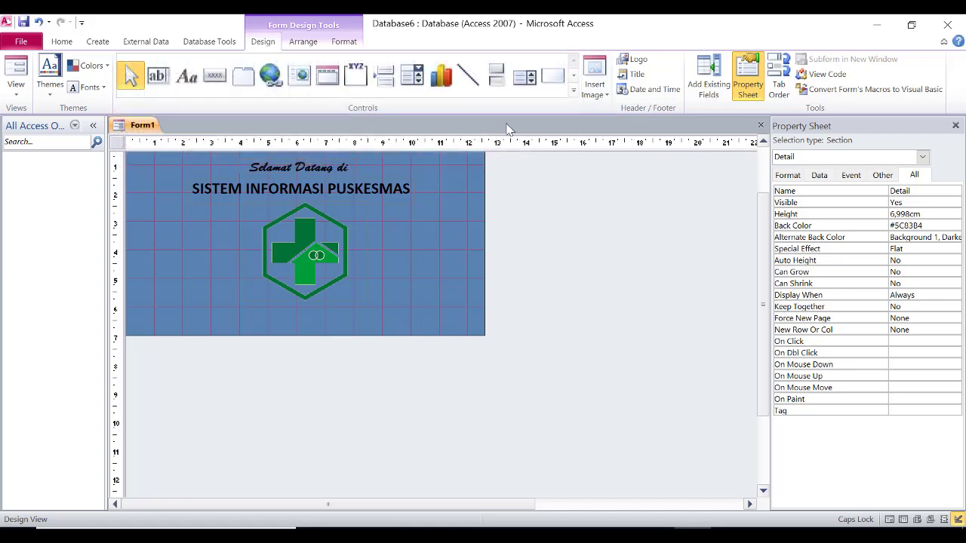
left_click(190, 80)
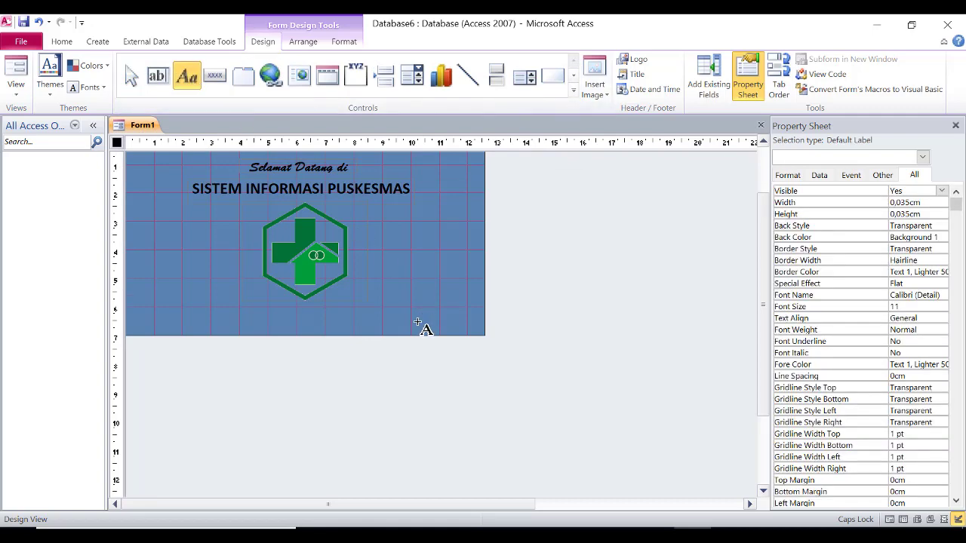
left_click_drag(417, 323, 417, 324)
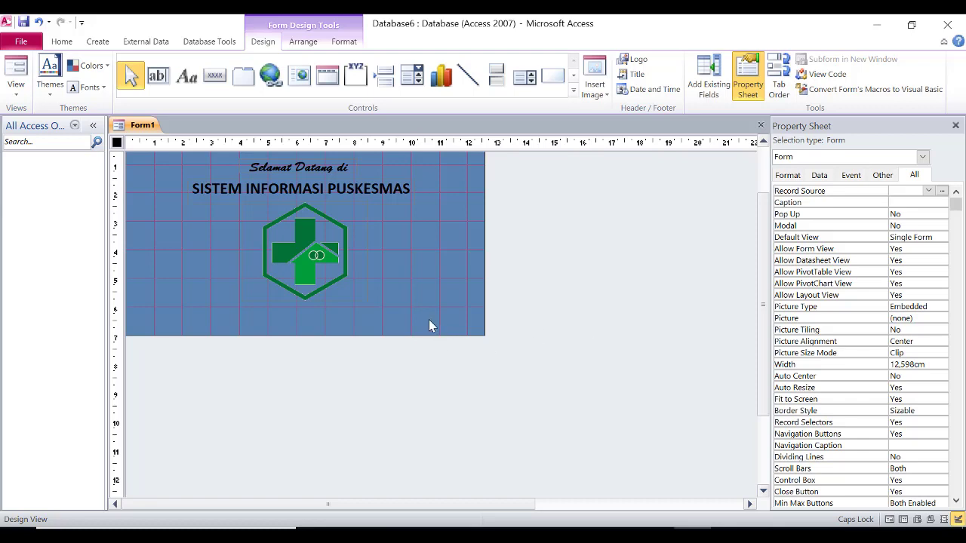
left_click(420, 326)
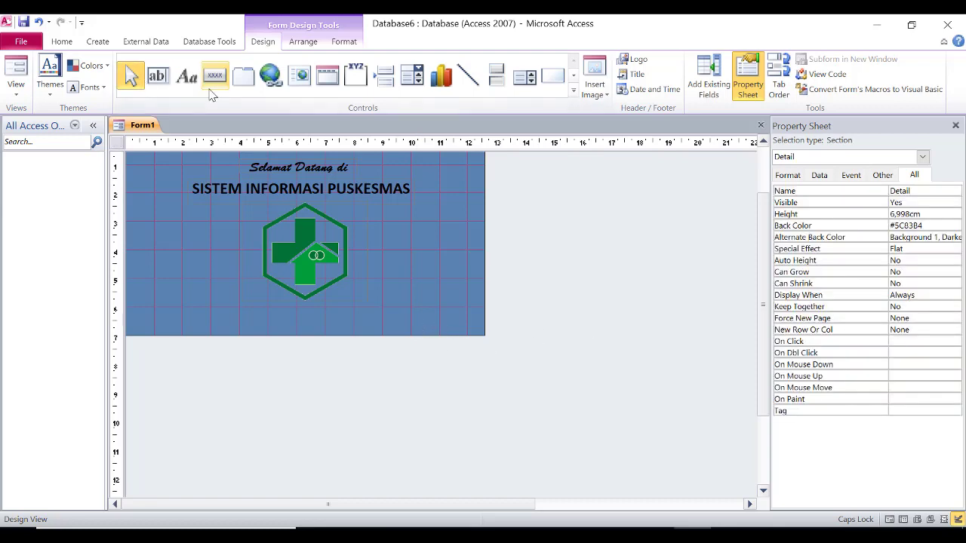
Add a label reading "Close" to the lower-right area of the form's Detail section, about 10 cm from its left edge.
left_click(181, 79)
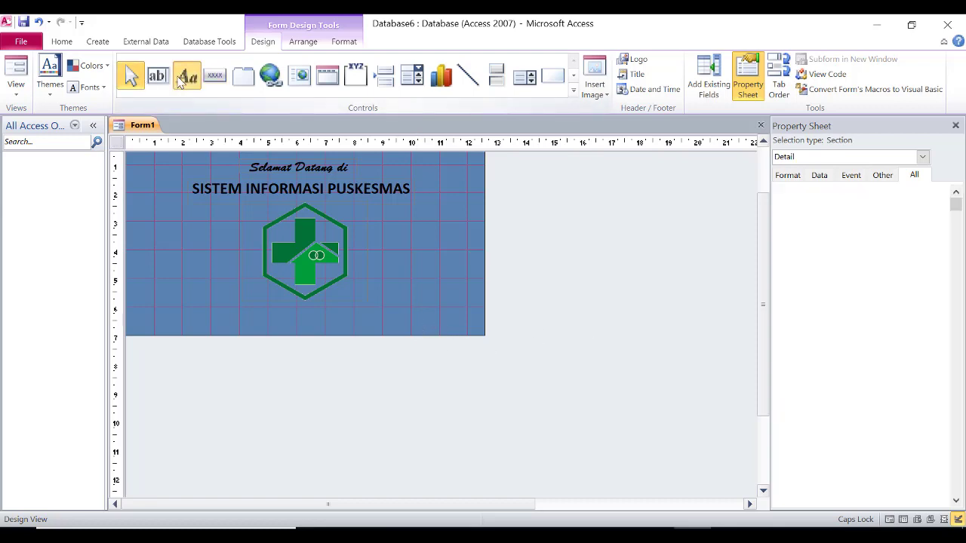
left_click(410, 324)
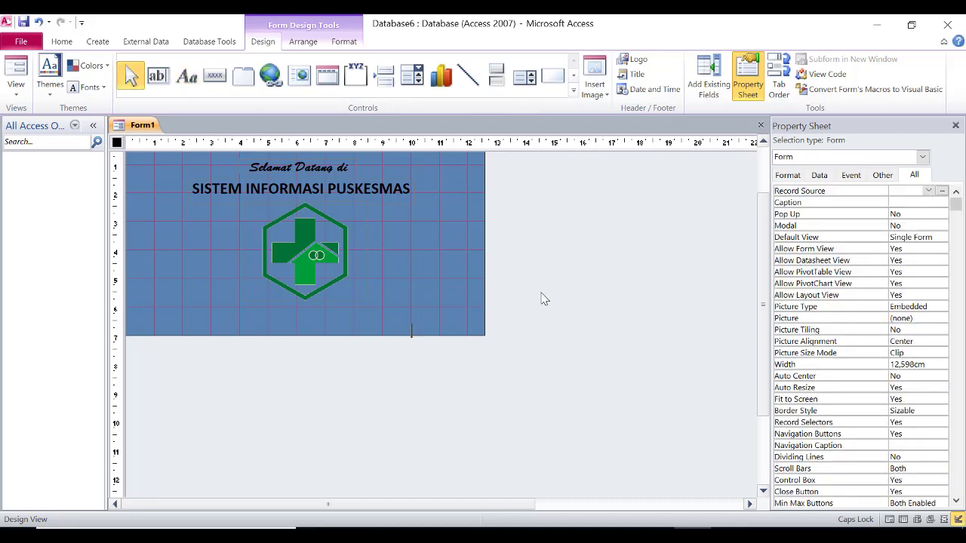
key("Caps_Lock")
type("Close")
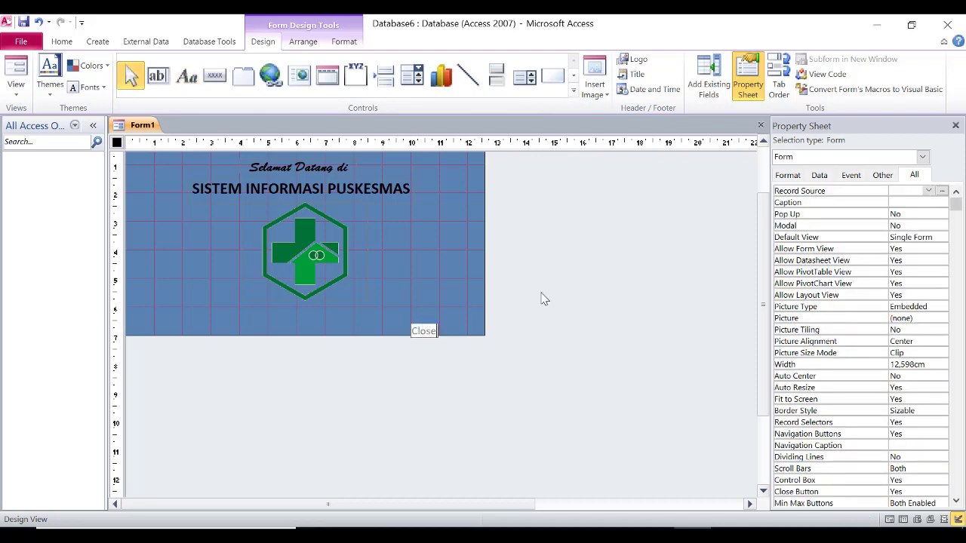
left_click(440, 290)
Make the "Close" label's text white and bold, and move the label to about 11 cm from the left and 6.4 cm from the top.
left_click(427, 335)
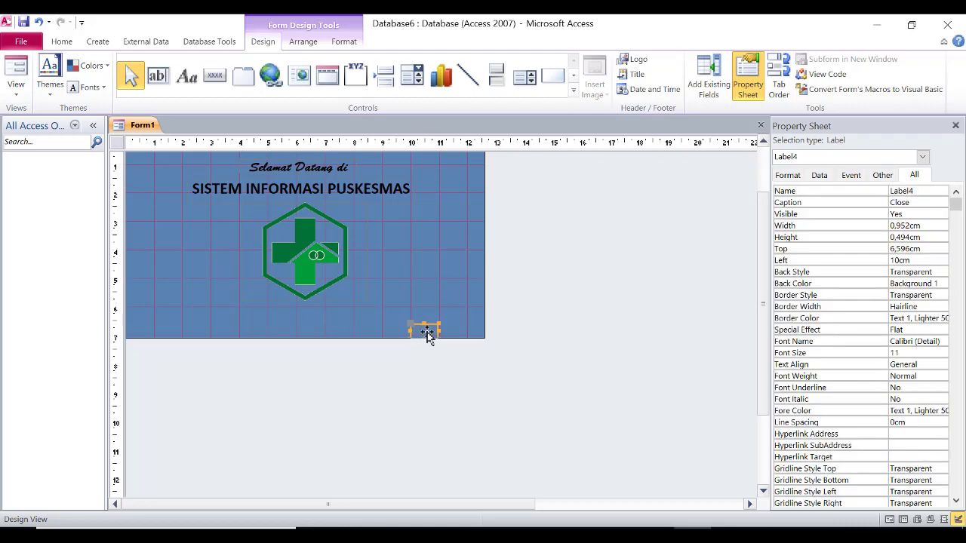
left_click(341, 41)
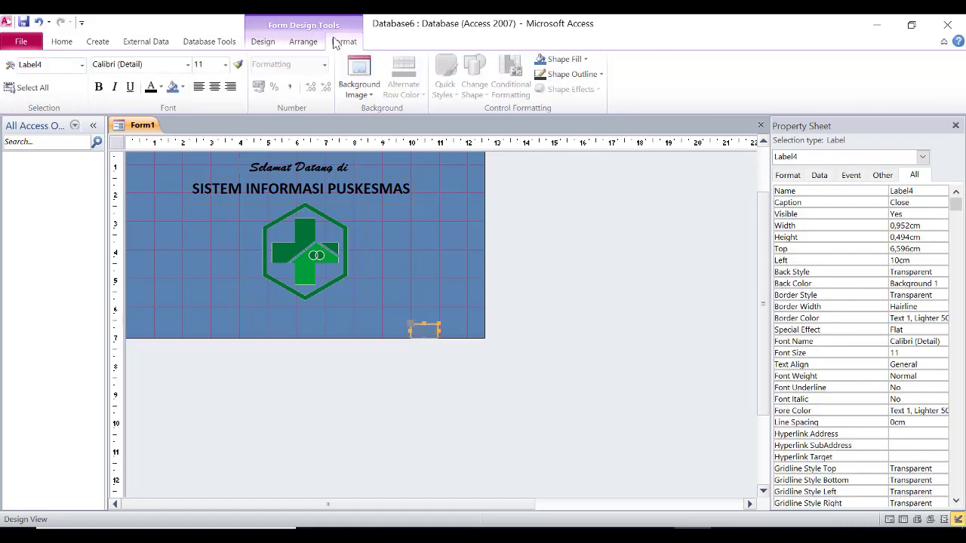
left_click(161, 86)
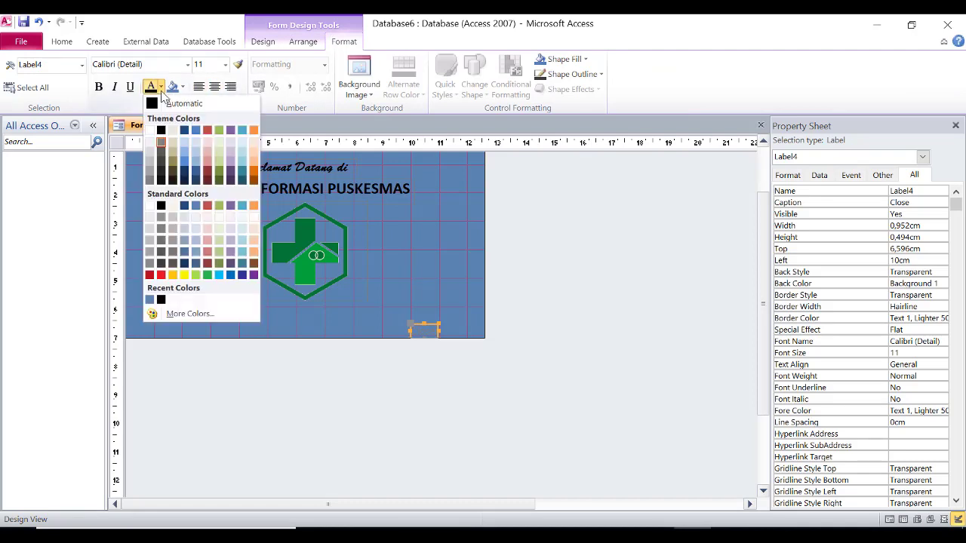
left_click(150, 129)
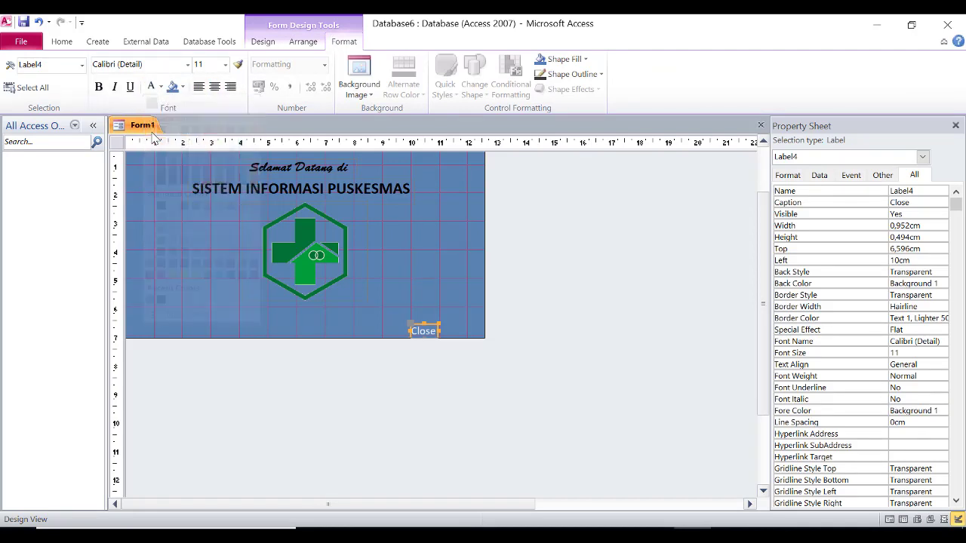
left_click(98, 87)
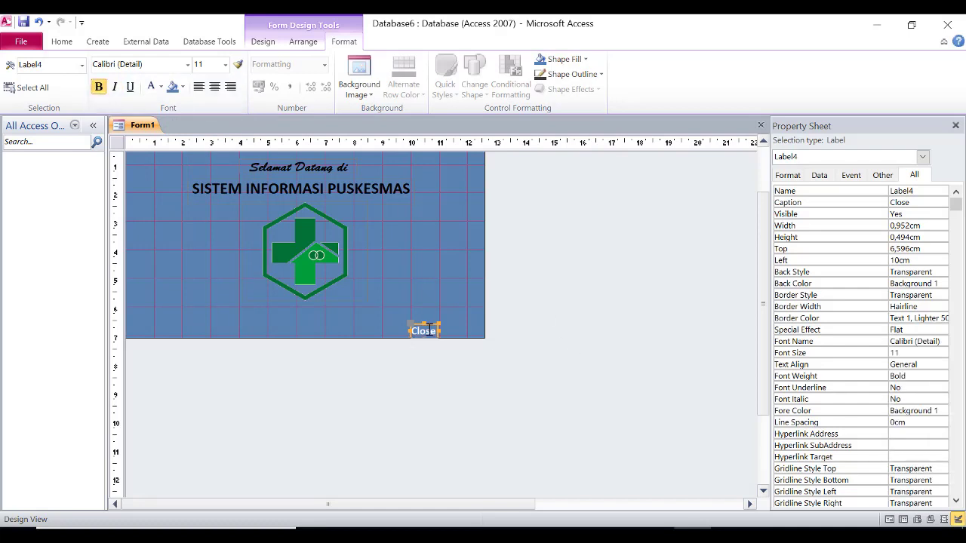
left_click_drag(428, 326, 456, 317)
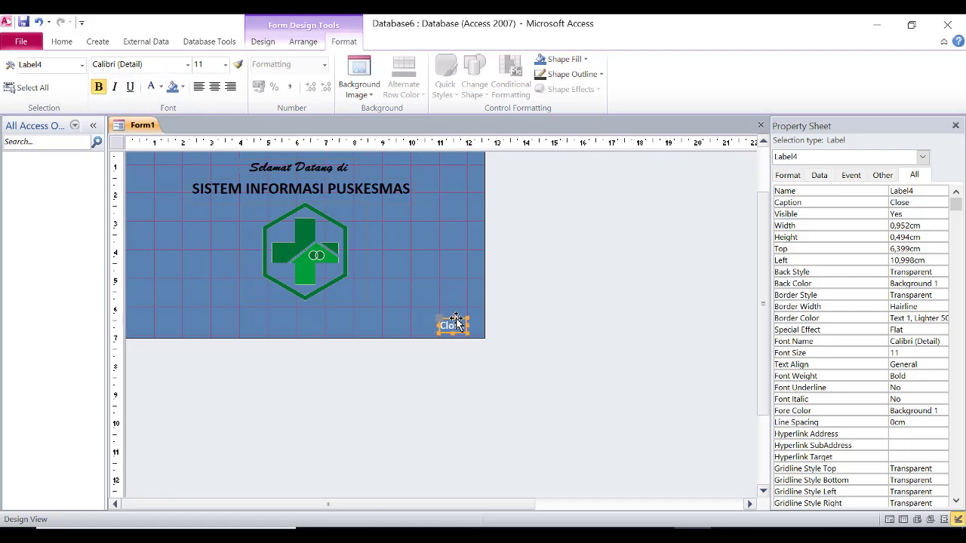
left_click(369, 311)
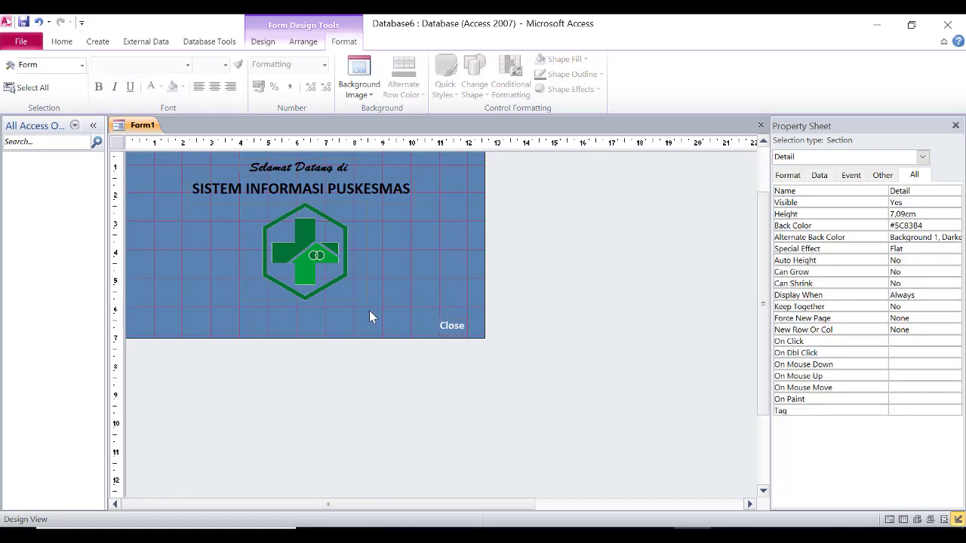
Change the name property of the "Close" label to lblClose.
left_click(455, 325)
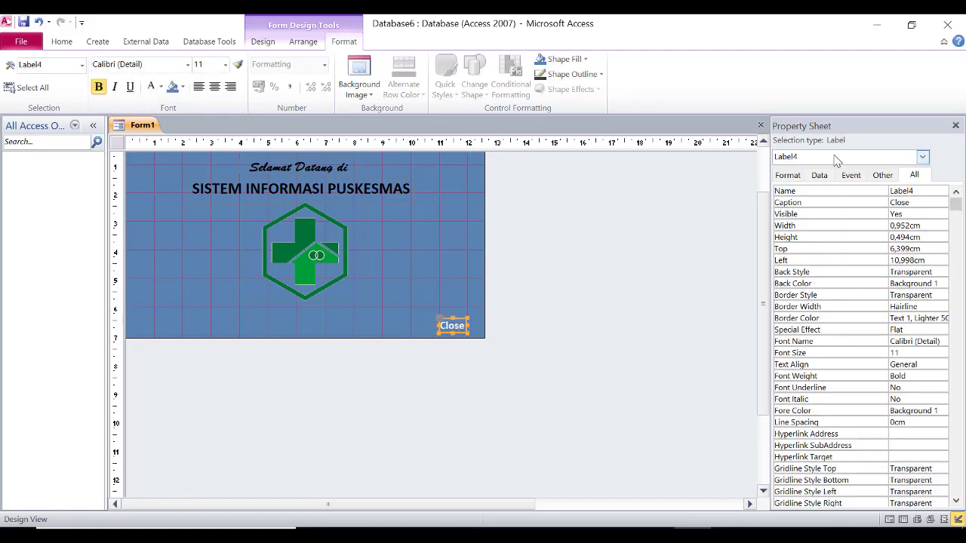
left_click(933, 192)
left_click(933, 192)
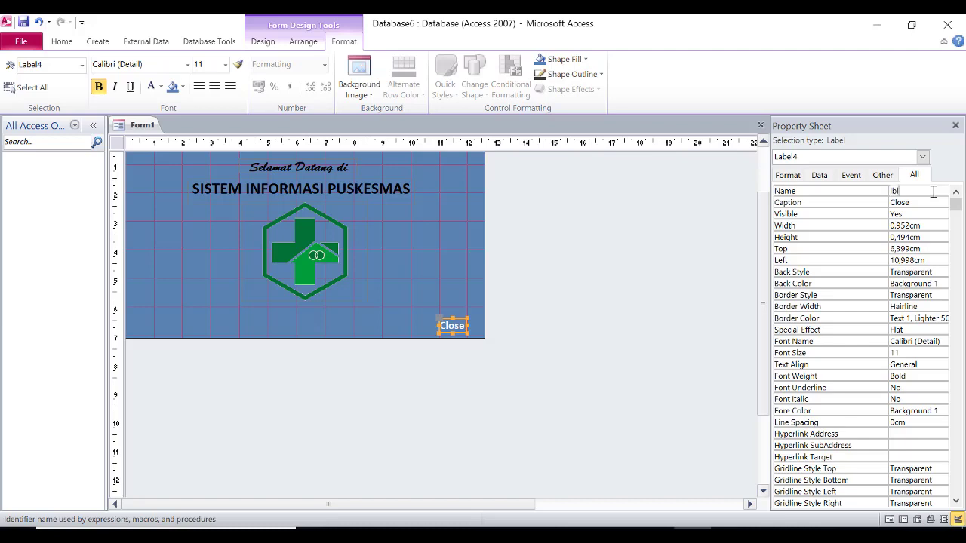
type("lblClose")
left_click(449, 267)
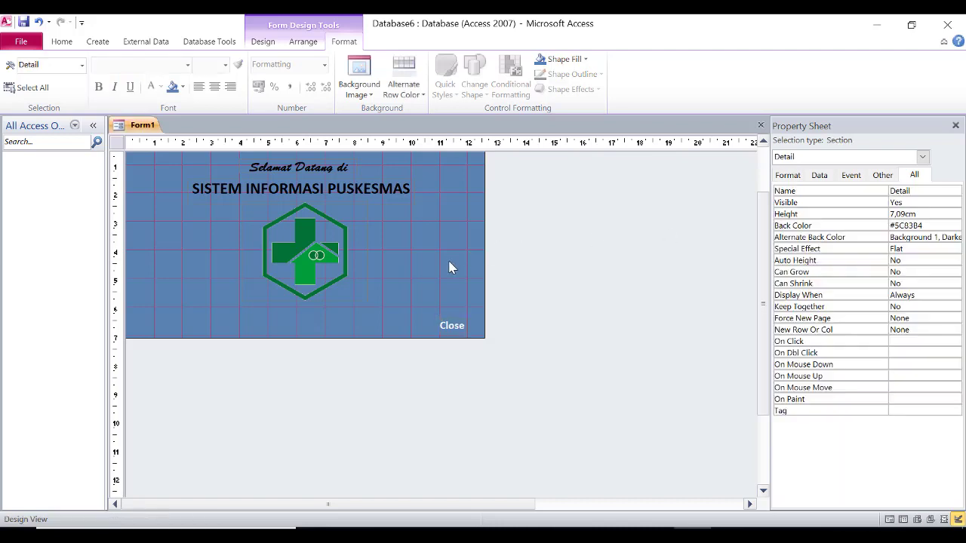
left_click(455, 332)
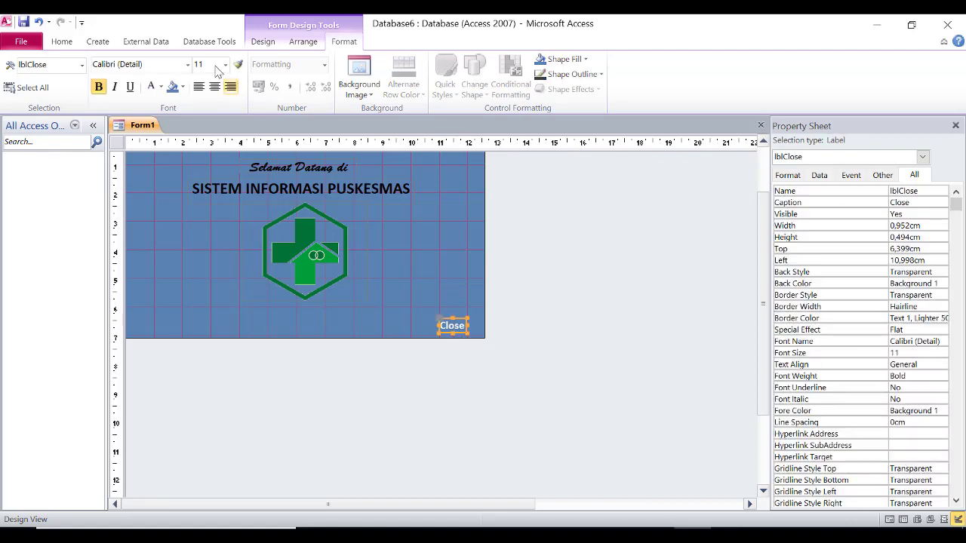
Add a check box in the form's lower-left corner, about 0.4 cm from the left and 6.4 cm from the top.
left_click(269, 44)
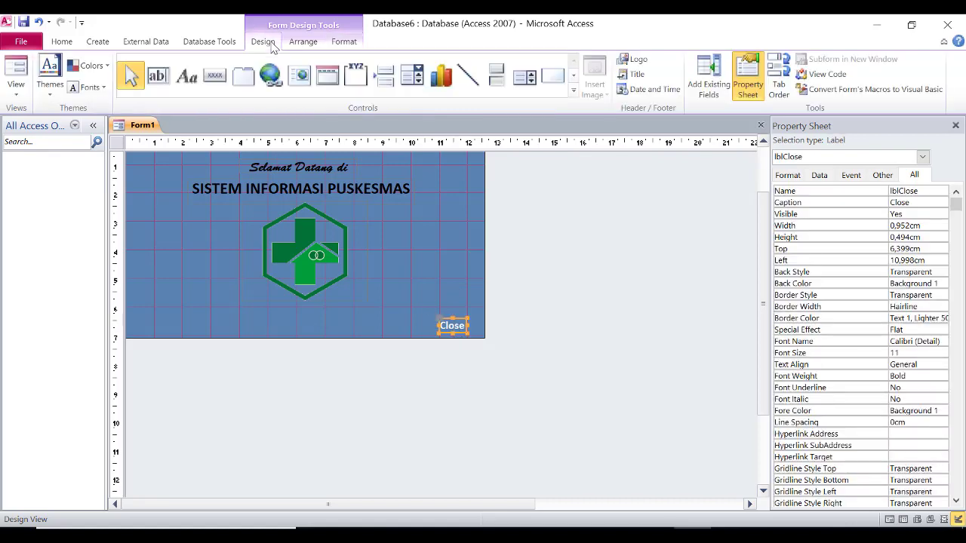
left_click(572, 92)
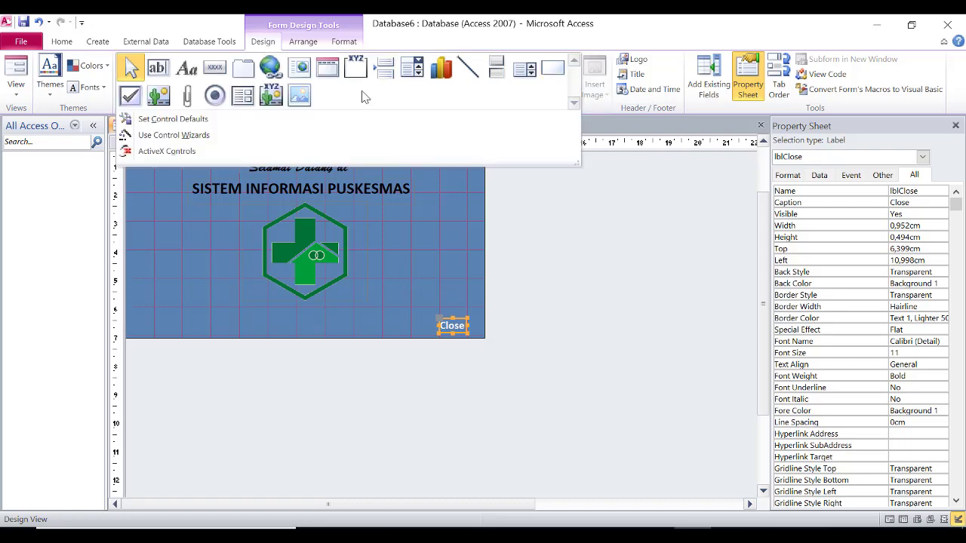
left_click(130, 95)
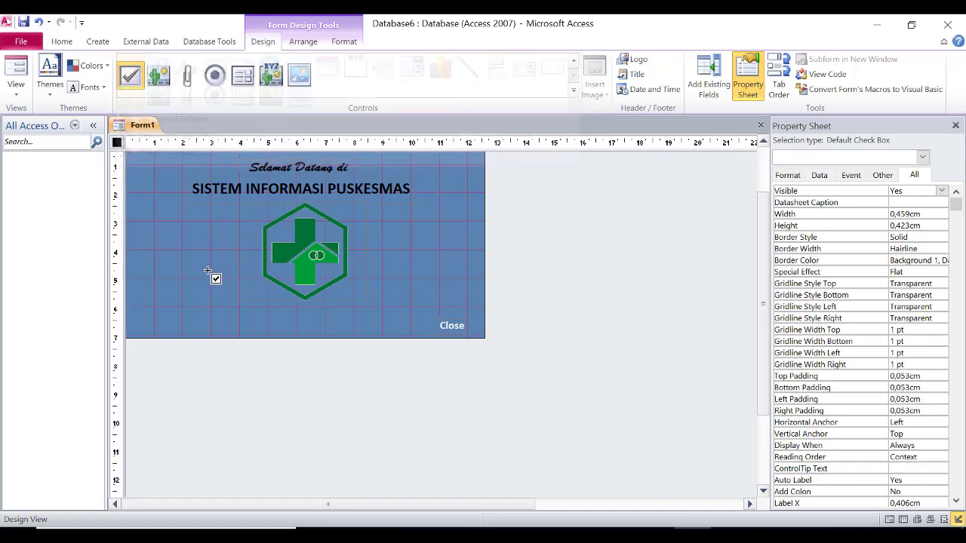
left_click(134, 317)
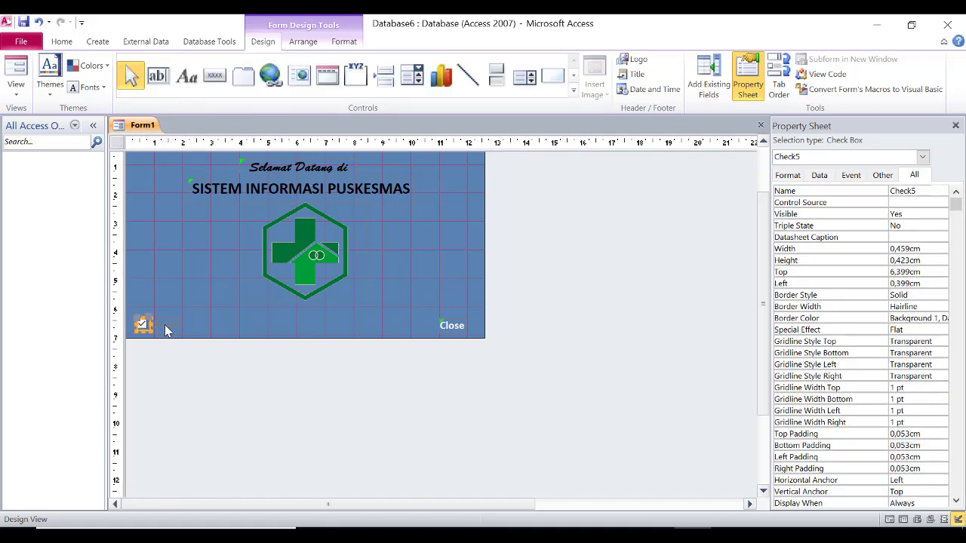
Change the caption of the check box's label to "Jangan Perlihatkan Layar ini lagi".
left_click(164, 325)
double_click(166, 325)
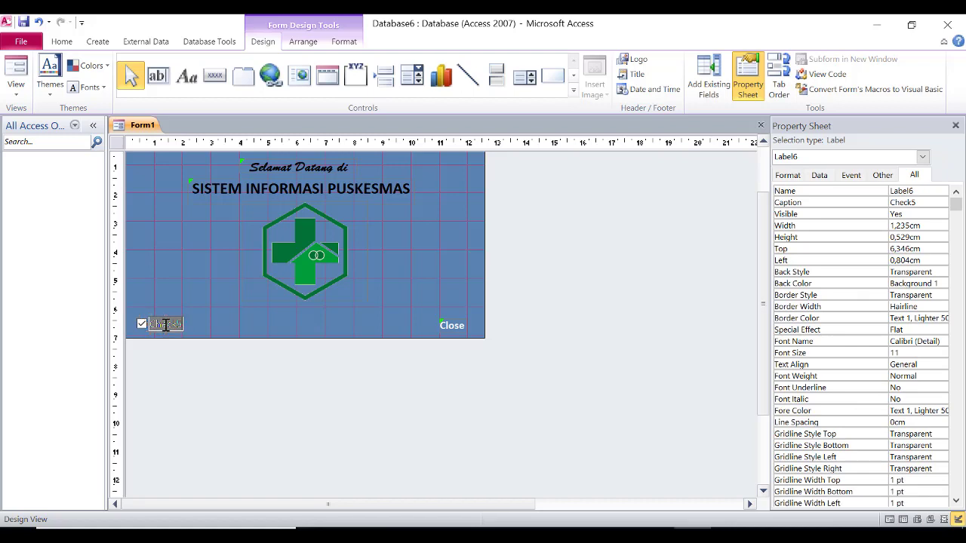
type("C")
type("angan Perlihatkan")
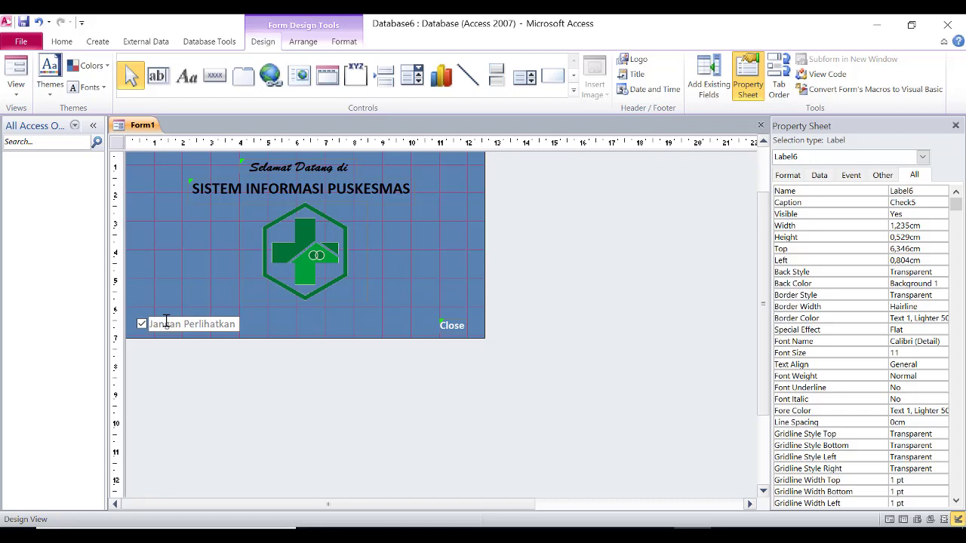
type("Layar ini ")
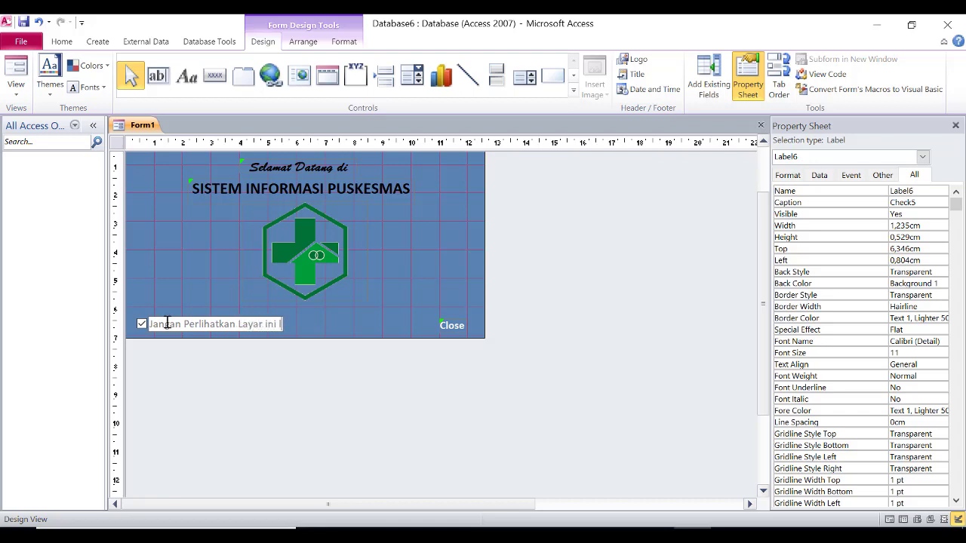
type("lagi")
left_click(317, 326)
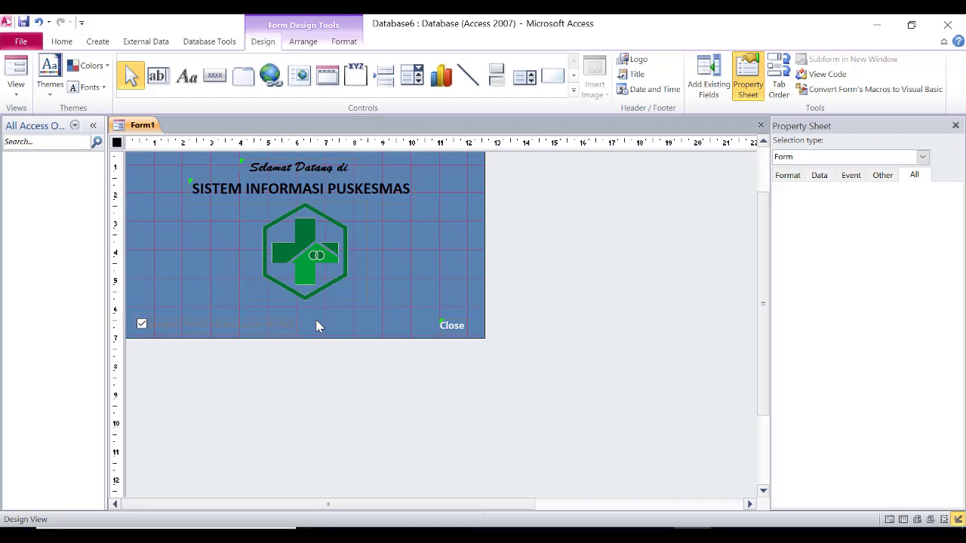
Set the text colour of the "Jangan Perlihatkan Layar ini lagi" label to white.
left_click(256, 323)
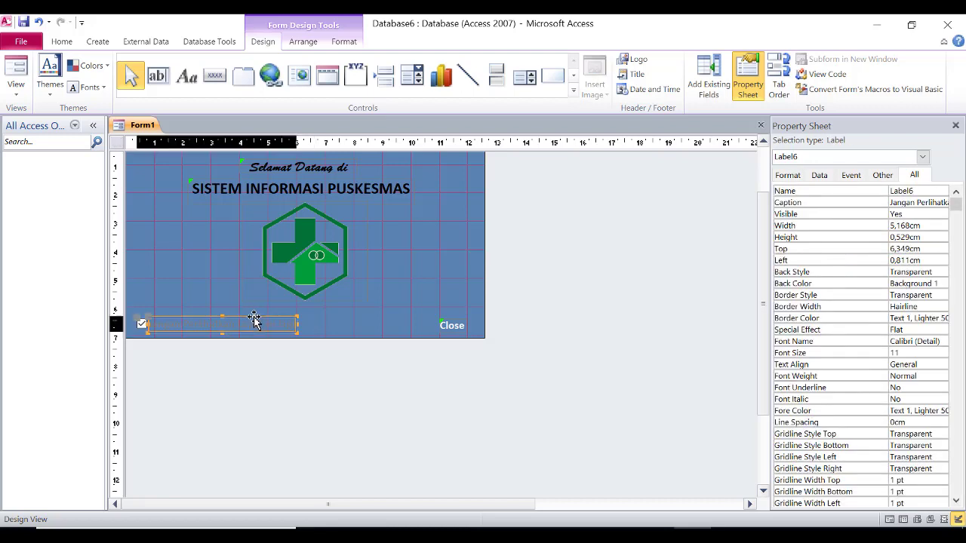
left_click(345, 41)
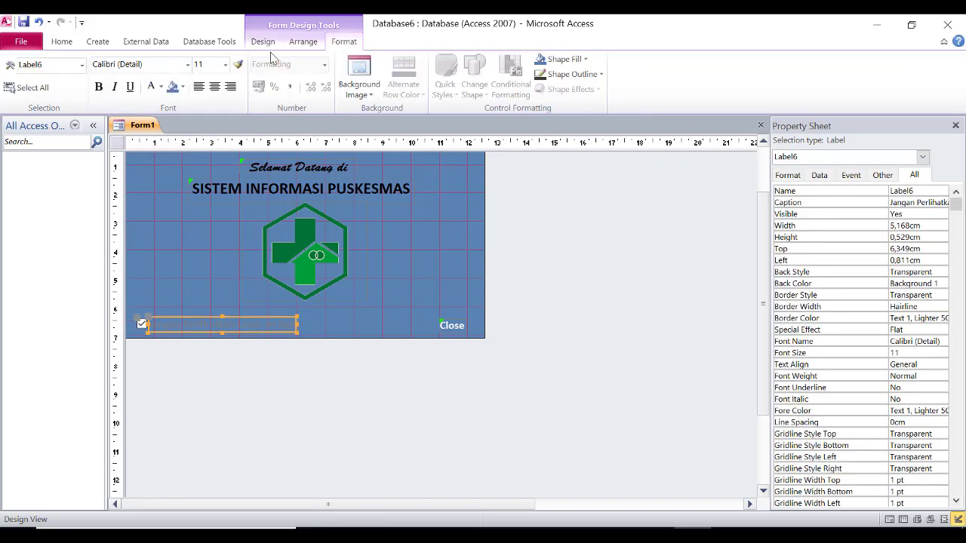
left_click(152, 88)
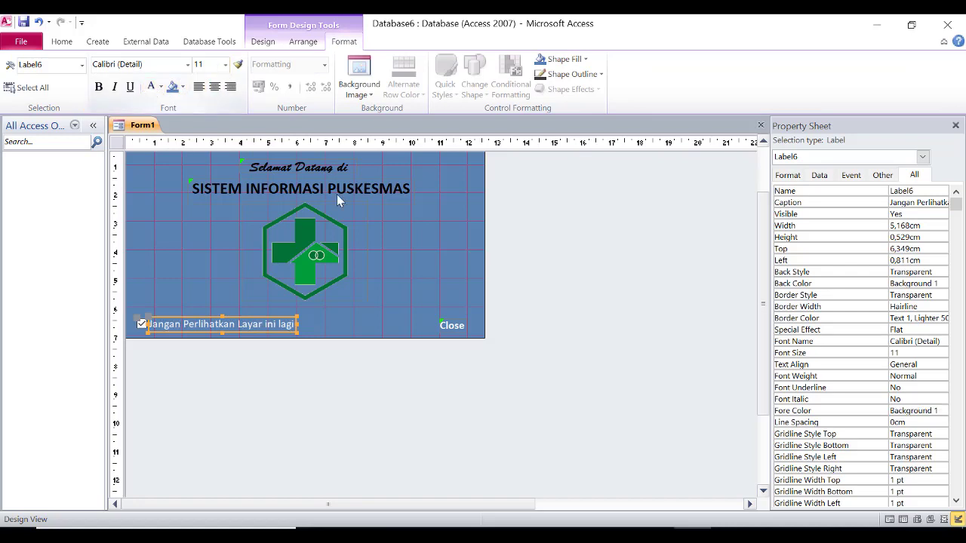
left_click(367, 293)
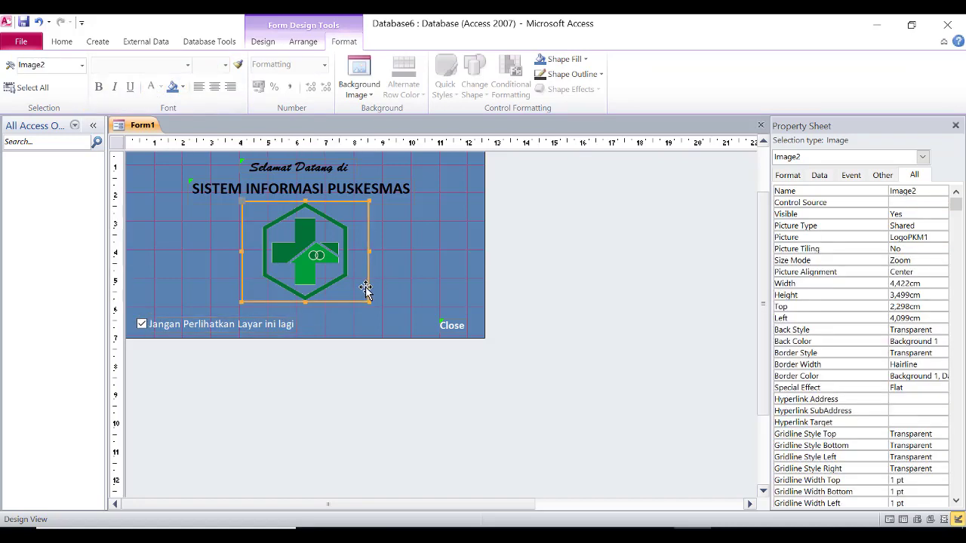
Set the default value of the check box beside "Jangan Perlihatkan Layar ini lagi" to 0.
left_click(159, 326)
left_click(142, 326)
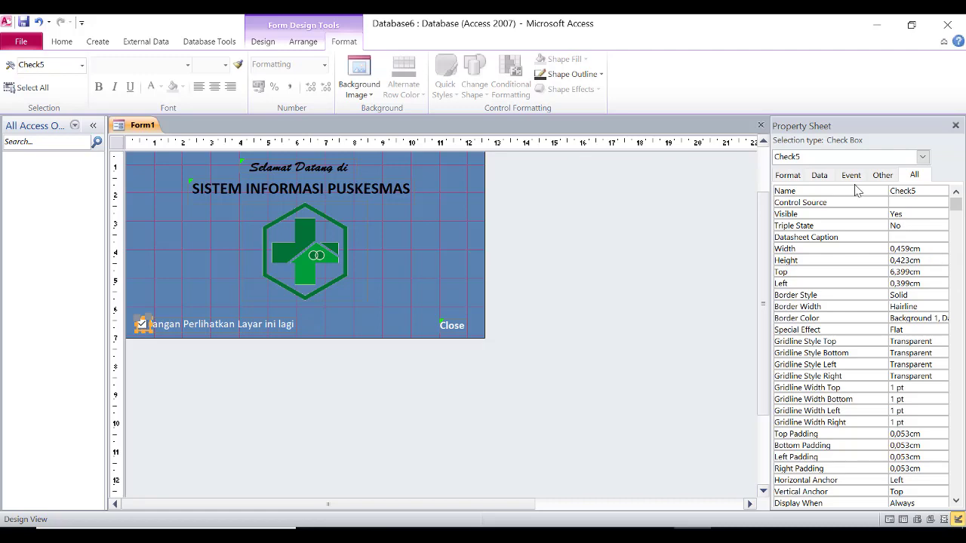
left_click(824, 178)
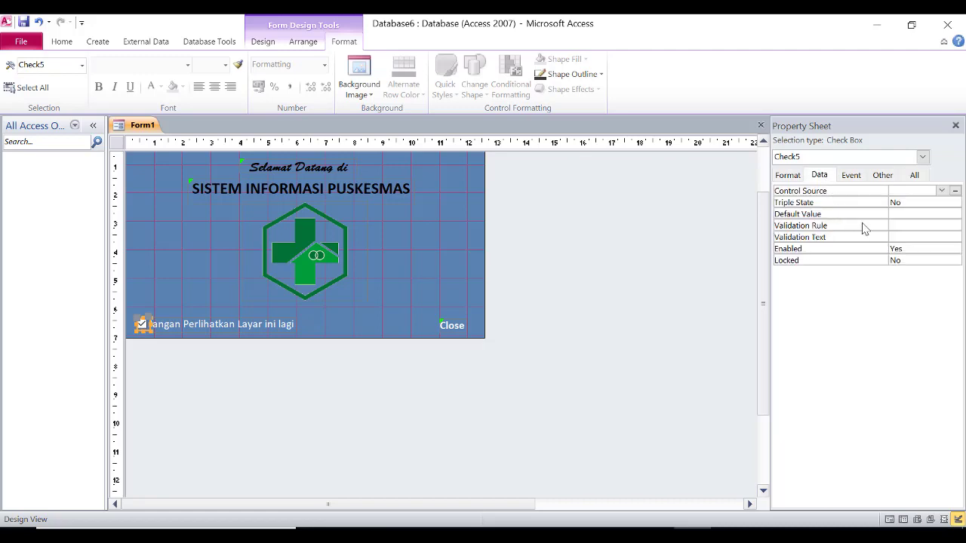
left_click(906, 216)
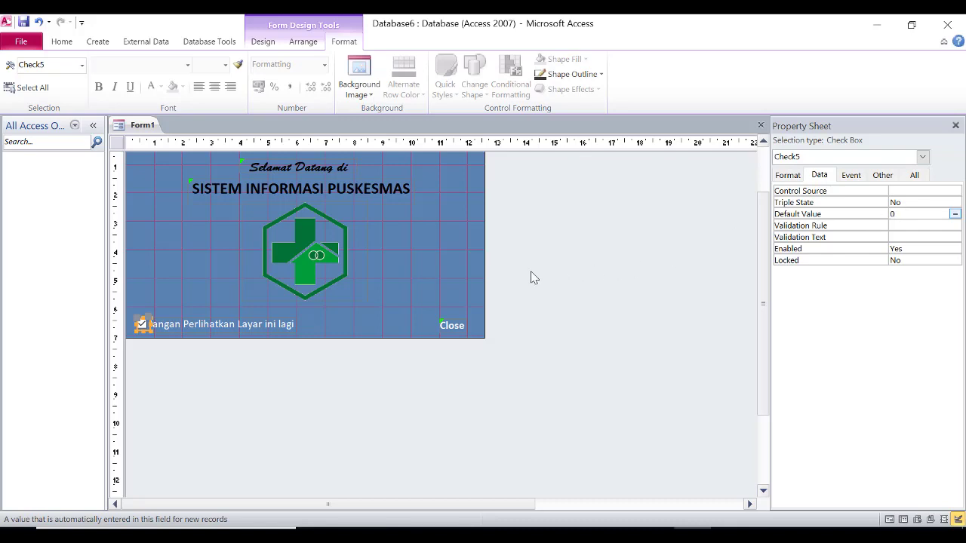
type("0")
left_click(410, 321)
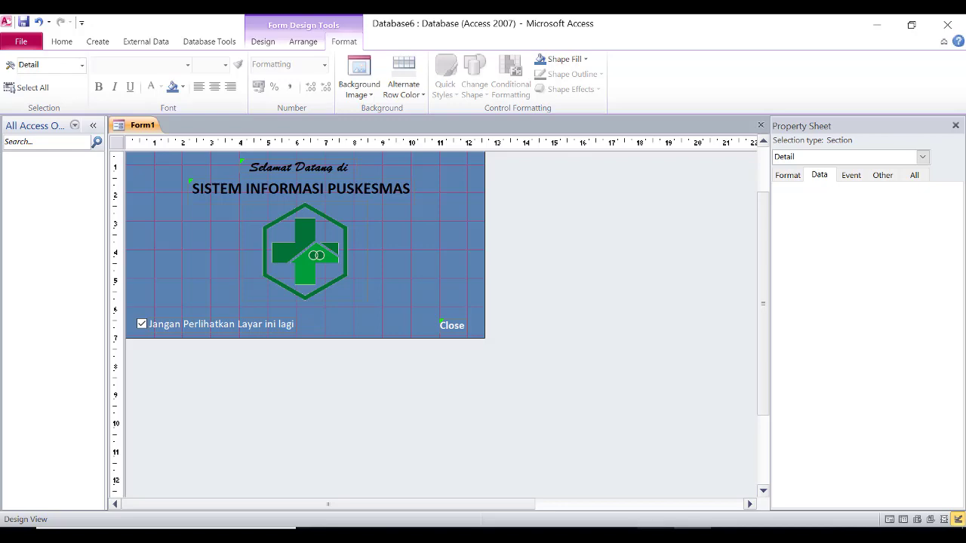
Check the form name used in ScriptSplashScreen.txt in Notepad, and save the welcome form in Access as frmSplashScreen.
left_click(657, 529)
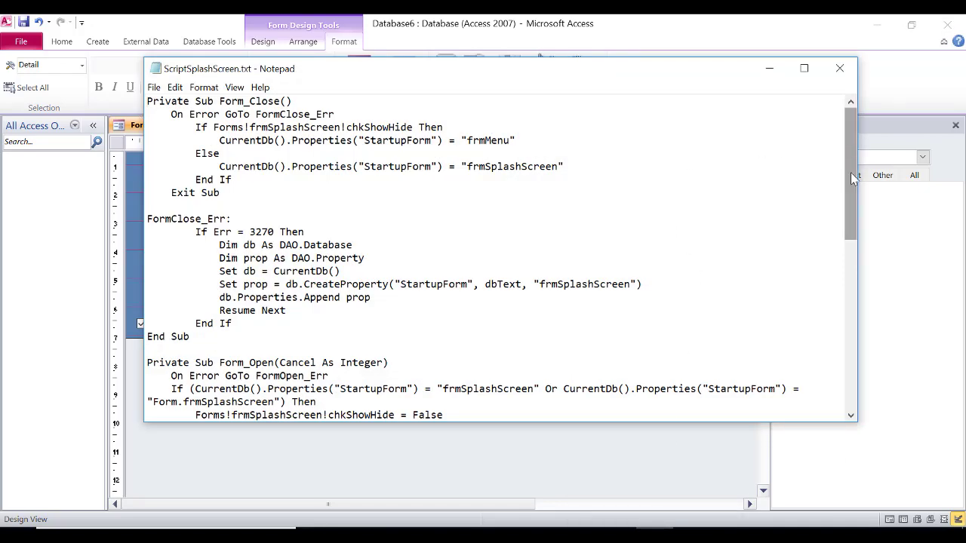
left_click_drag(850, 172, 867, 158)
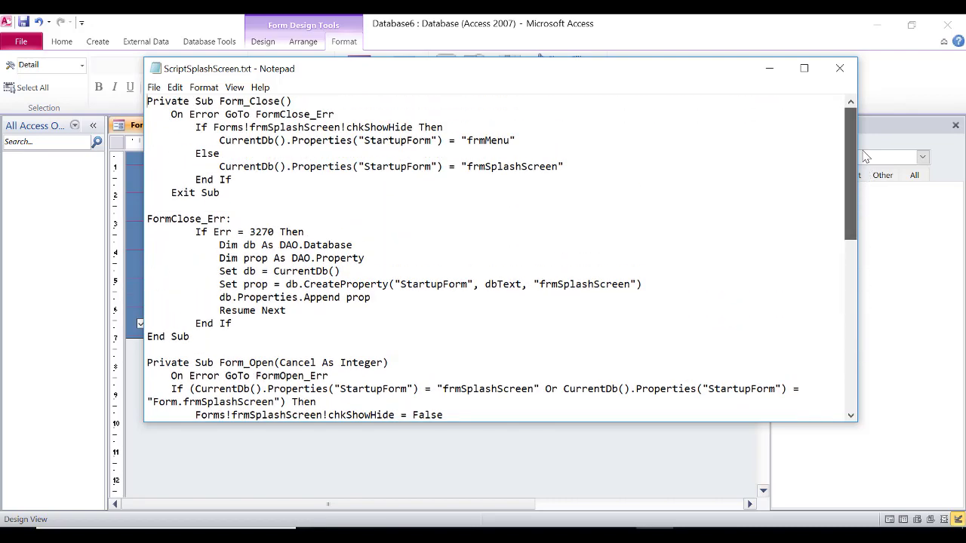
left_click(769, 69)
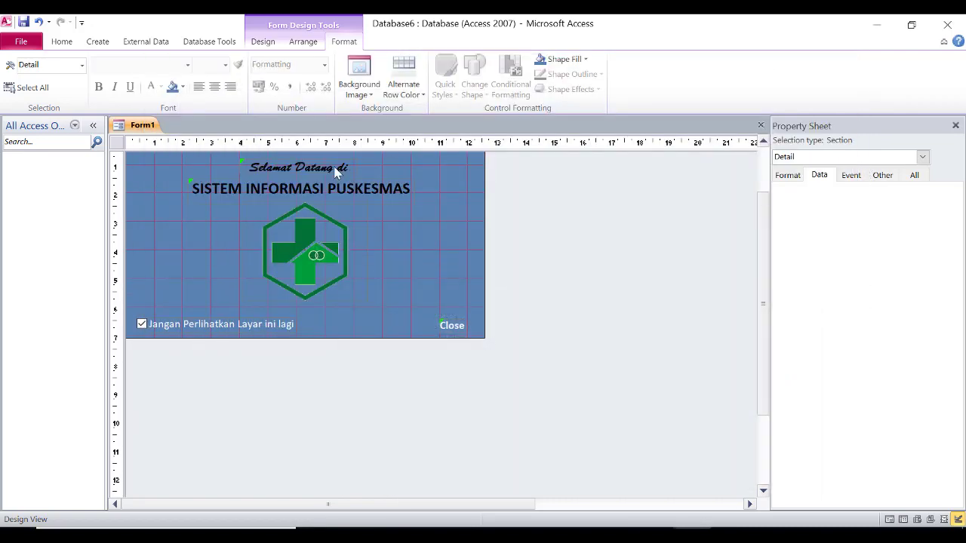
right_click(140, 130)
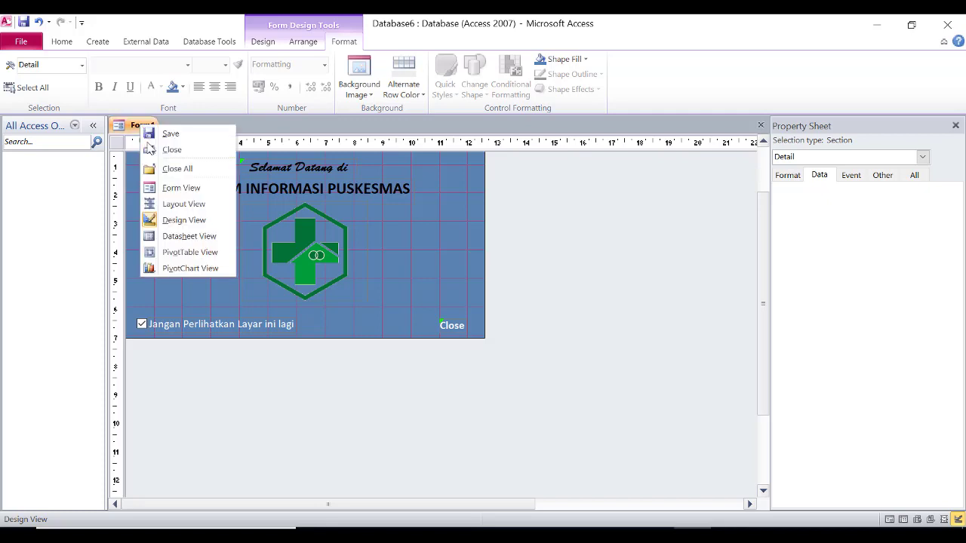
left_click(153, 135)
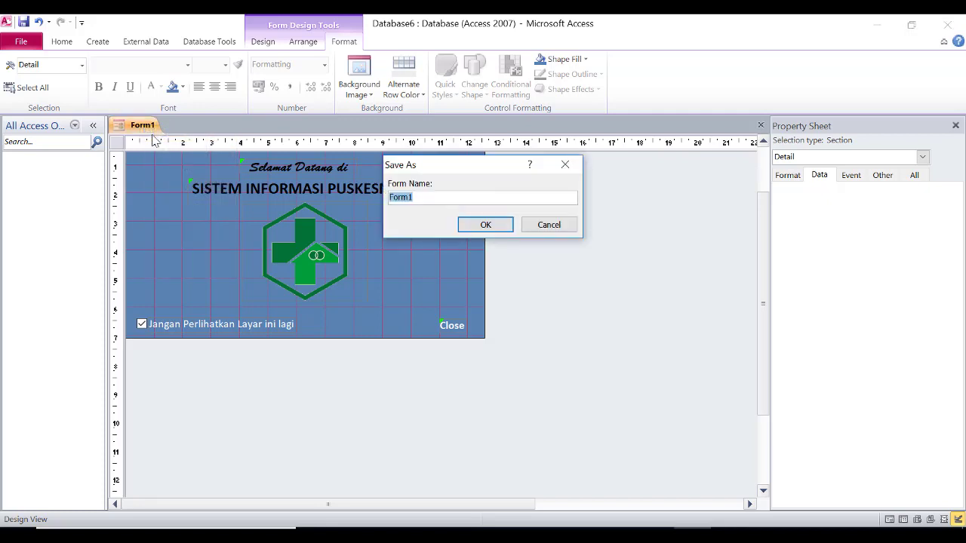
type("frmSplashScreen")
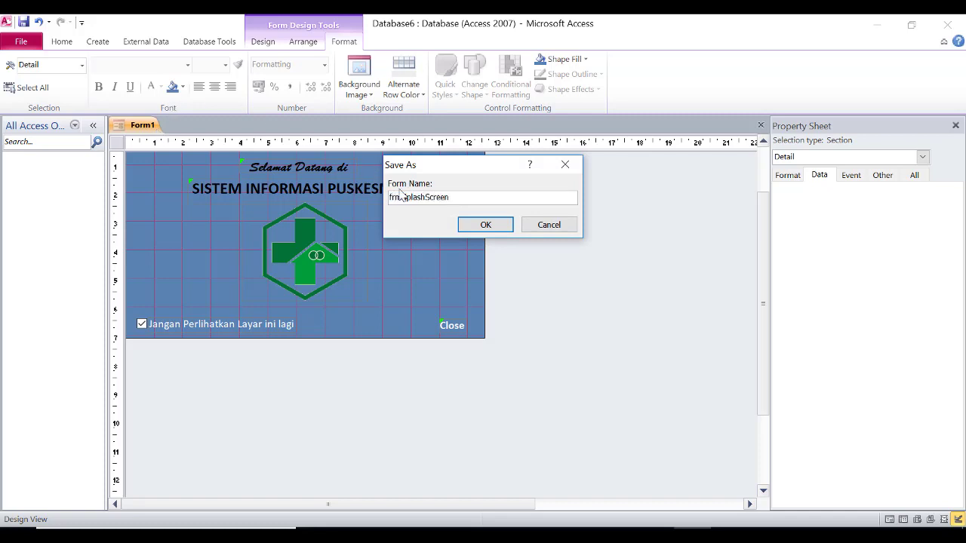
left_click(482, 225)
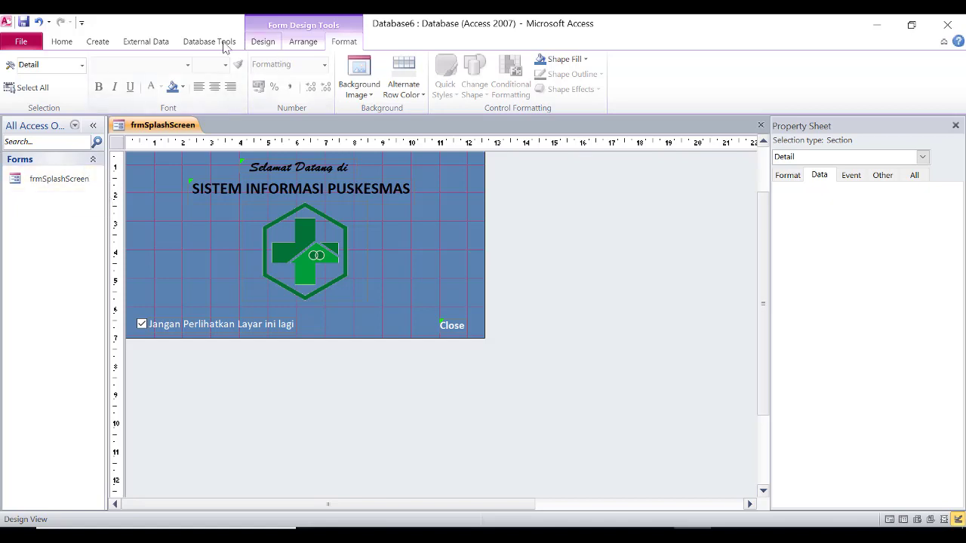
Create a new blank form in design view and reduce its Detail section to about 5.4 cm high.
left_click(97, 42)
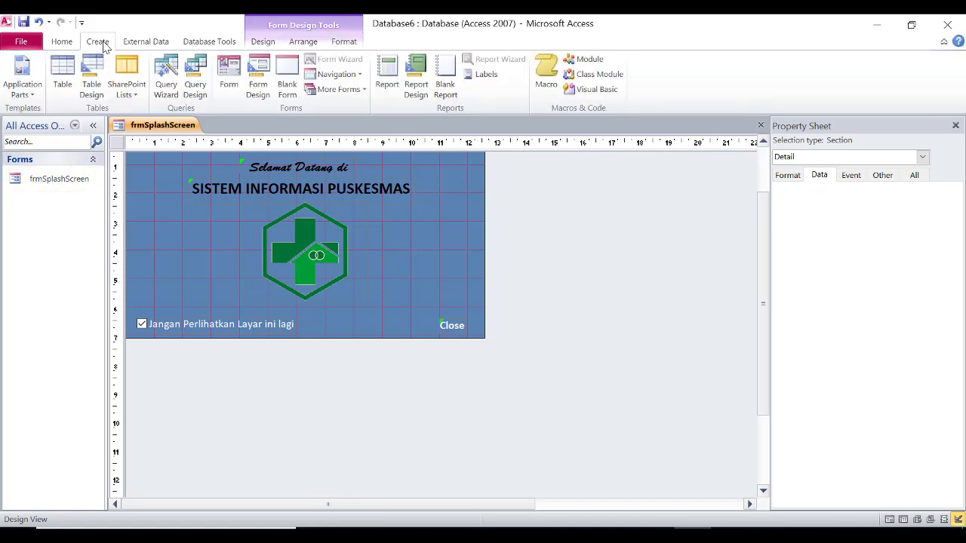
left_click(258, 89)
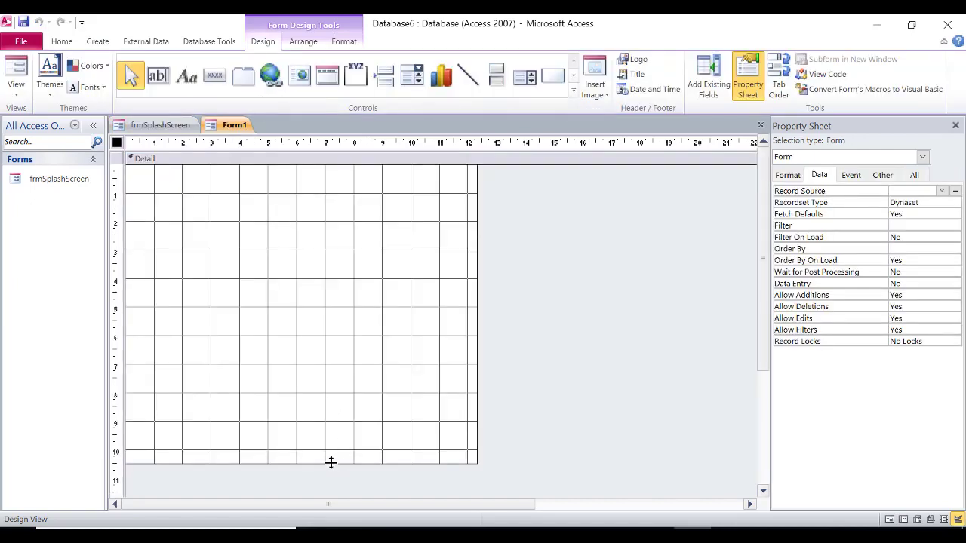
left_click_drag(330, 461, 338, 317)
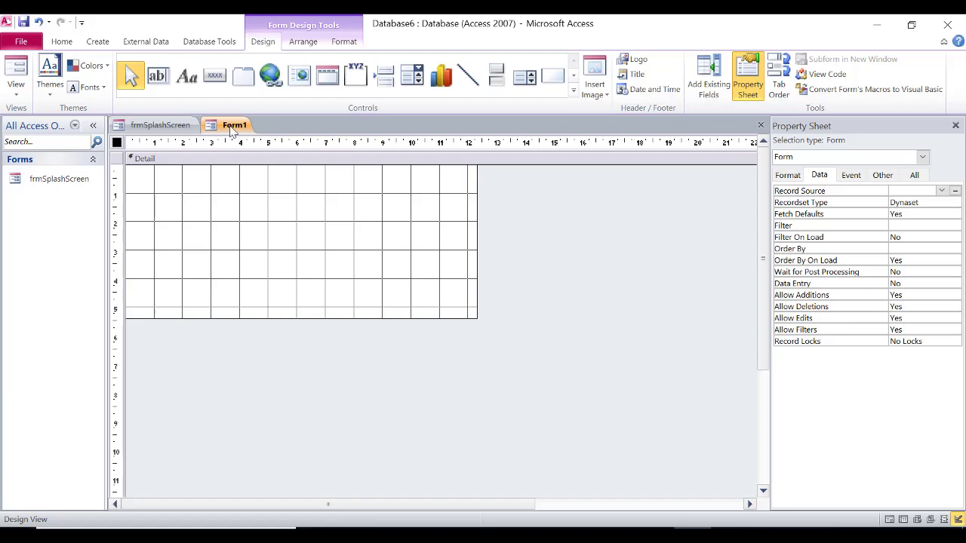
Add a label reading "MENU" about 4.2 cm from the new form's left edge and 1 cm from its top.
left_click(187, 76)
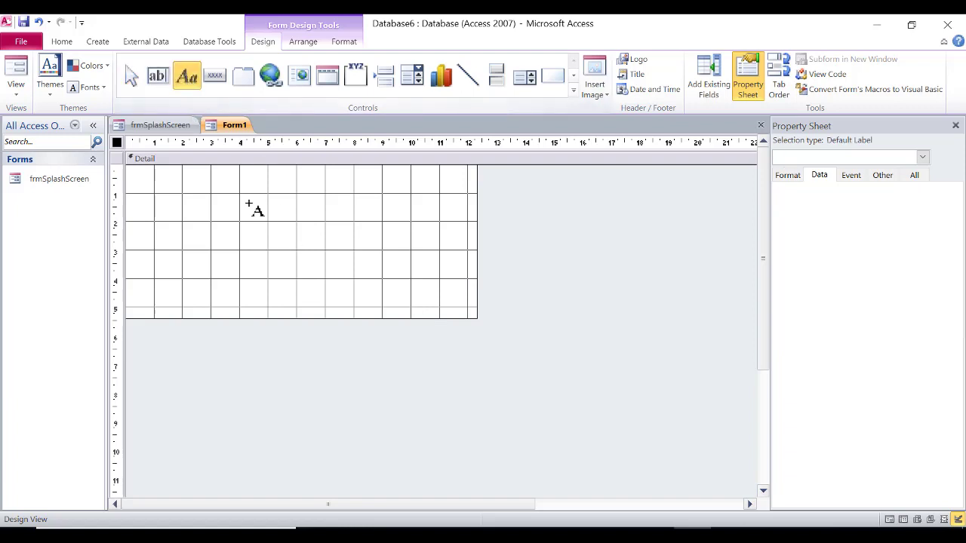
key("Escape")
key("Caps_Lock")
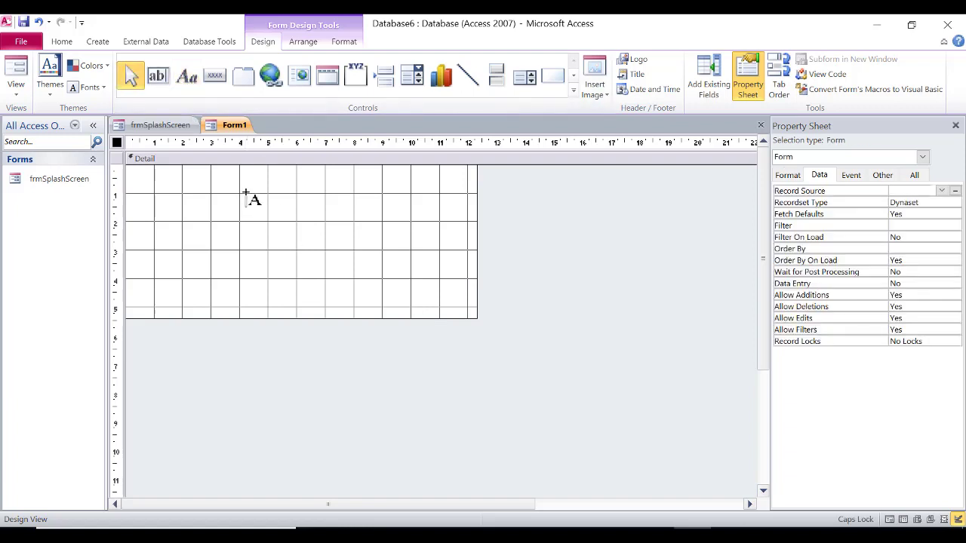
left_click(246, 192)
type("MENU")
left_click(266, 221)
left_click(263, 204)
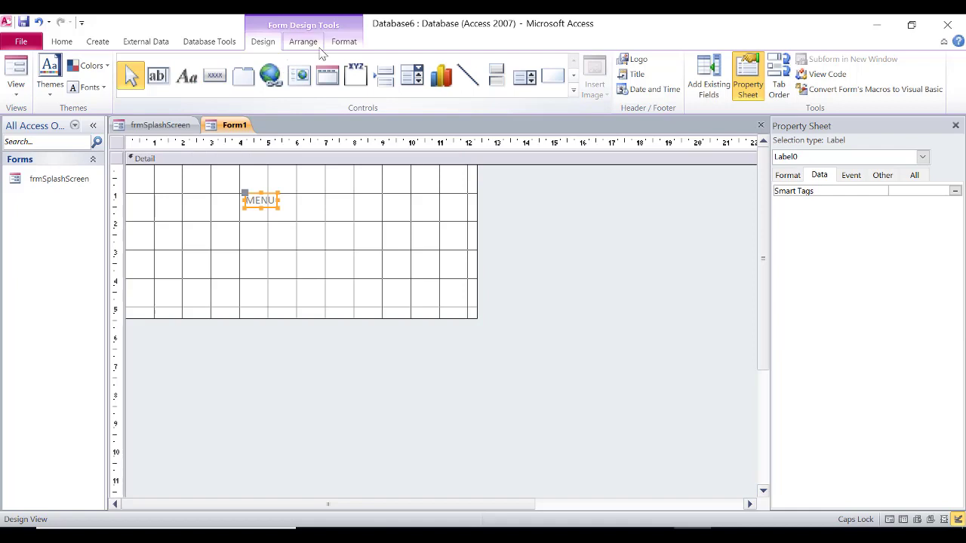
Format the MENU label's text as black, bold and size 16, and move the label up to about 0.6 cm from the top.
left_click(344, 42)
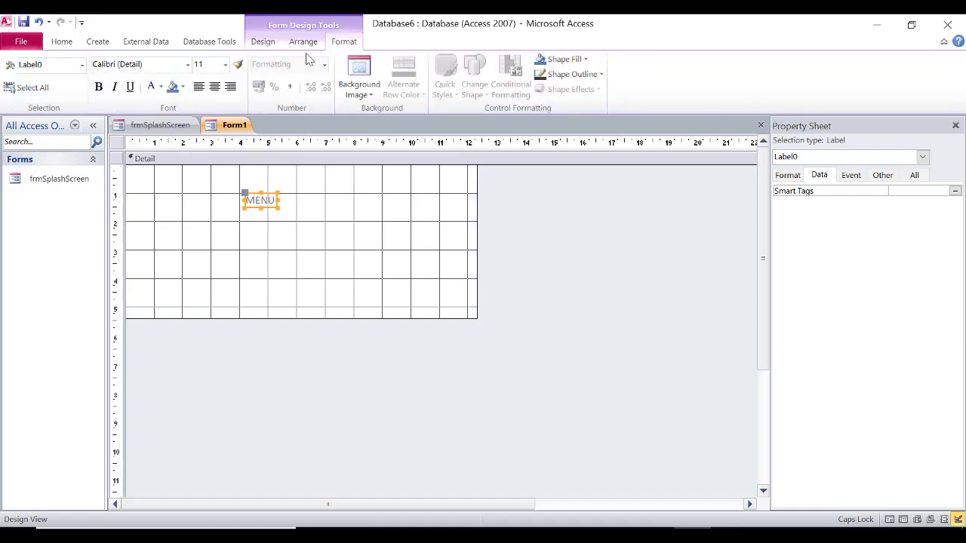
left_click(160, 87)
left_click(161, 130)
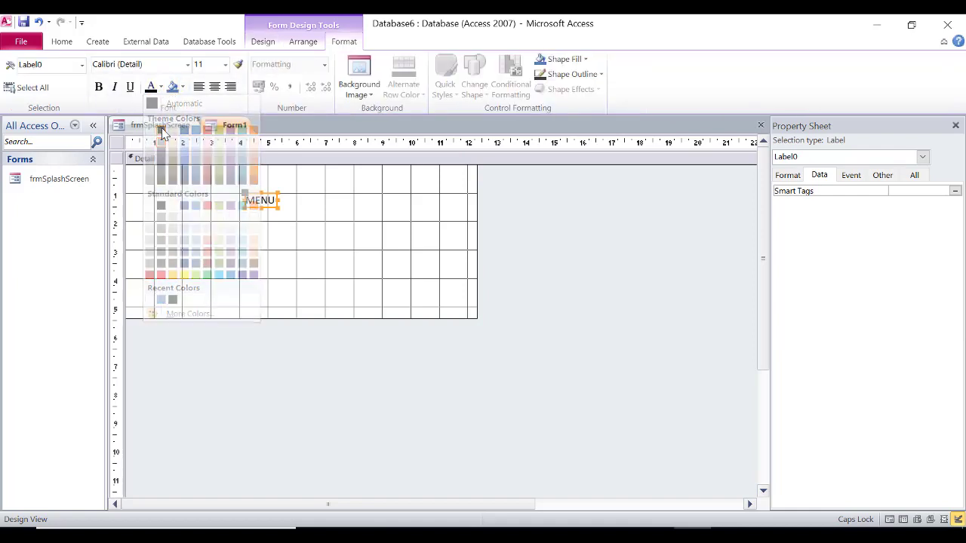
left_click(98, 87)
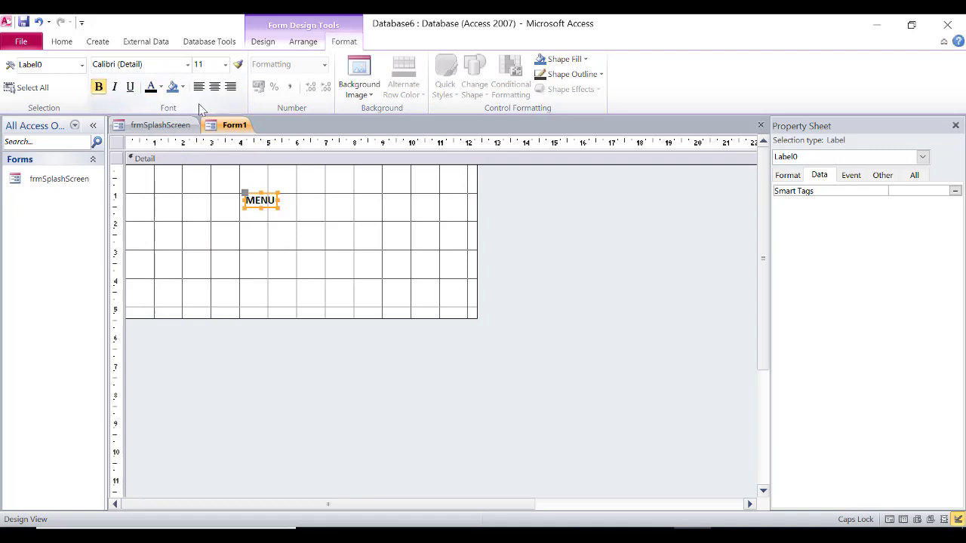
left_click_drag(264, 212, 300, 198)
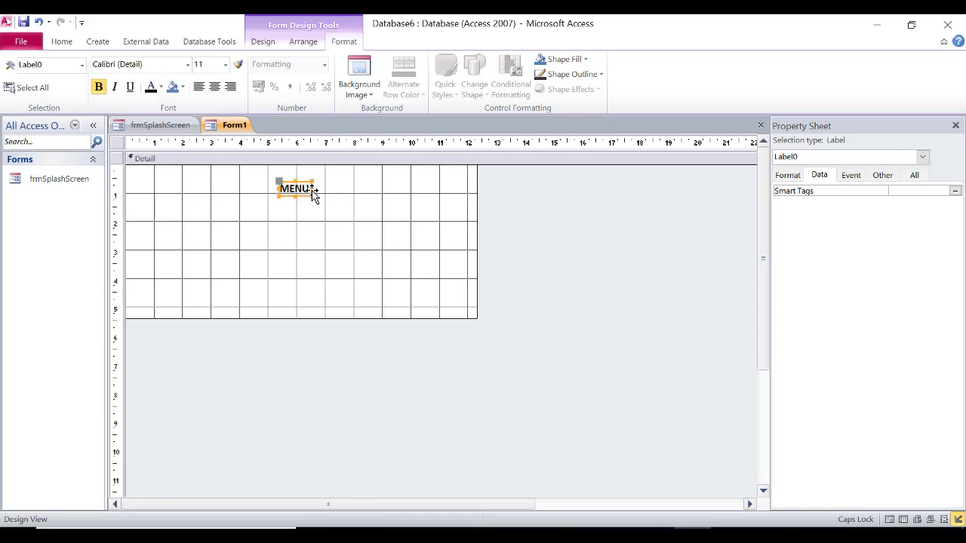
left_click(225, 65)
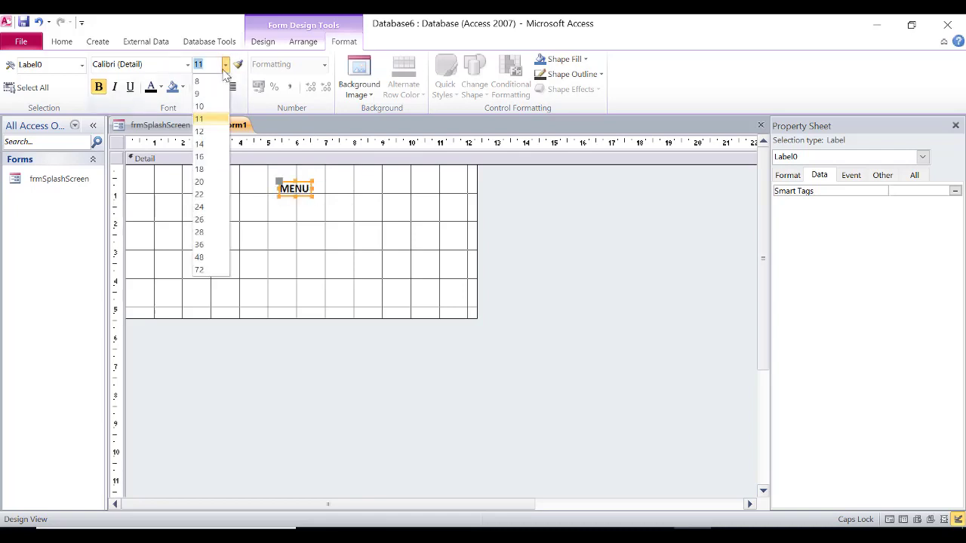
left_click(200, 157)
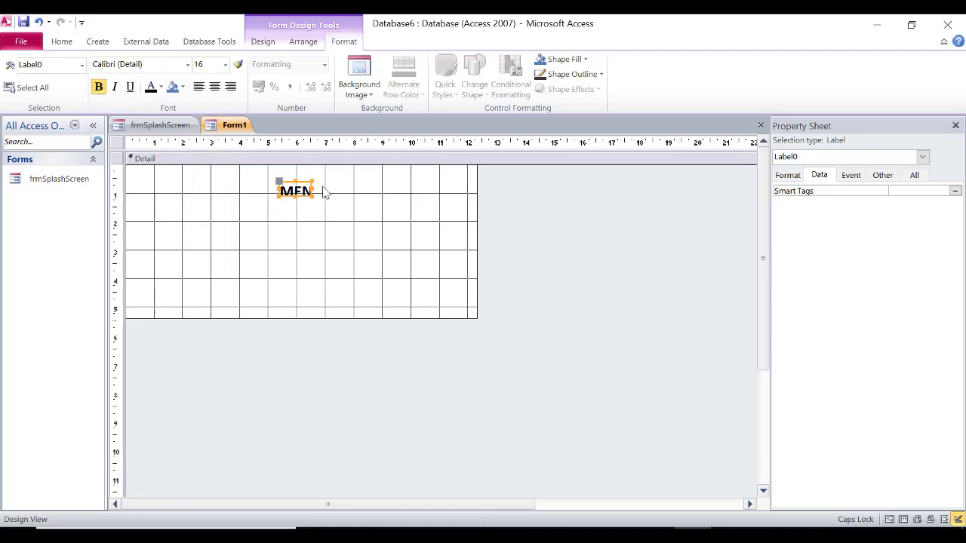
Enlarge the MENU label to about 2.4 by 0.8 cm with centred text, placed about 4.8 cm from the form's left edge.
left_click_drag(312, 189, 349, 189)
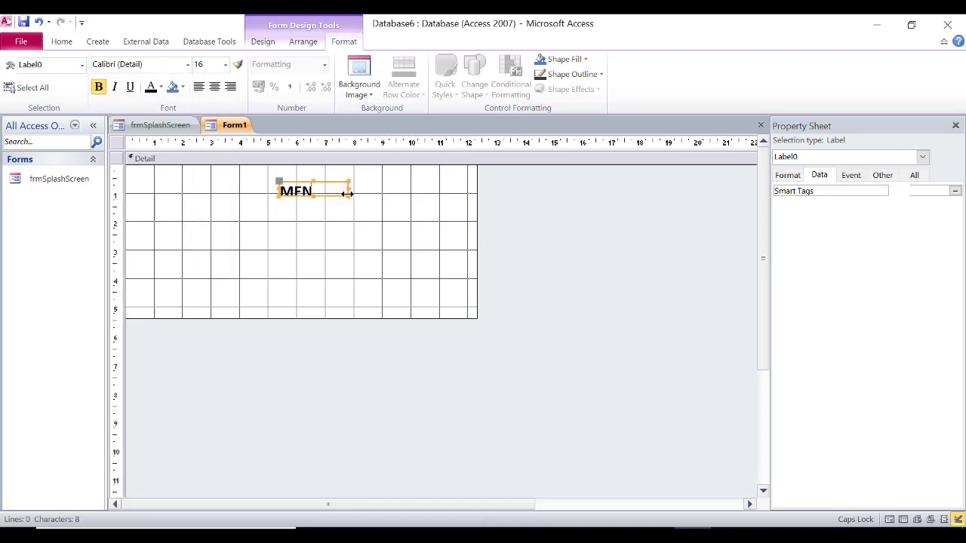
left_click(313, 195)
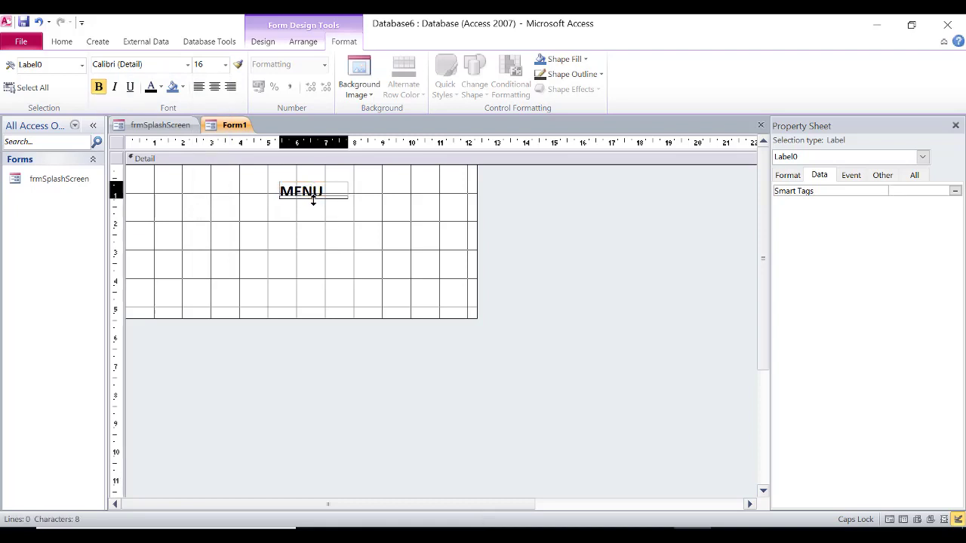
left_click(214, 87)
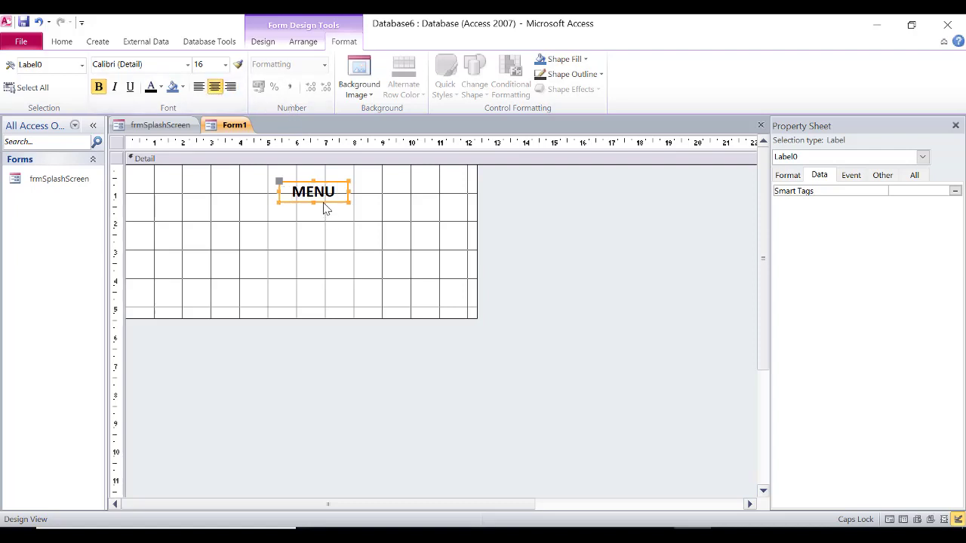
left_click_drag(324, 209, 307, 207)
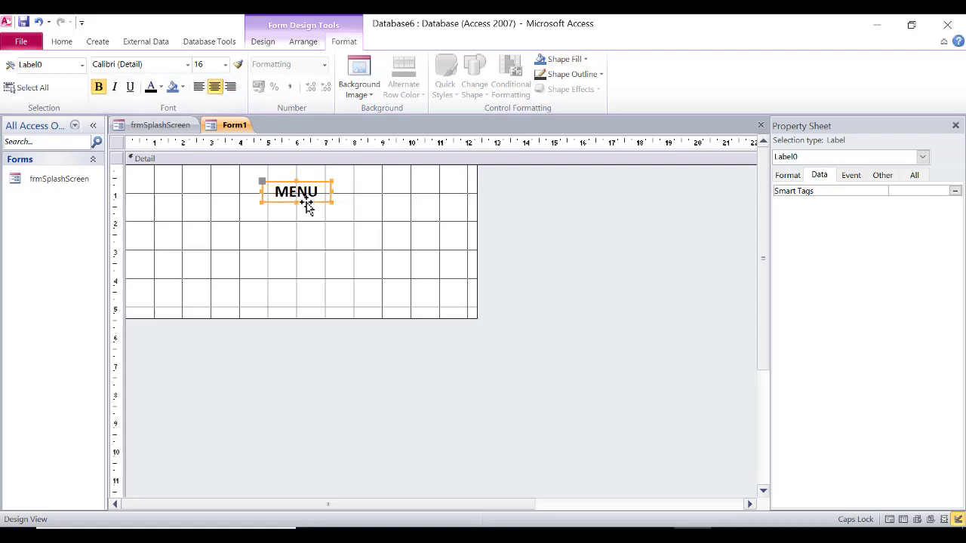
Draw a command button about 3.2 cm wide below and left of the MENU label, and caption it "Surat Tugas".
left_click(268, 42)
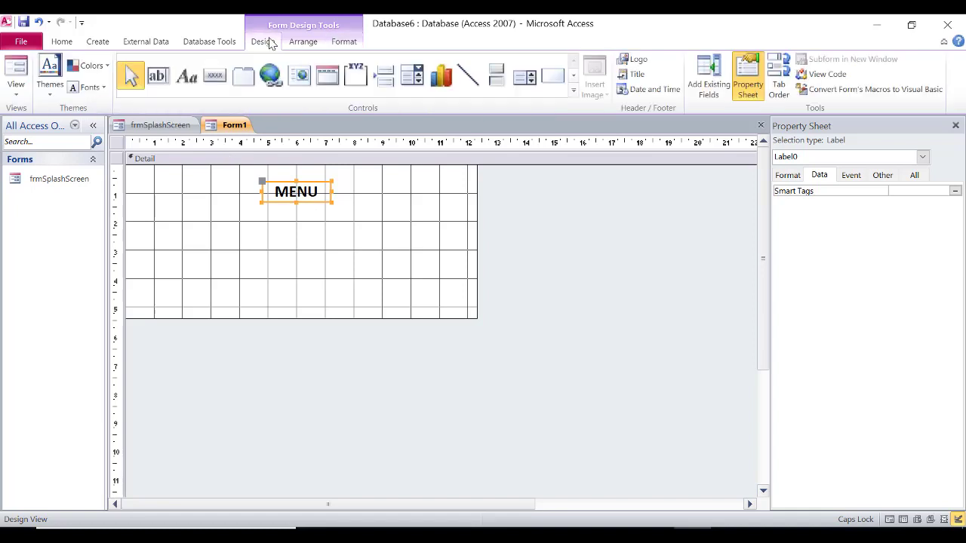
left_click(216, 77)
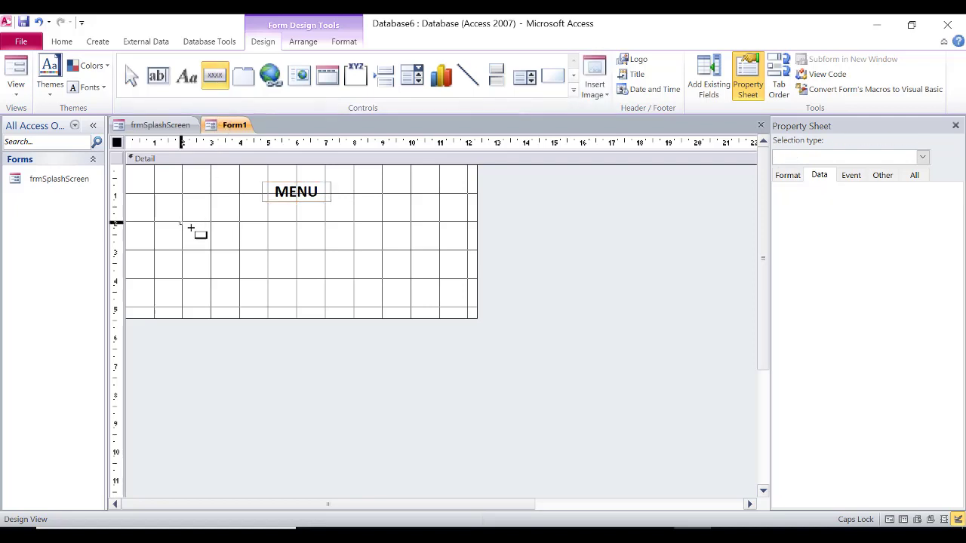
left_click_drag(179, 221, 272, 242)
double_click(244, 234)
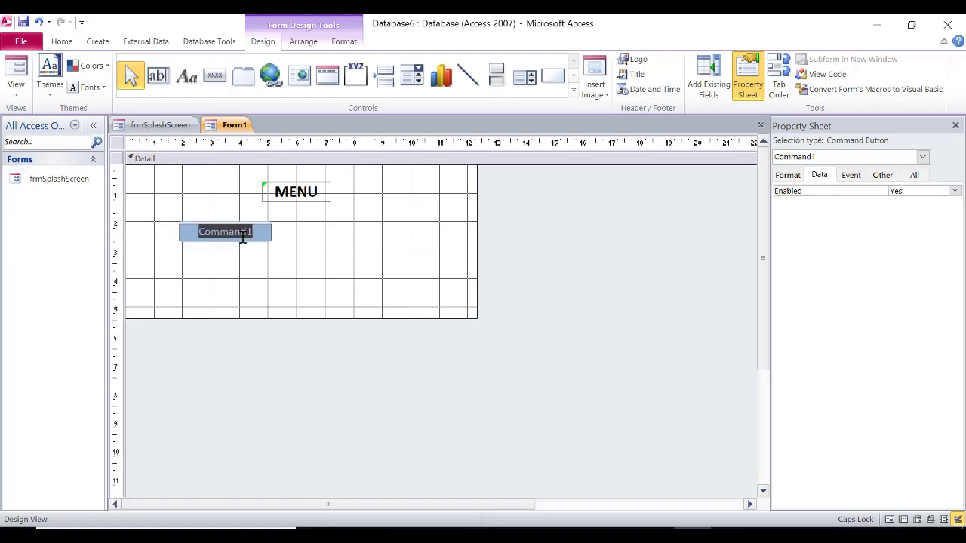
type("S")
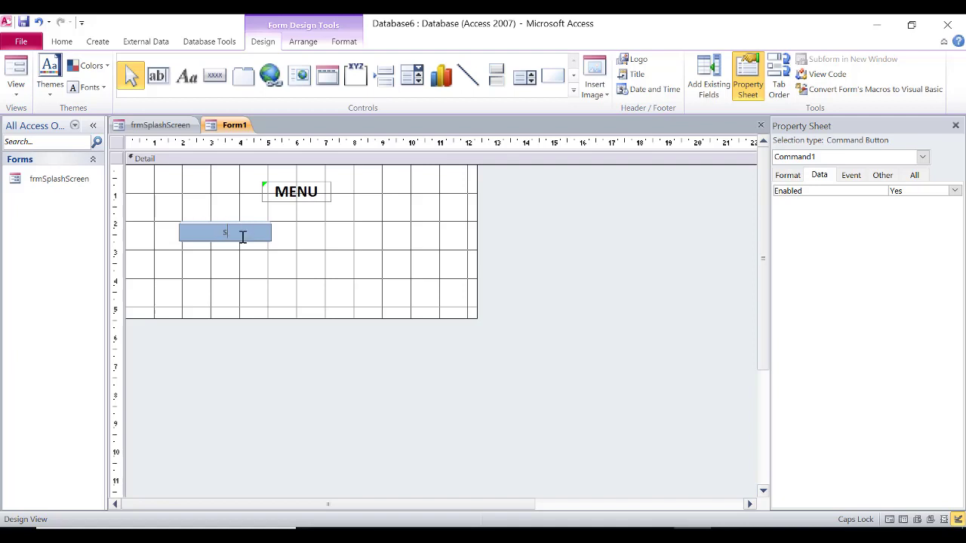
type("Surat Tugas")
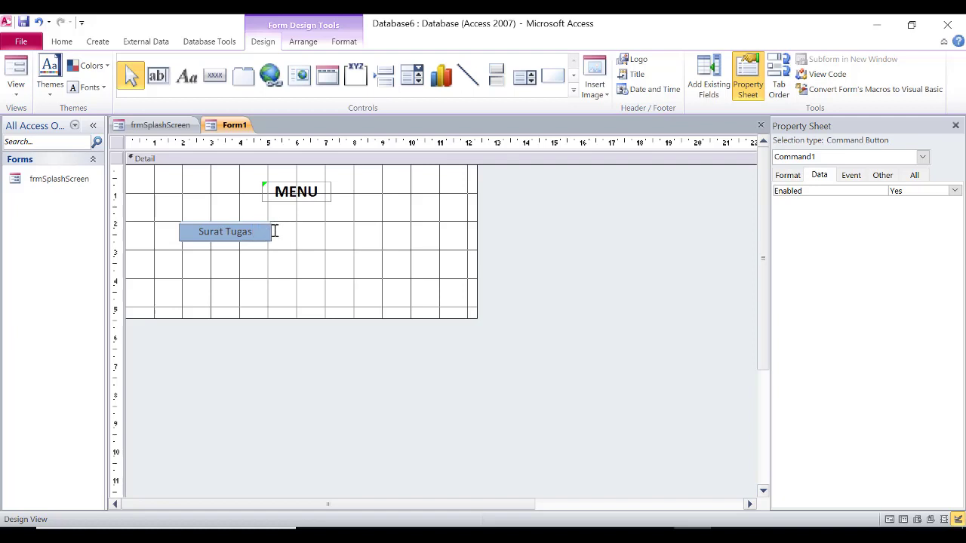
left_click(280, 232)
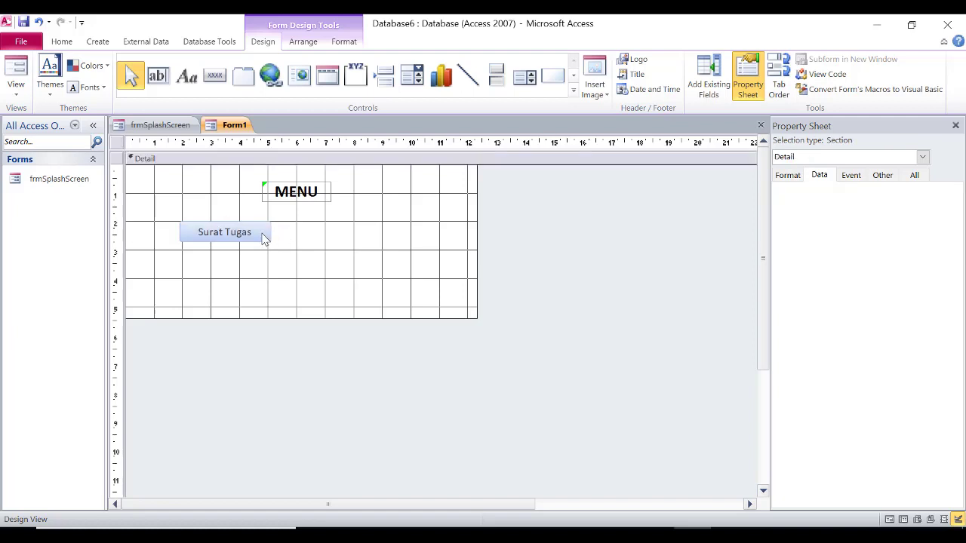
Narrow the "Surat Tugas" button to about 2.6 cm and make its caption bold.
left_click(264, 238)
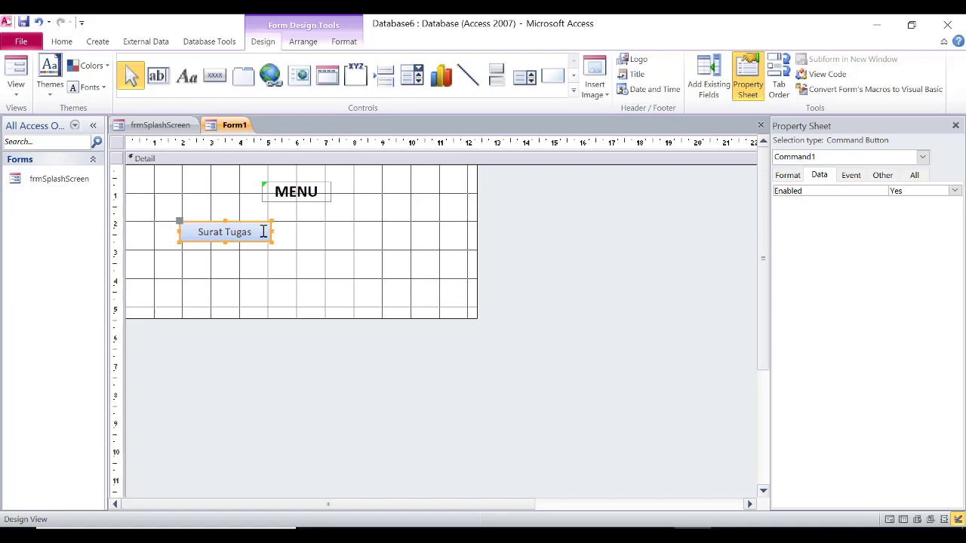
right_click(252, 232)
left_click(236, 238)
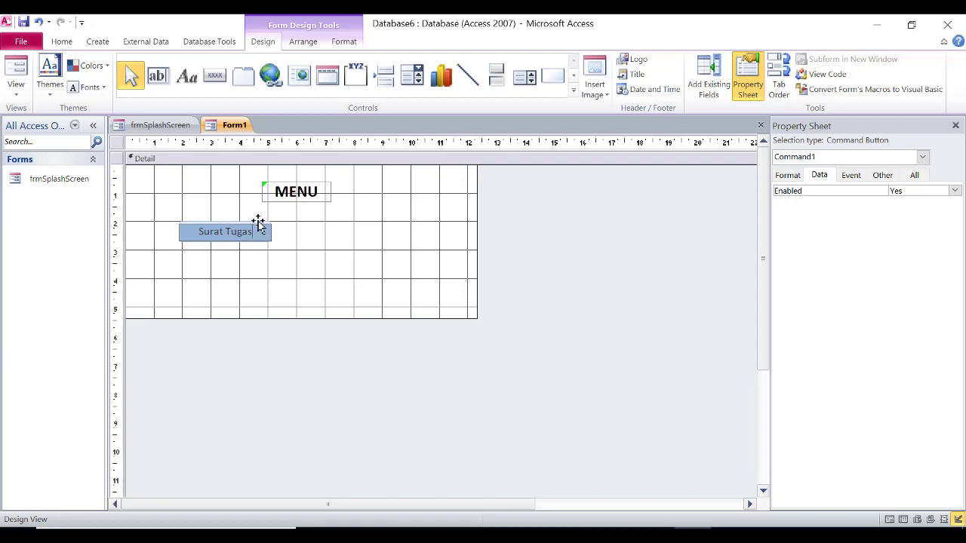
key("Return")
left_click_drag(272, 230, 253, 231)
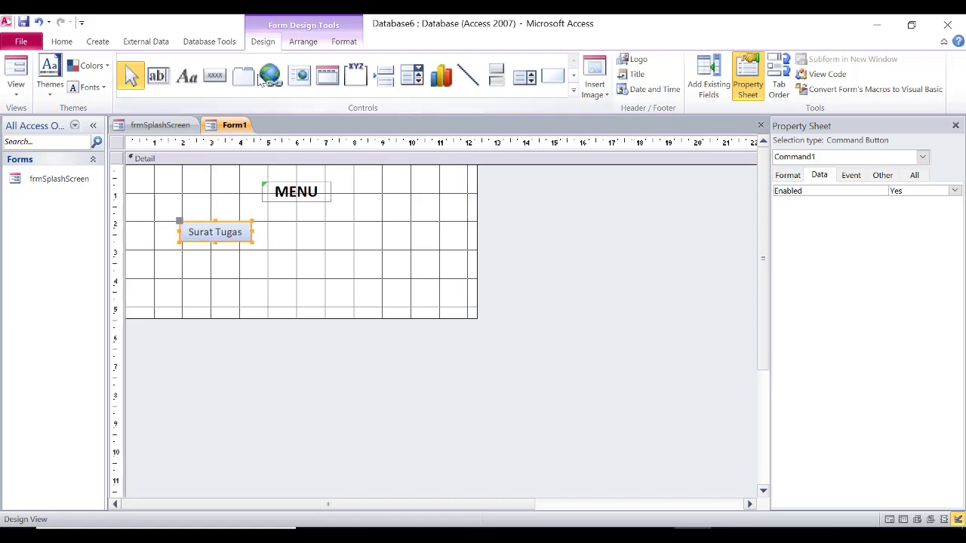
left_click(345, 43)
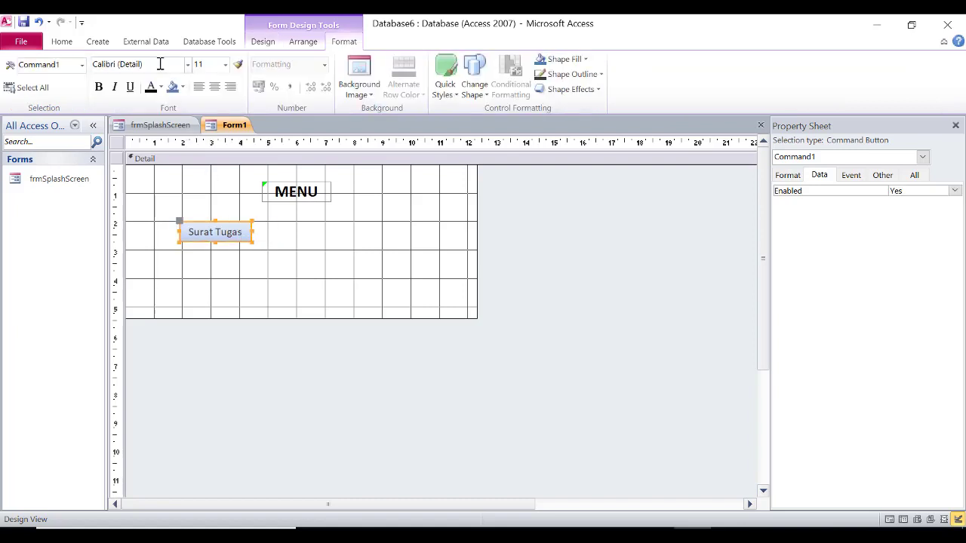
left_click(98, 87)
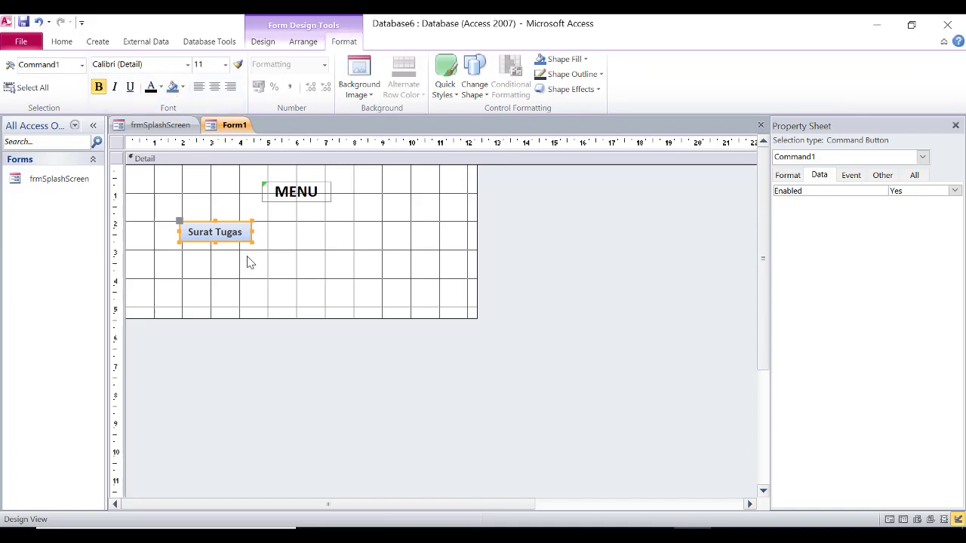
Duplicate the "Surat Tugas" button directly below the original.
key("ctrl+c")
key("ctrl+v")
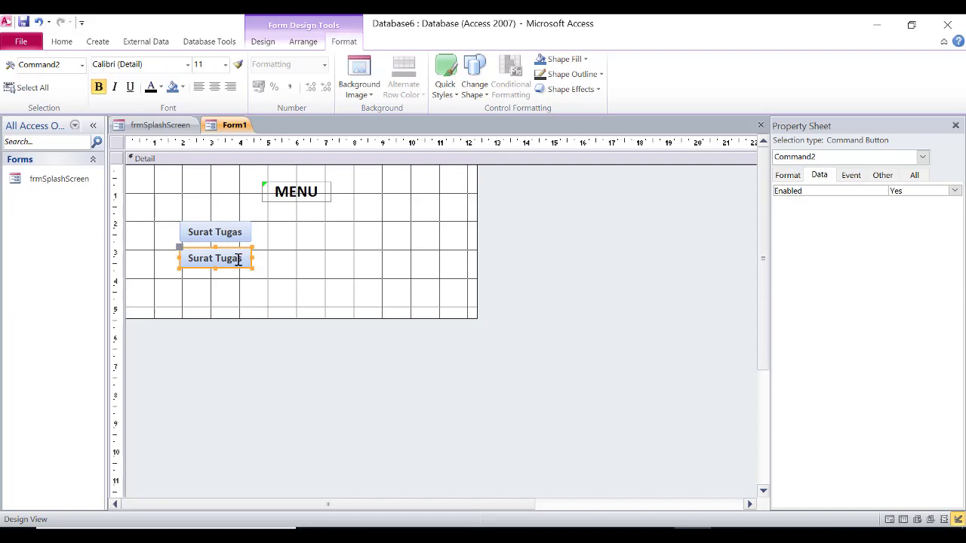
Change the caption of the lower duplicated "Surat Tugas" button to "SPPD".
double_click(238, 260)
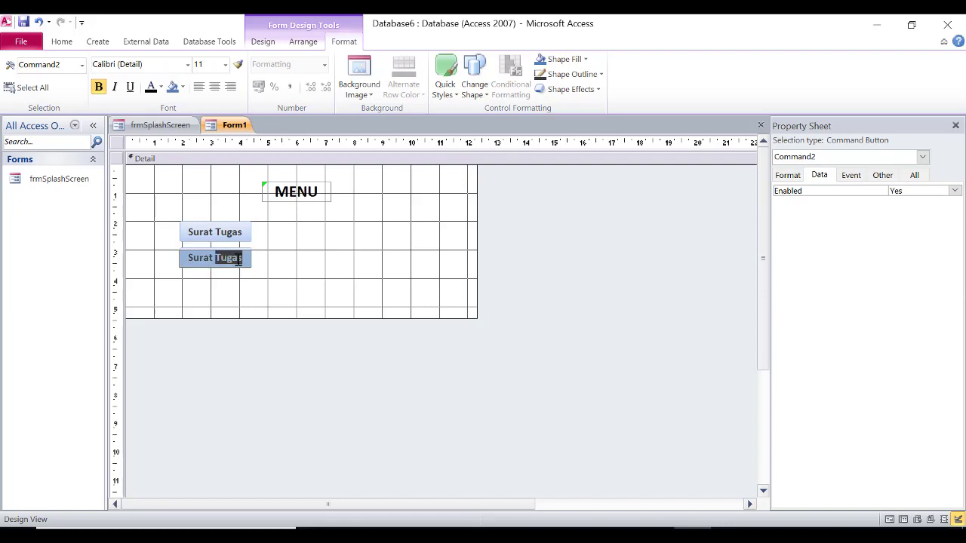
left_click(238, 261)
key("ctrl+a")
type("S")
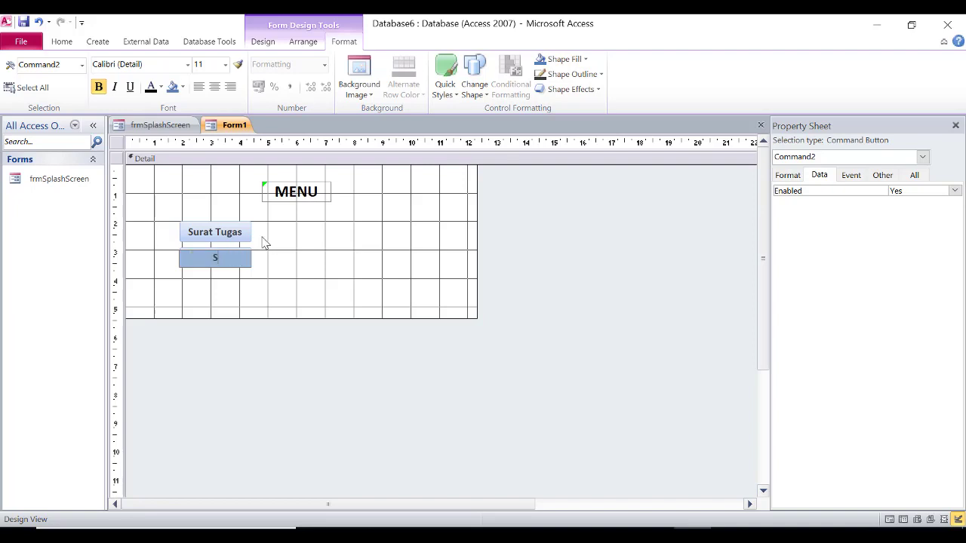
type("PPD")
left_click(242, 270)
left_click(242, 273)
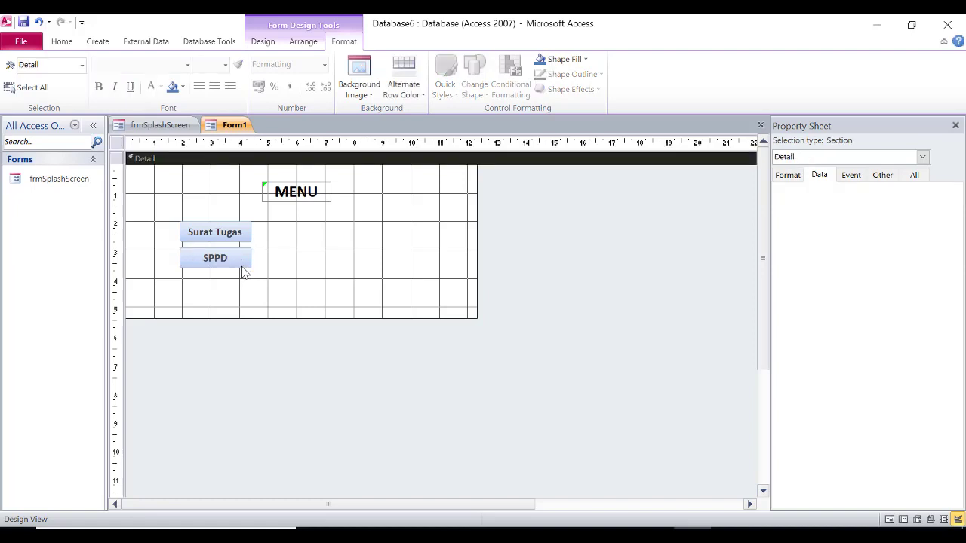
Duplicate the "SPPD" button directly below the original.
left_click(242, 266)
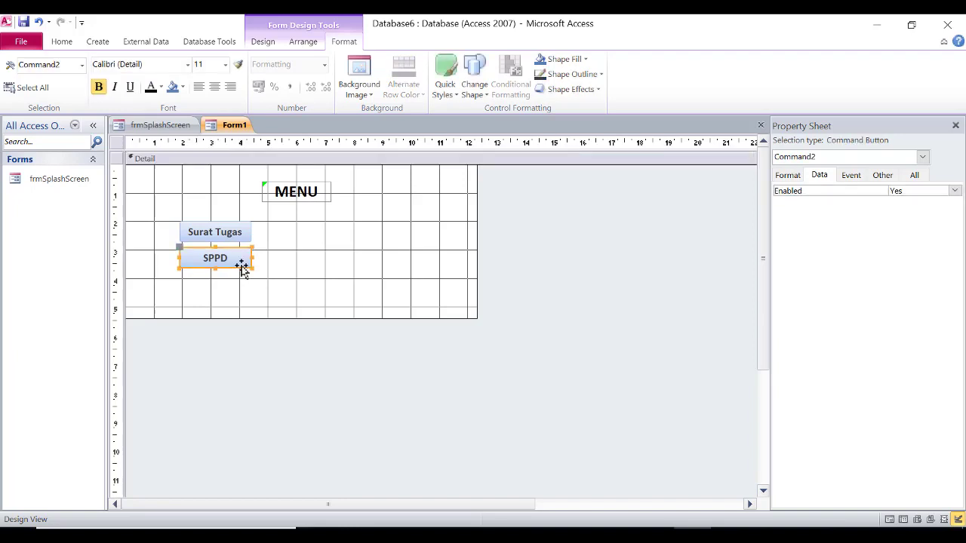
key("ctrl+v")
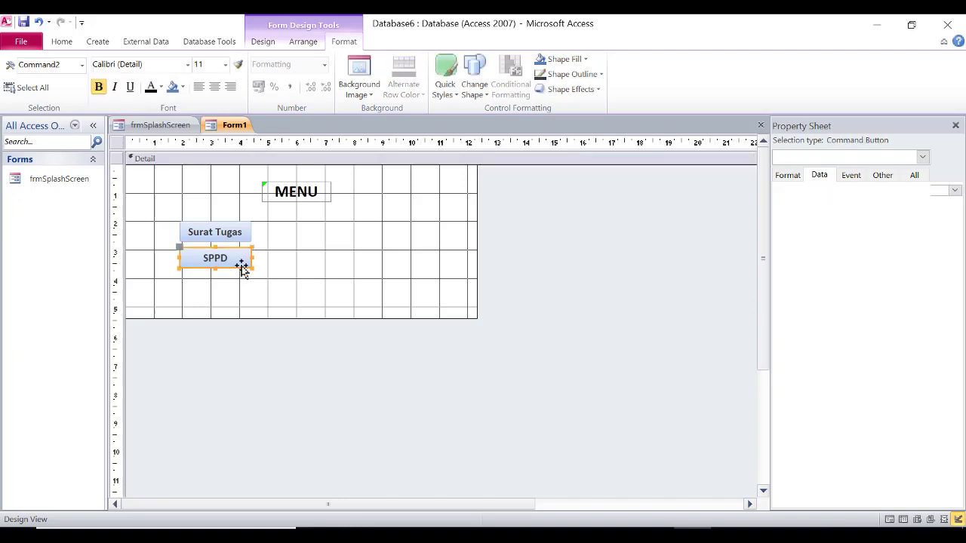
Try to move the copied "SPPD" button level with "Surat Tugas", about 7.8 cm from the form's left edge, and undo the move.
left_click_drag(238, 293, 403, 242)
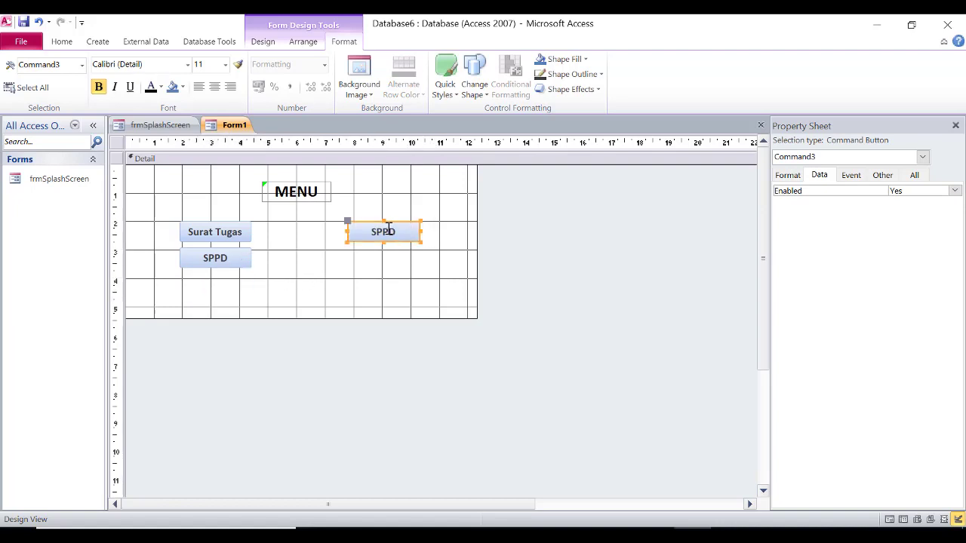
left_click(387, 228)
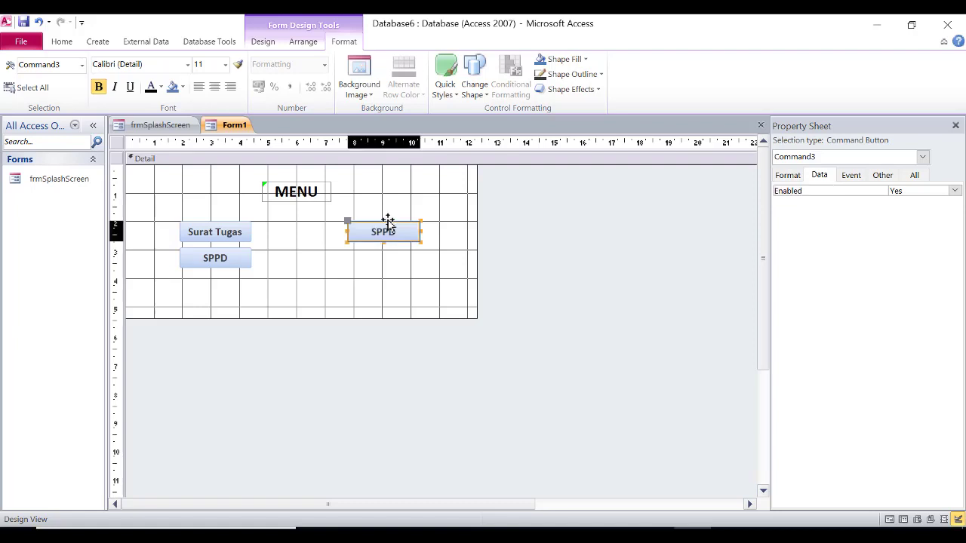
left_click_drag(387, 222, 384, 225)
left_click_drag(388, 234, 455, 244)
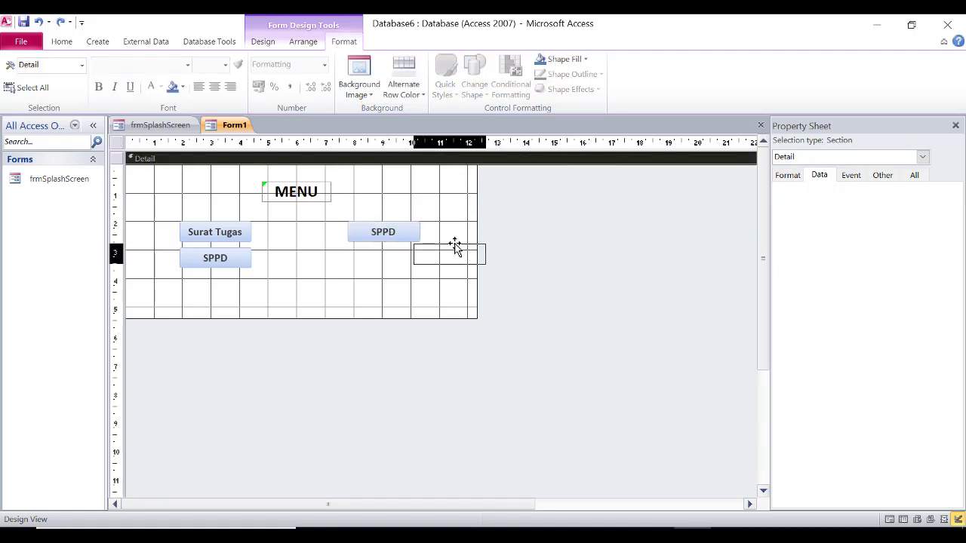
key("ctrl+z")
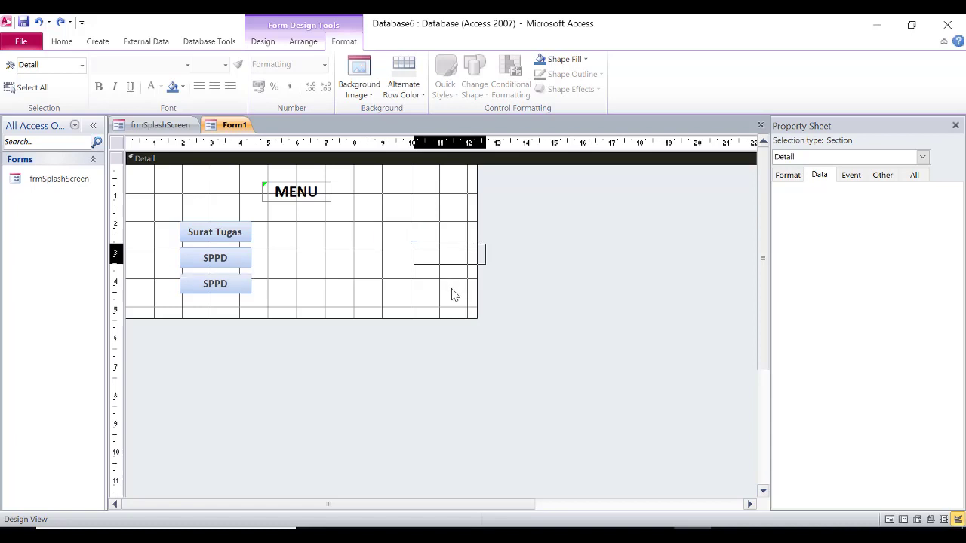
left_click(486, 258)
Caption the third button "KIR DOKTER" and move it level with "Surat Tugas", about 7.2 cm from the form's left edge.
left_click(240, 287)
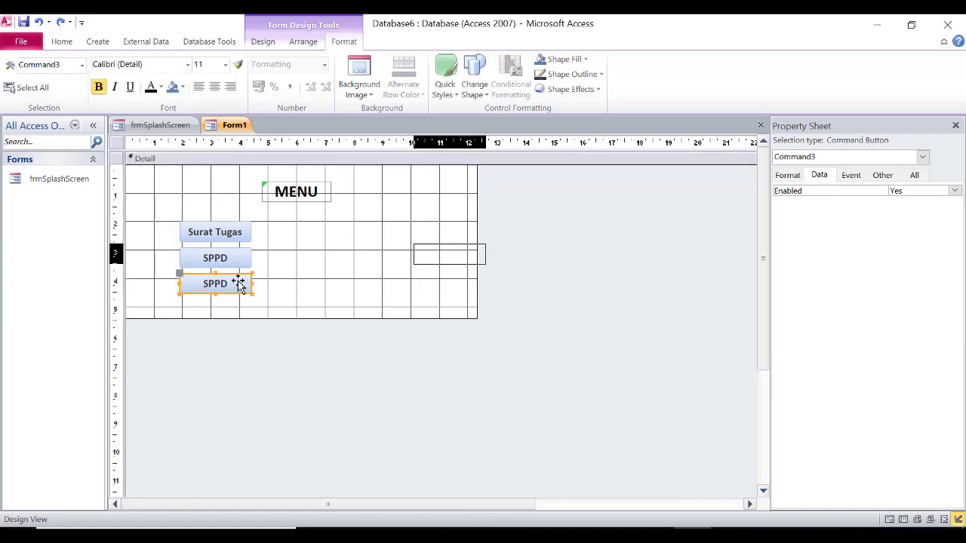
left_click(205, 287)
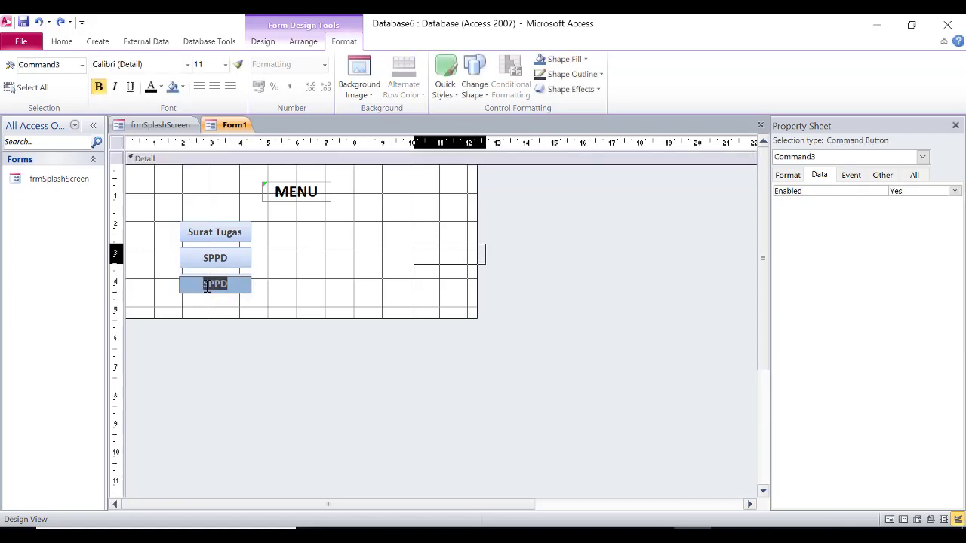
key("BackSpace")
key("Caps_Lock")
type("KIR DOKTER")
left_click_drag(218, 293, 370, 246)
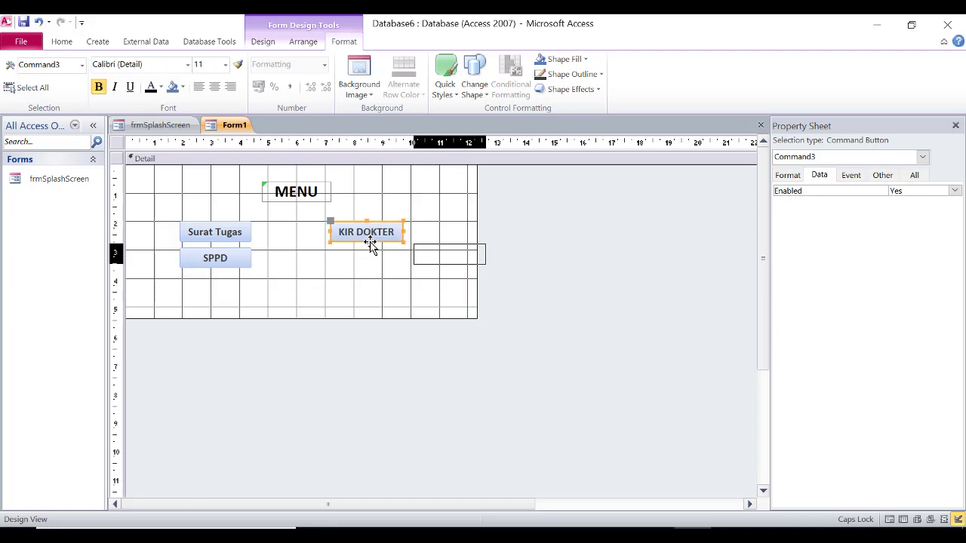
Duplicate the "KIR DOKTER" button directly below the original and caption the copy "RUJUKAN".
key("ctrl+c")
key("ctrl+v")
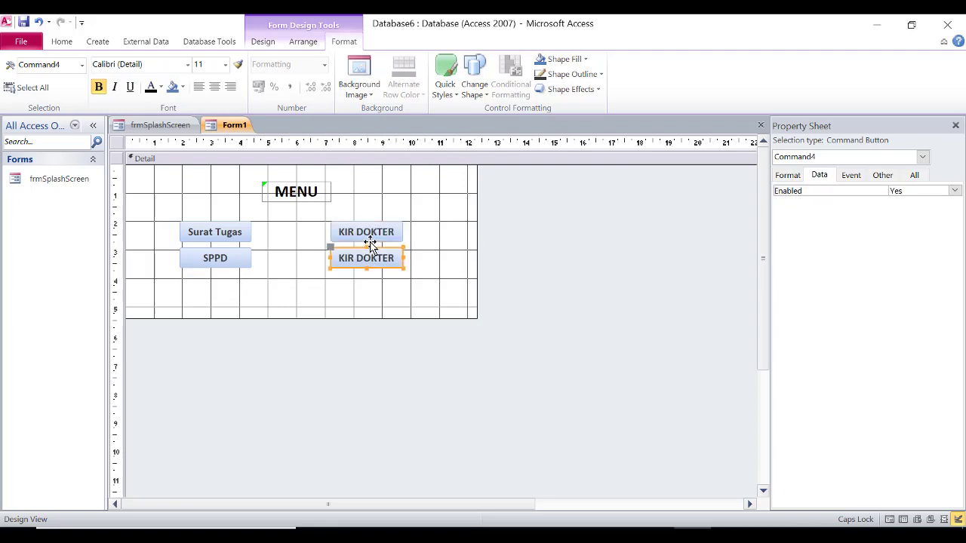
left_click(363, 260)
double_click(363, 260)
left_click(363, 260)
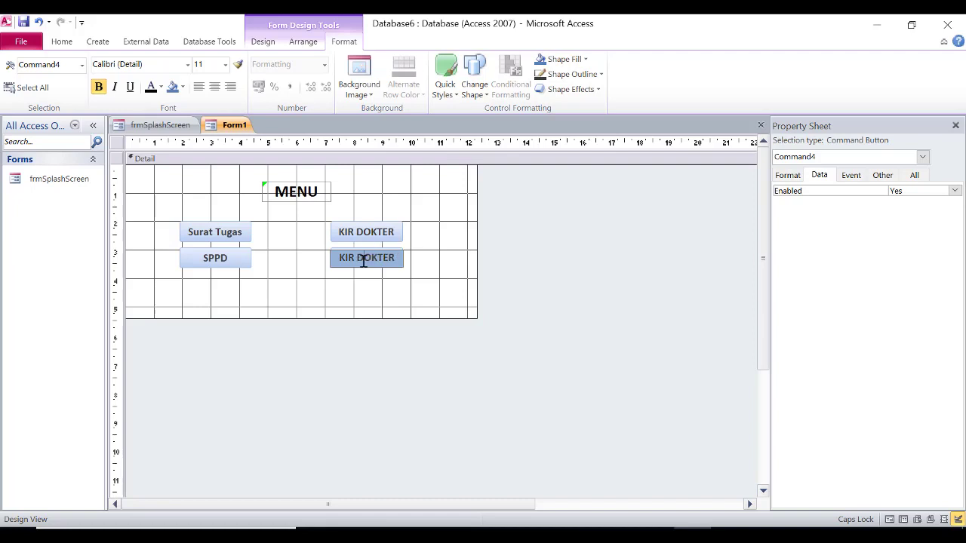
left_click_drag(395, 258, 338, 258)
type("ruju")
key("BackSpace")
key("BackSpace")
key("BackSpace")
key("BackSpace")
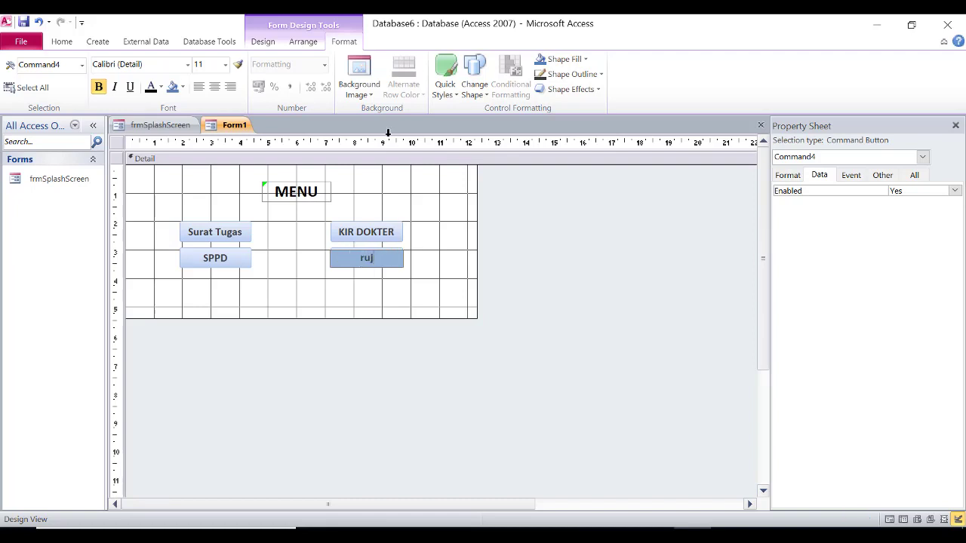
key("Caps_Lock")
type("RUJUKAN")
left_click(308, 240)
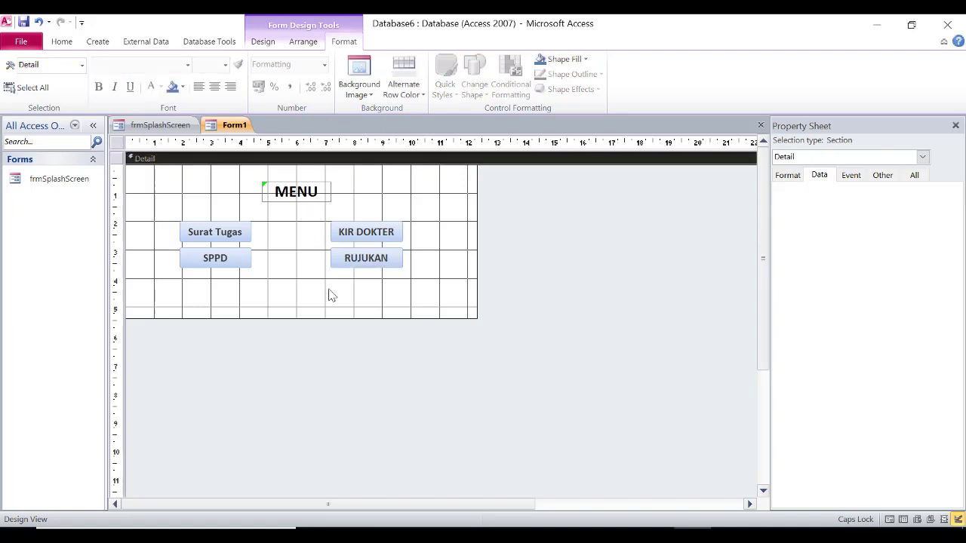
Set the background colour of the form's Detail section to black.
right_click(317, 290)
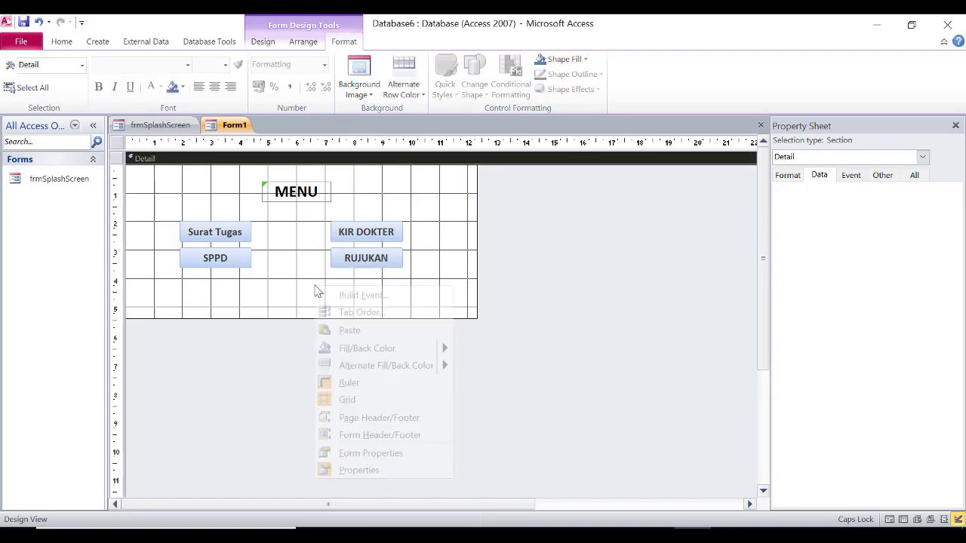
mouse_move(384, 354)
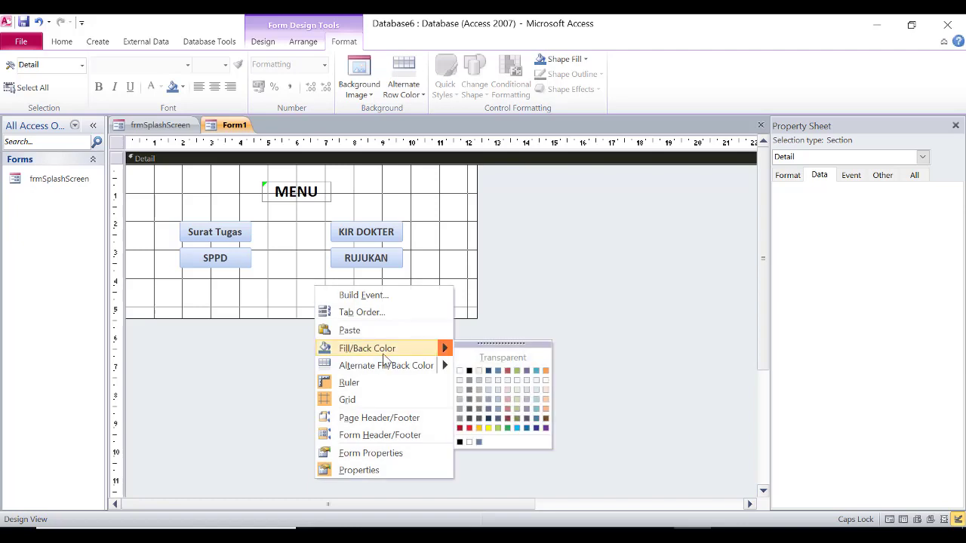
left_click(469, 371)
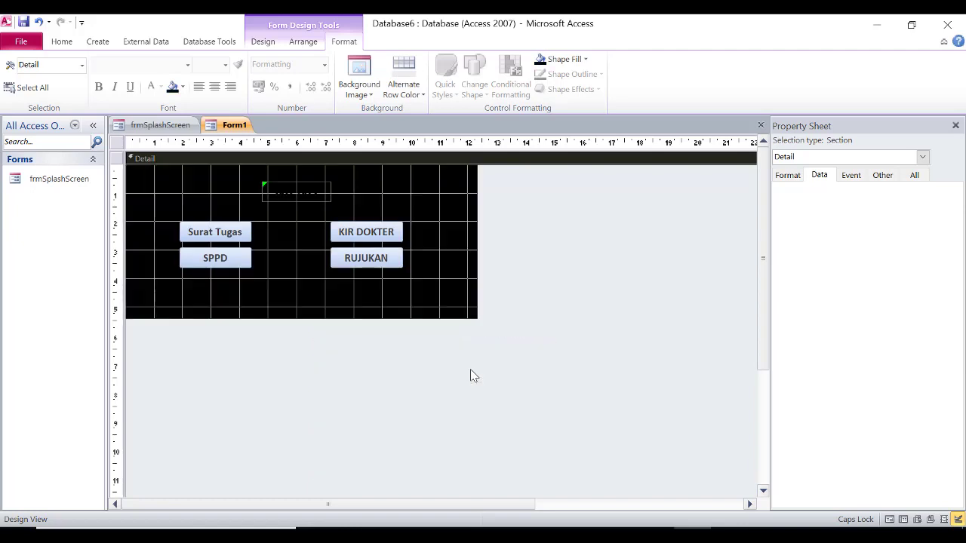
Change the font colour of the MENU label to white.
key("Return")
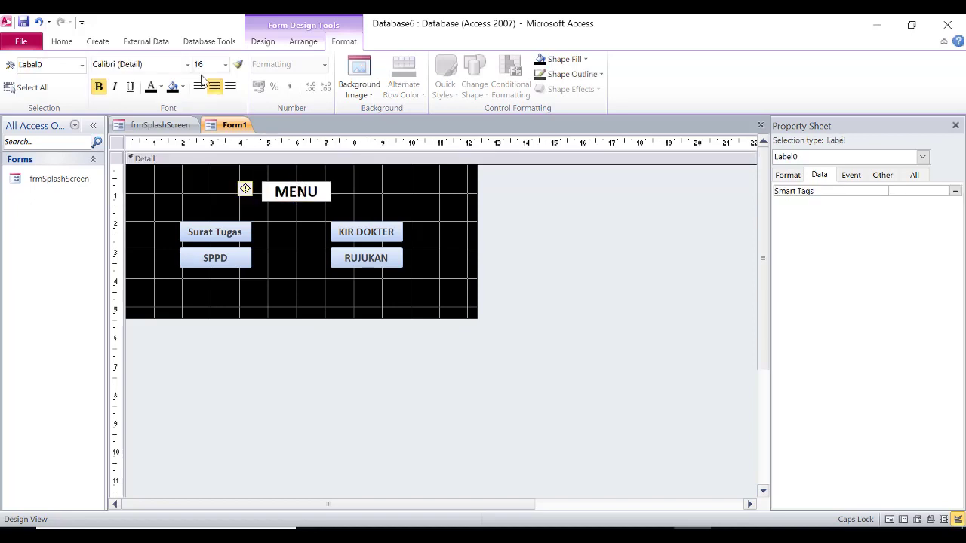
left_click(160, 87)
left_click(150, 131)
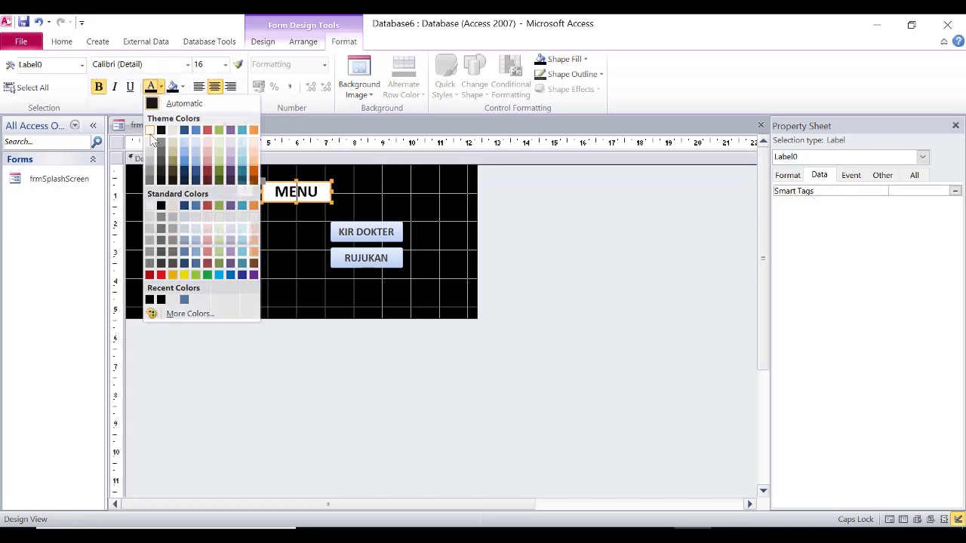
left_click(370, 205)
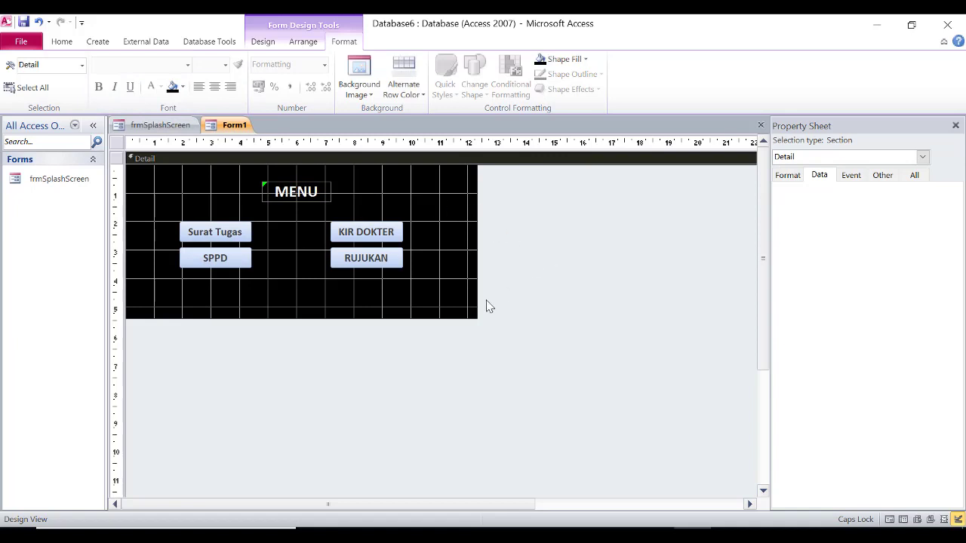
Shrink the form's Detail area to about 10.8 cm wide and 4.4 cm high.
left_click_drag(476, 314, 432, 311)
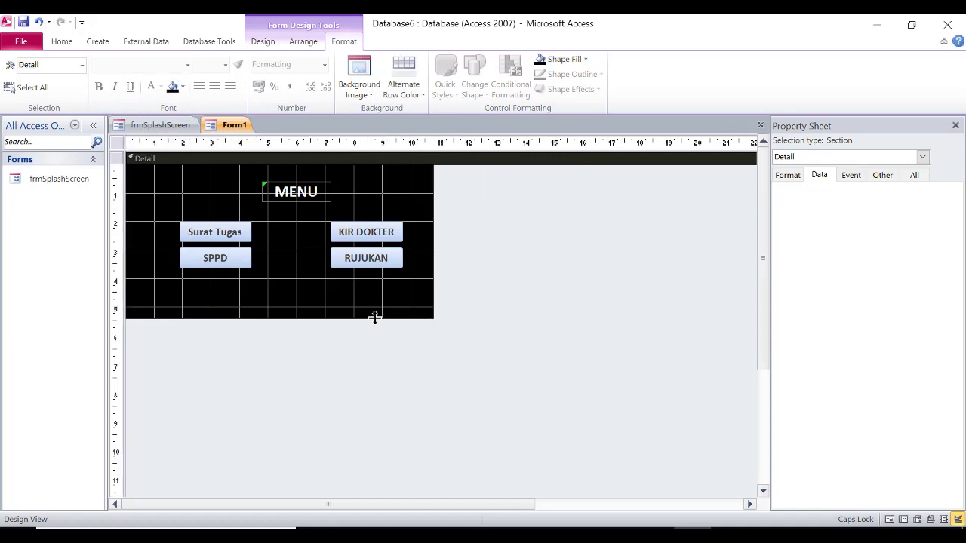
left_click_drag(374, 317, 369, 287)
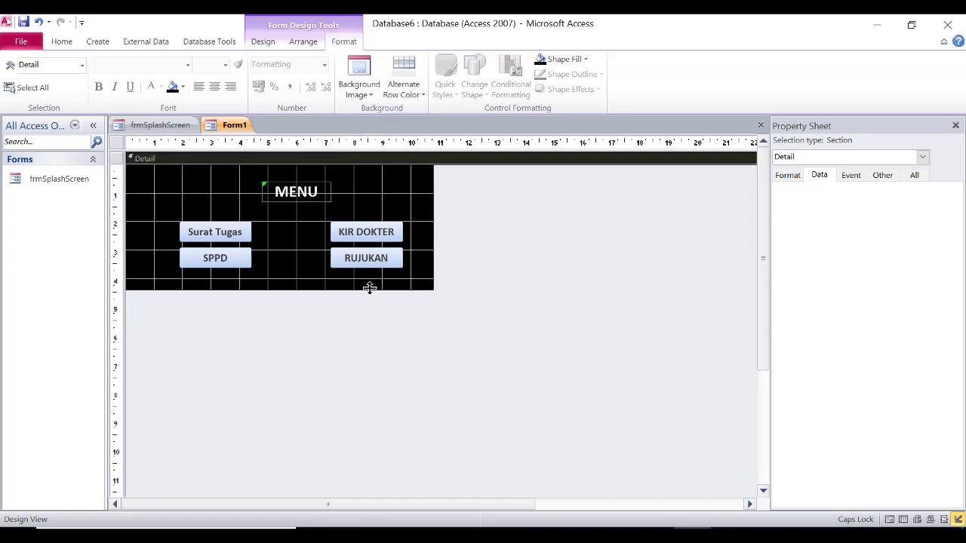
Save the menu form under the name frmMenu.
right_click(233, 129)
left_click(257, 132)
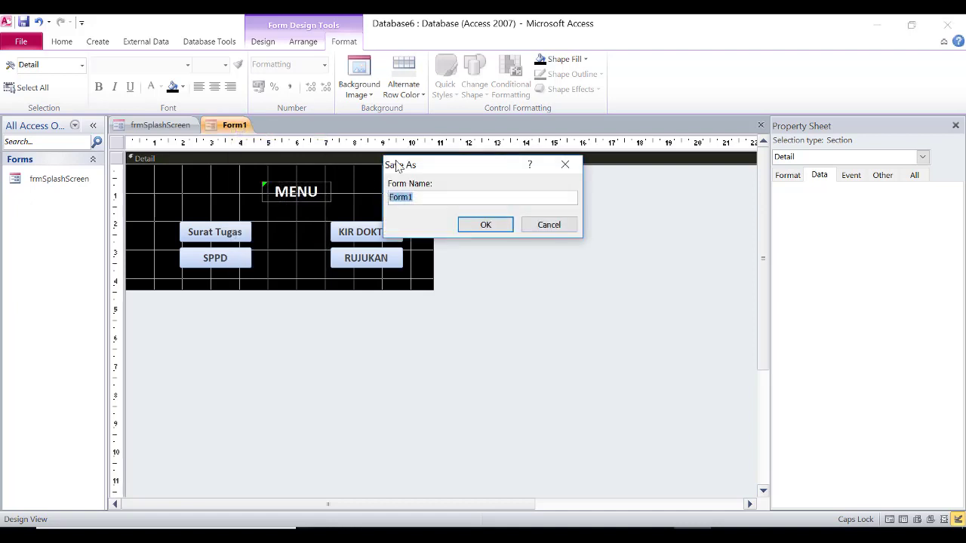
type("FR")
key("Caps_Lock")
key("BackSpace")
type("frmMenu")
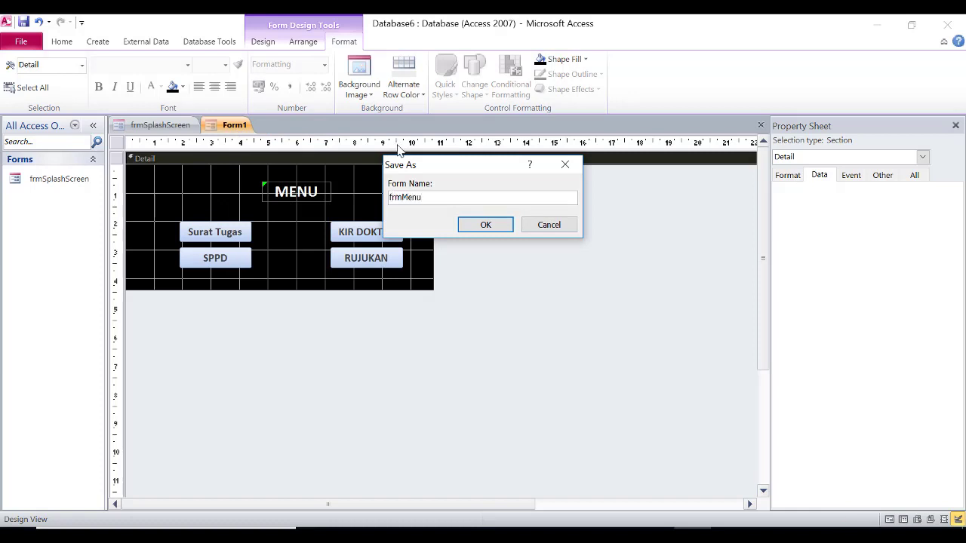
left_click(474, 232)
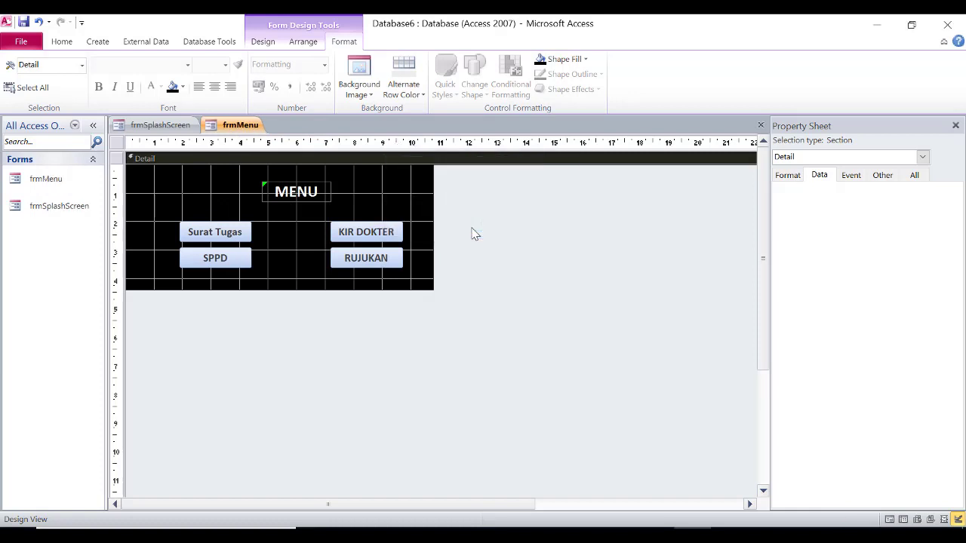
Set the Fit to Screen property of the frmSplashScreen form to No.
left_click(160, 126)
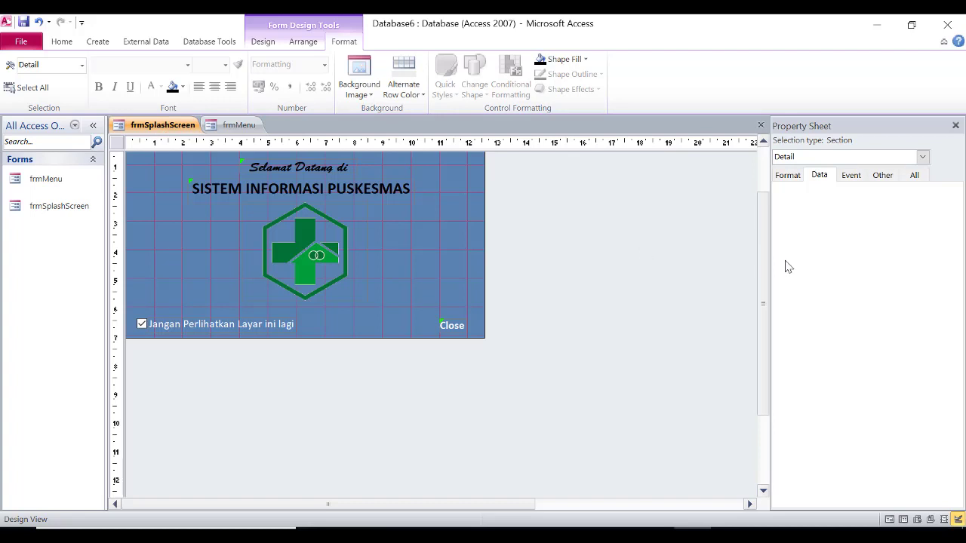
left_click(821, 158)
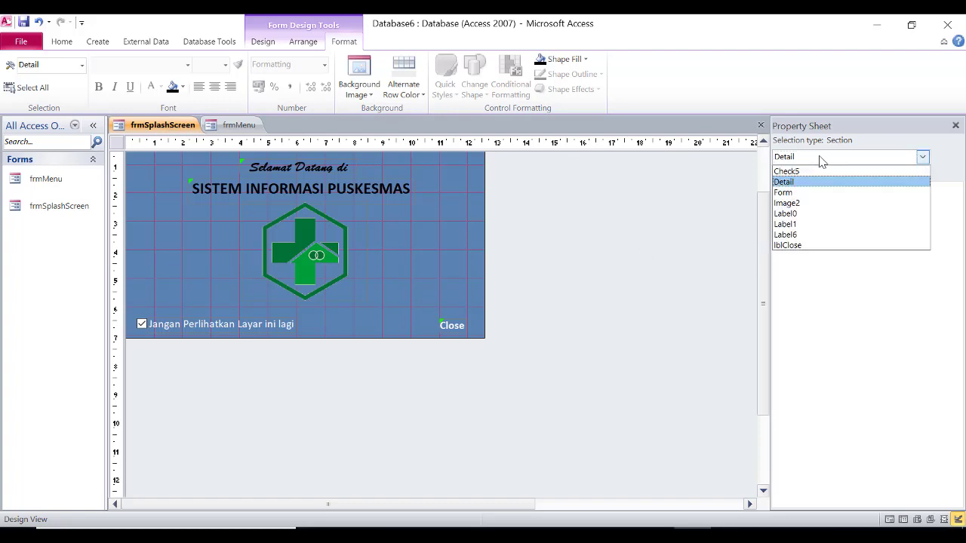
left_click(805, 196)
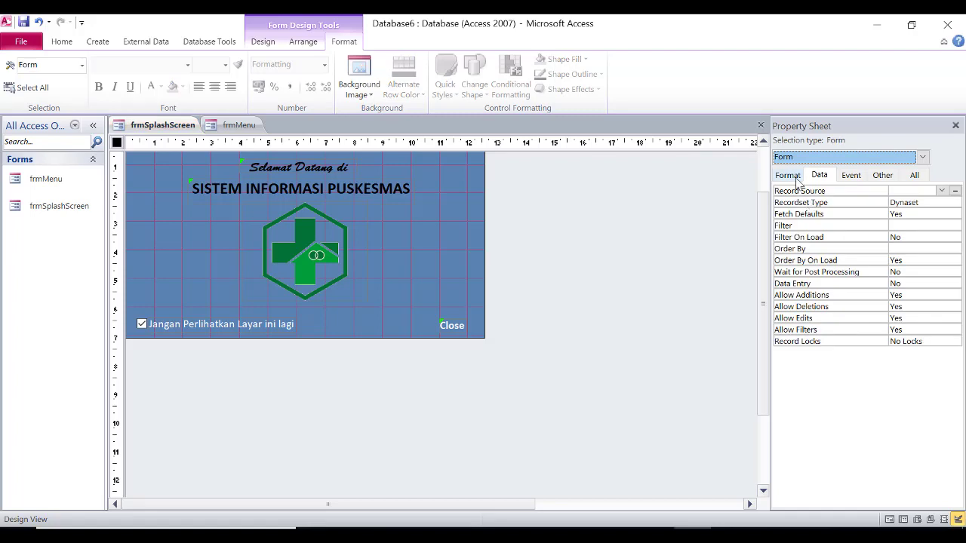
left_click(795, 179)
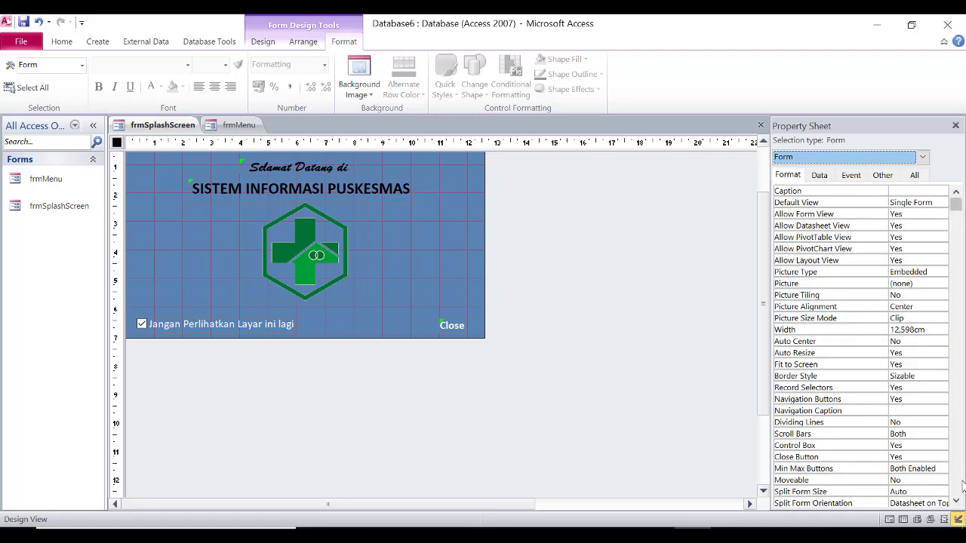
left_click(922, 364)
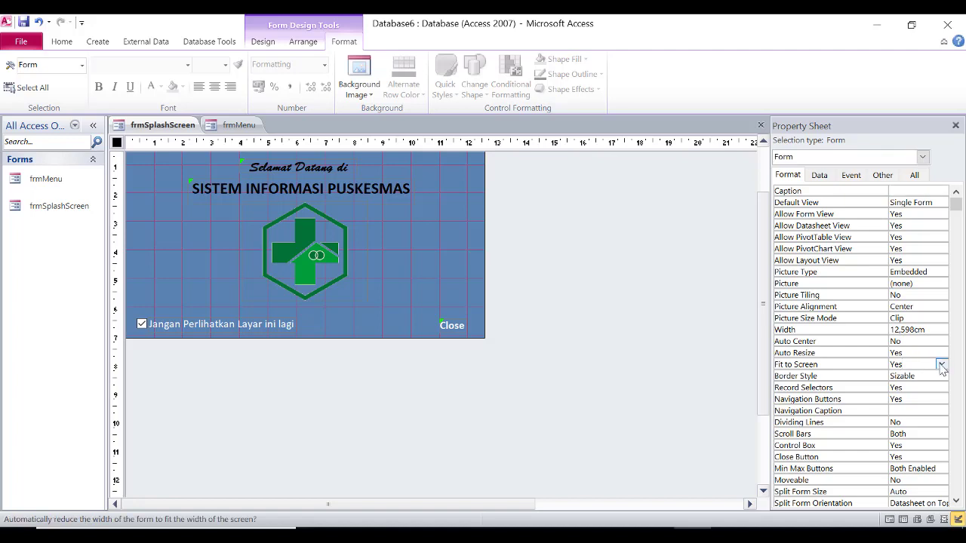
left_click(941, 363)
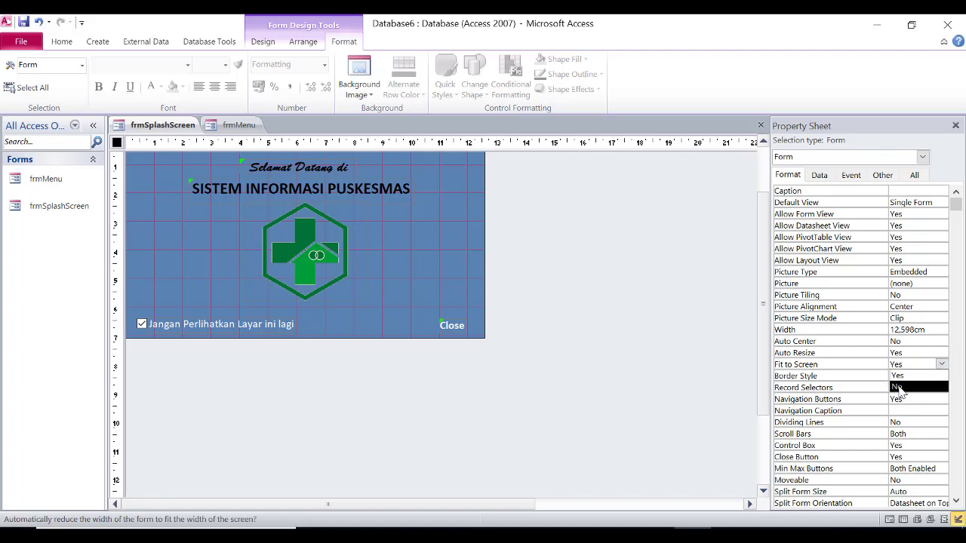
left_click(900, 387)
Set the splash screen form's Record Selectors property to No.
left_click(927, 386)
left_click(942, 387)
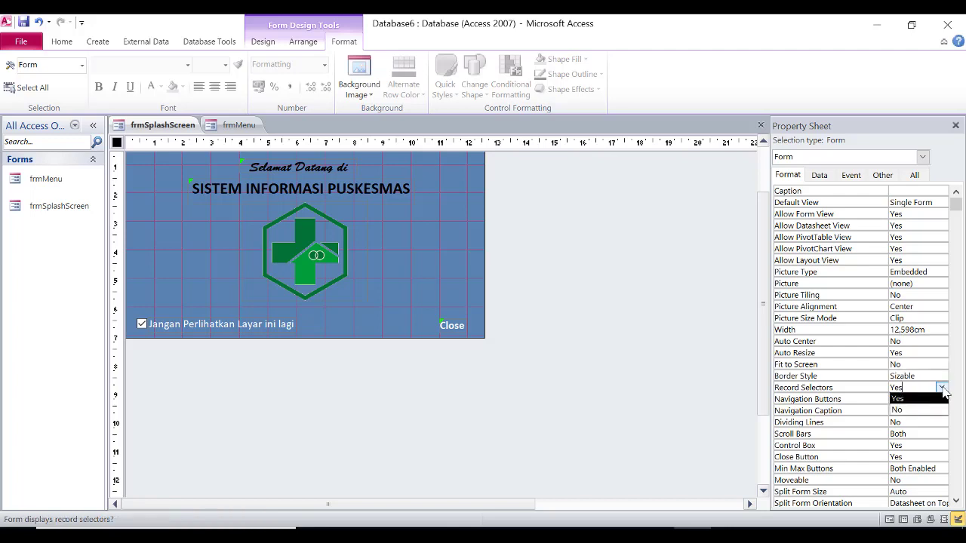
left_click(916, 412)
left_click(940, 397)
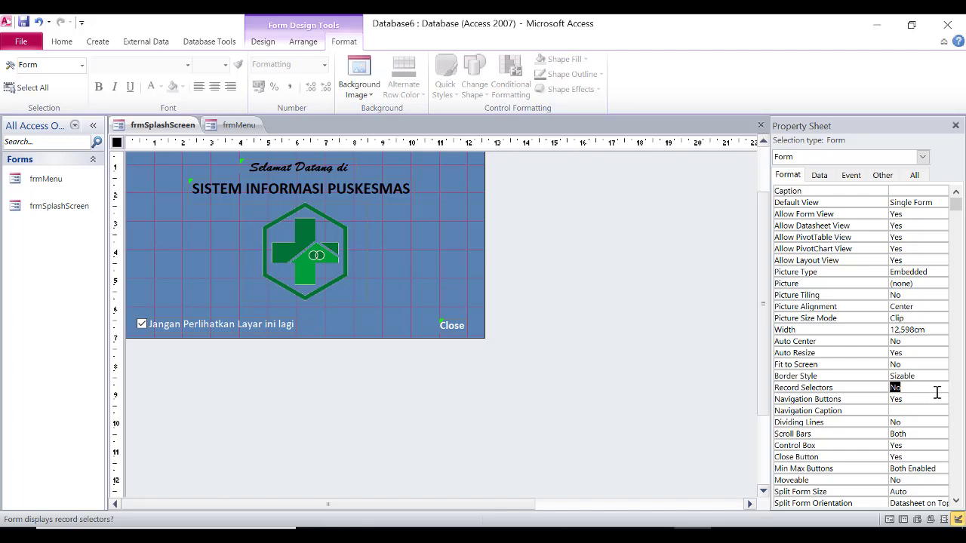
Set the frmSplashScreen form's Navigation Buttons property to No and its Scroll Bars property to Neither.
left_click(942, 399)
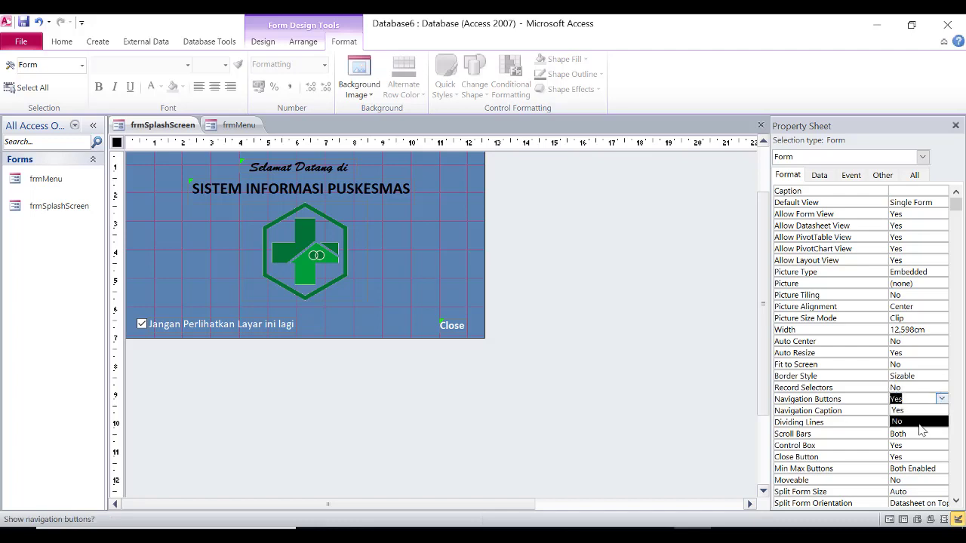
left_click(919, 423)
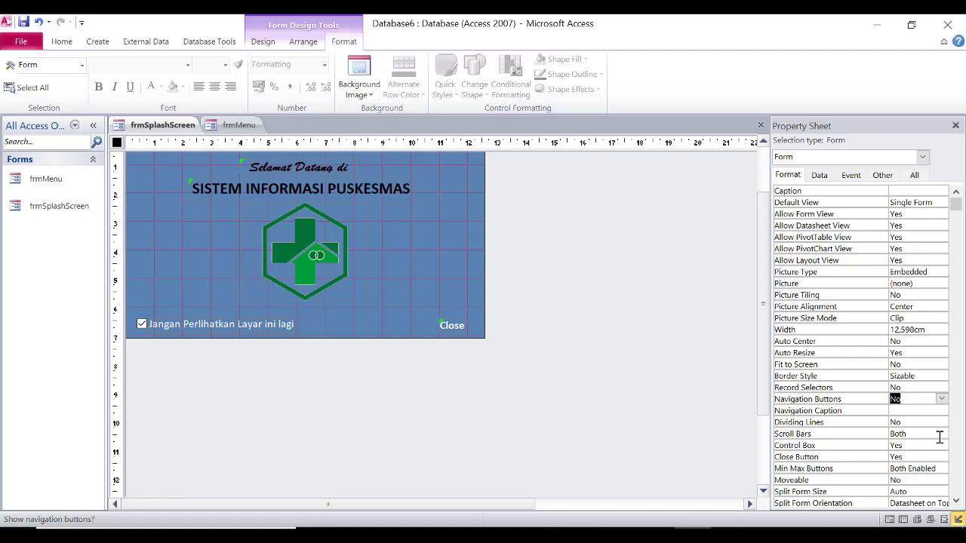
left_click(940, 437)
left_click(929, 447)
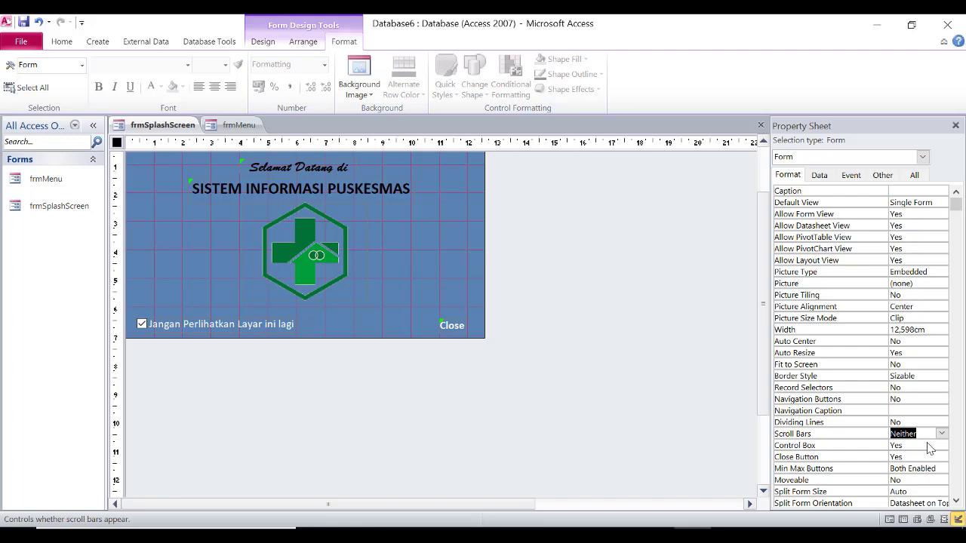
Set the Control Box and Close Button properties of the frmSplashScreen form to No.
left_click(932, 445)
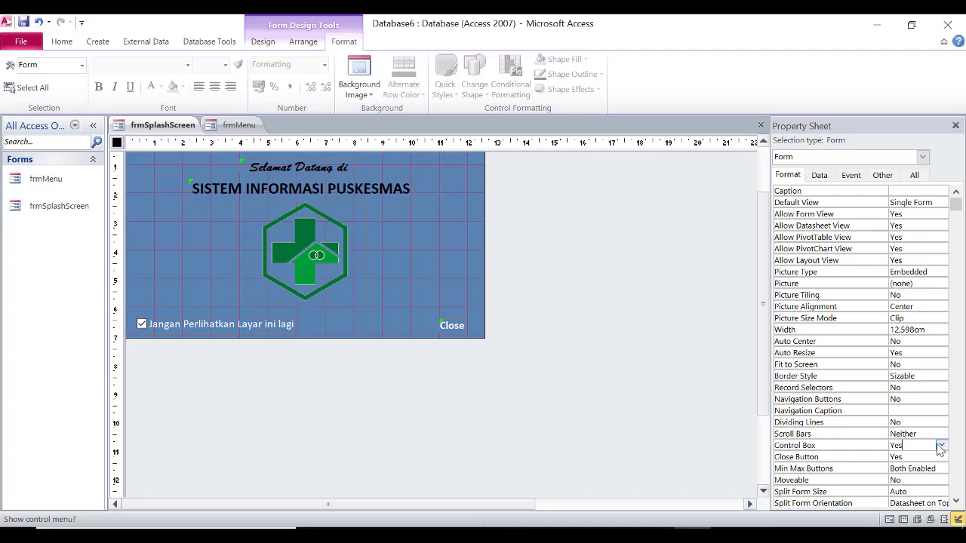
left_click(941, 446)
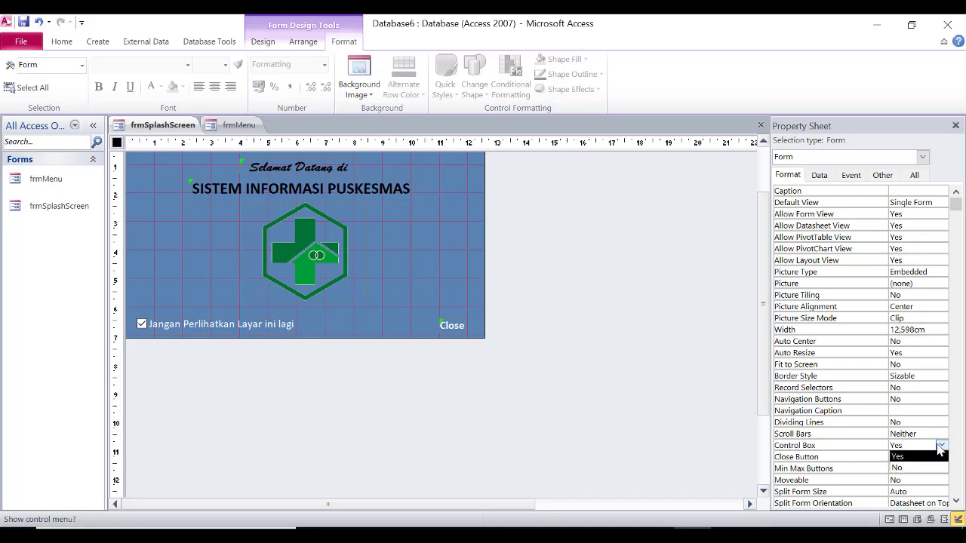
left_click(899, 469)
left_click(942, 457)
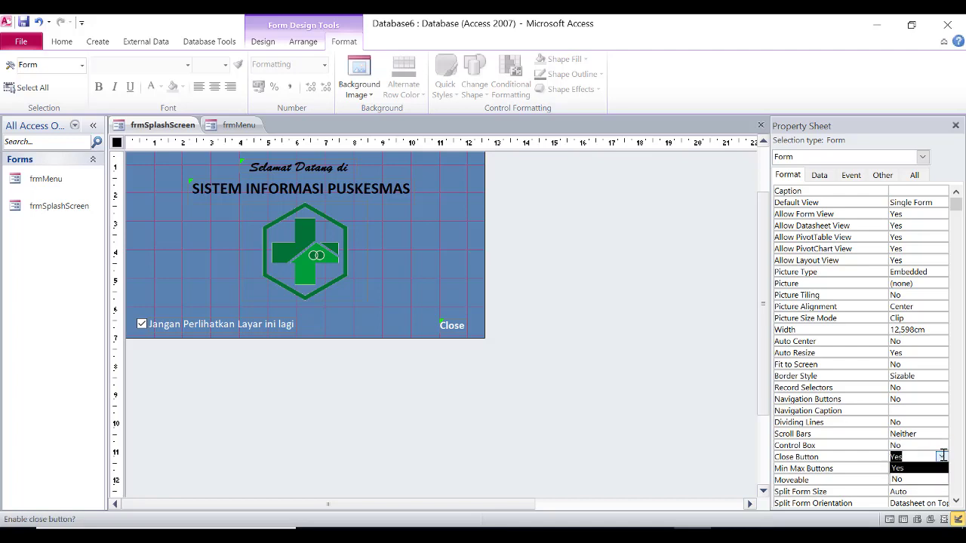
left_click(912, 481)
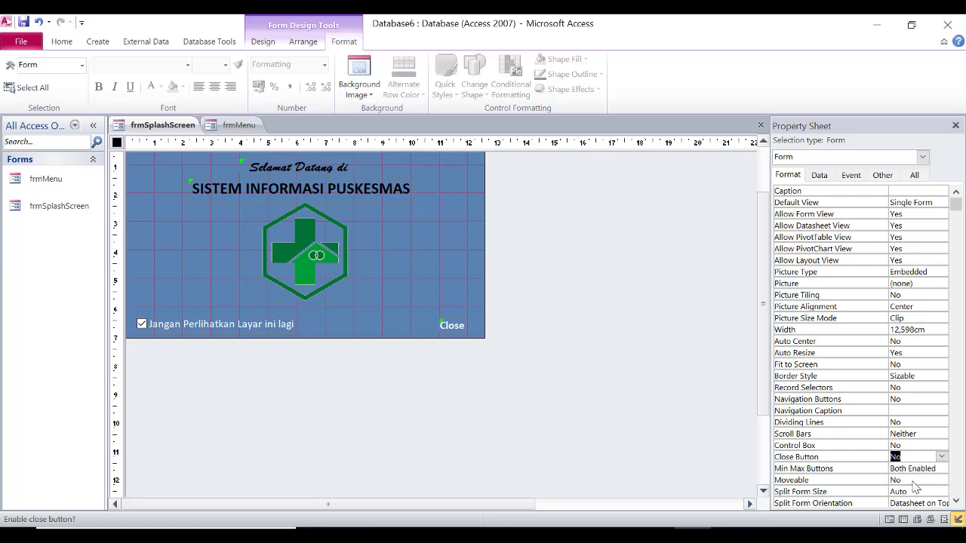
Set the splash screen form's Min Max Buttons property to None and its Pop Up property to Yes.
left_click(942, 468)
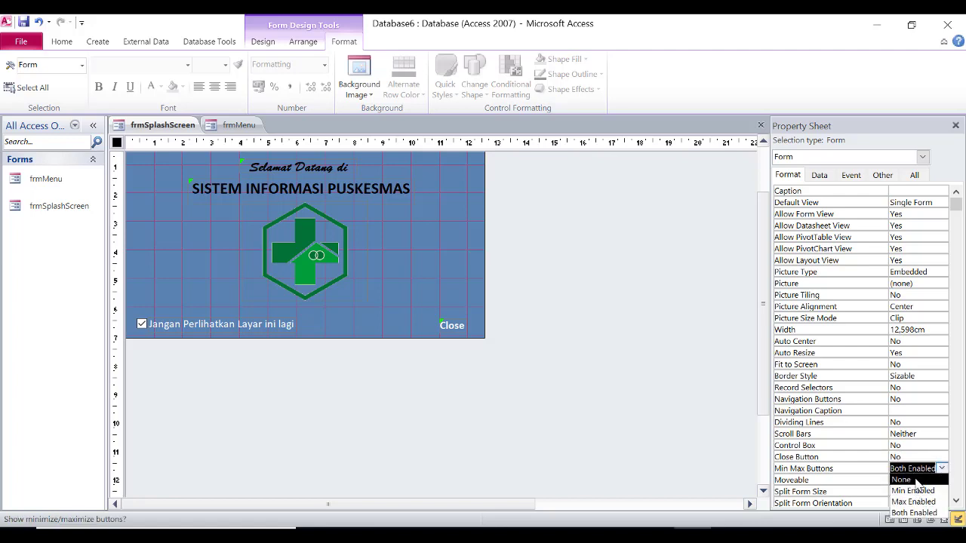
left_click(915, 481)
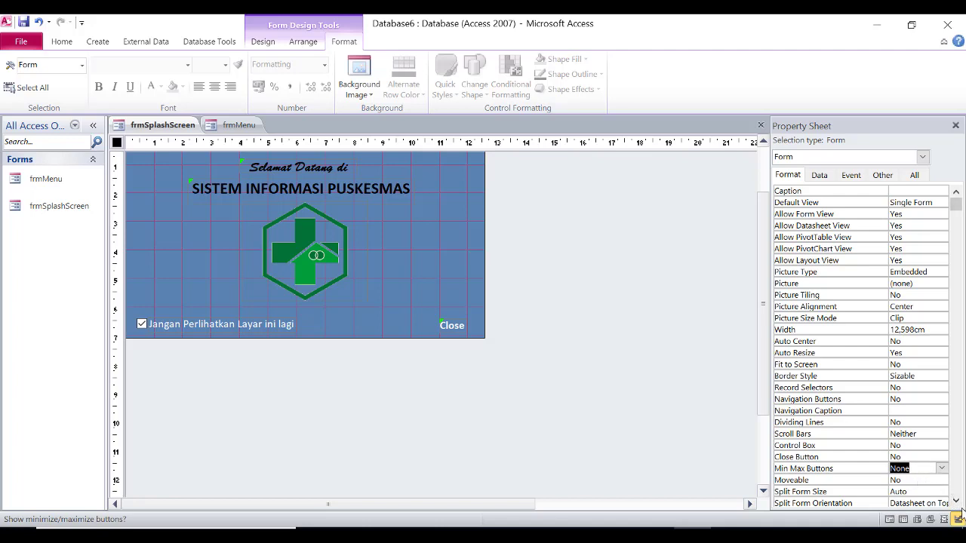
left_click(884, 176)
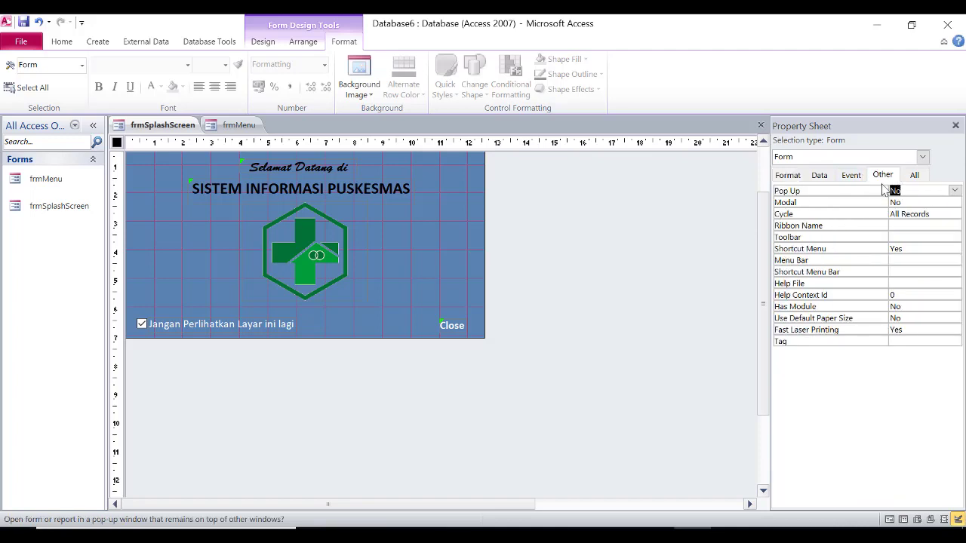
left_click(955, 193)
left_click(926, 203)
Preview the frmSplashScreen form in Form View and return it to Design View.
right_click(158, 125)
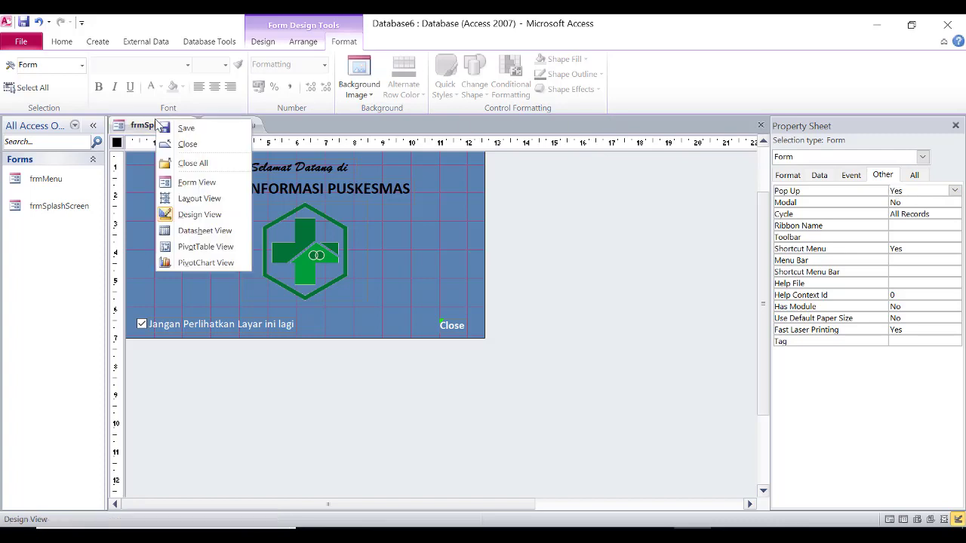
left_click(189, 184)
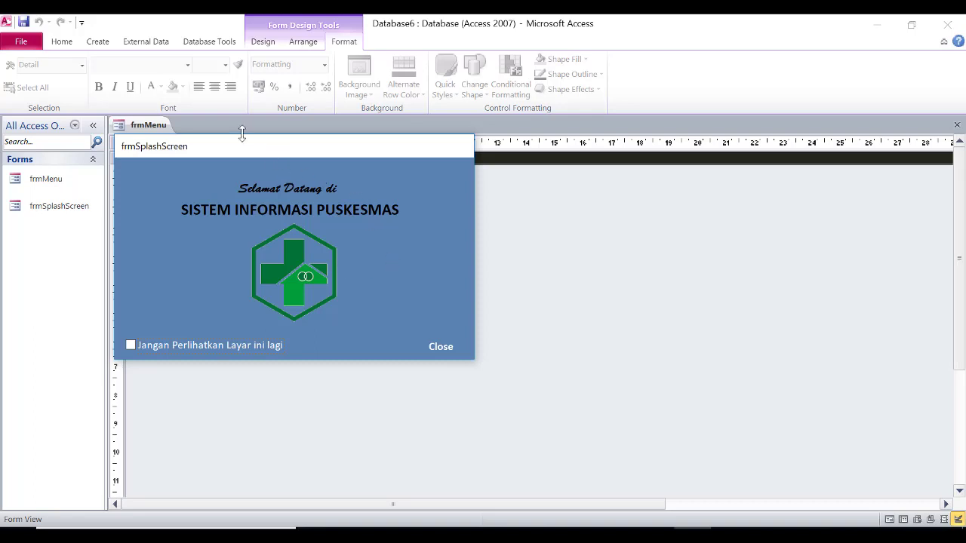
left_click(136, 126)
right_click(136, 125)
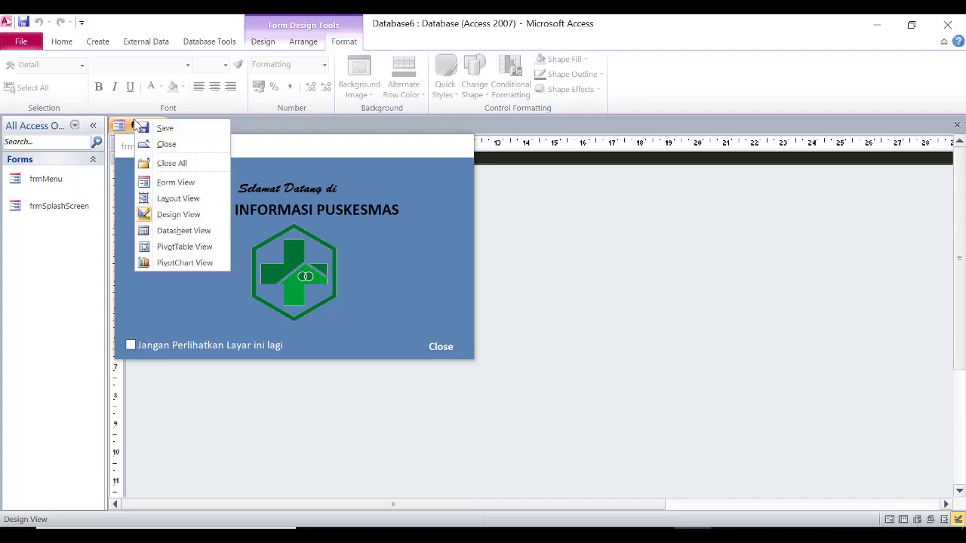
left_click(178, 215)
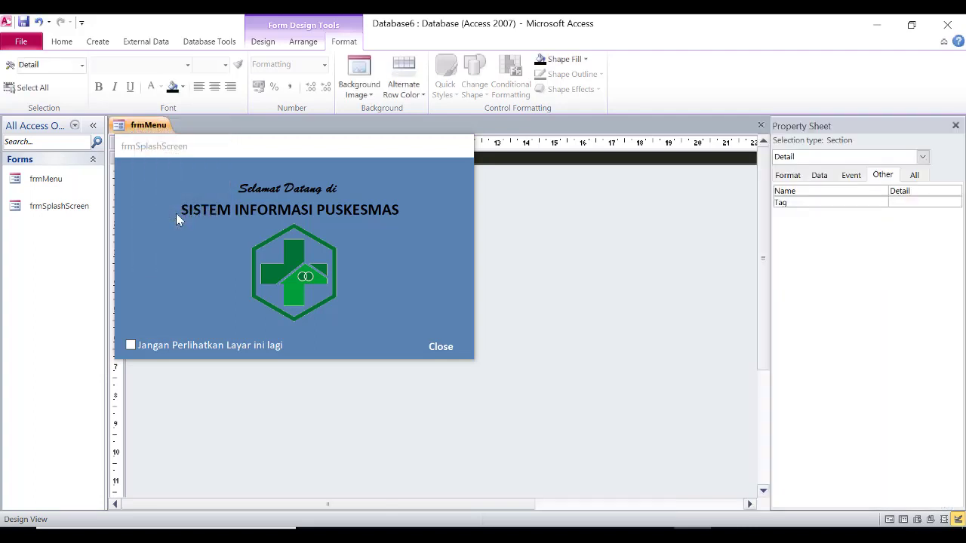
right_click(140, 126)
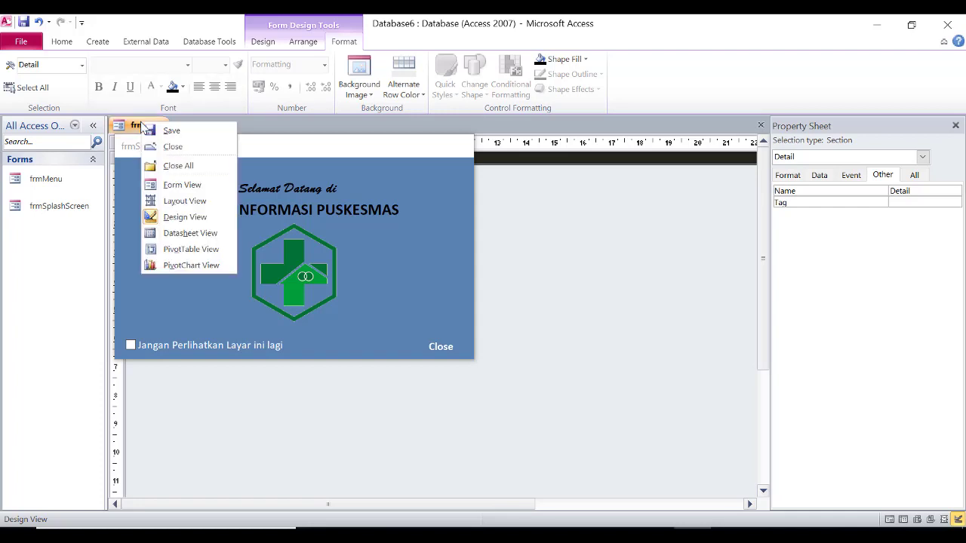
left_click(169, 217)
left_click(75, 204)
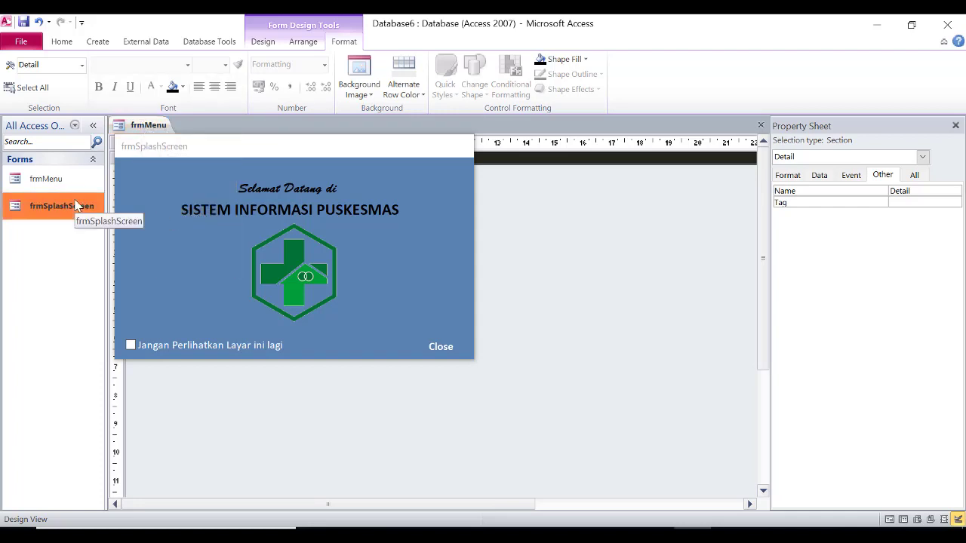
right_click(77, 205)
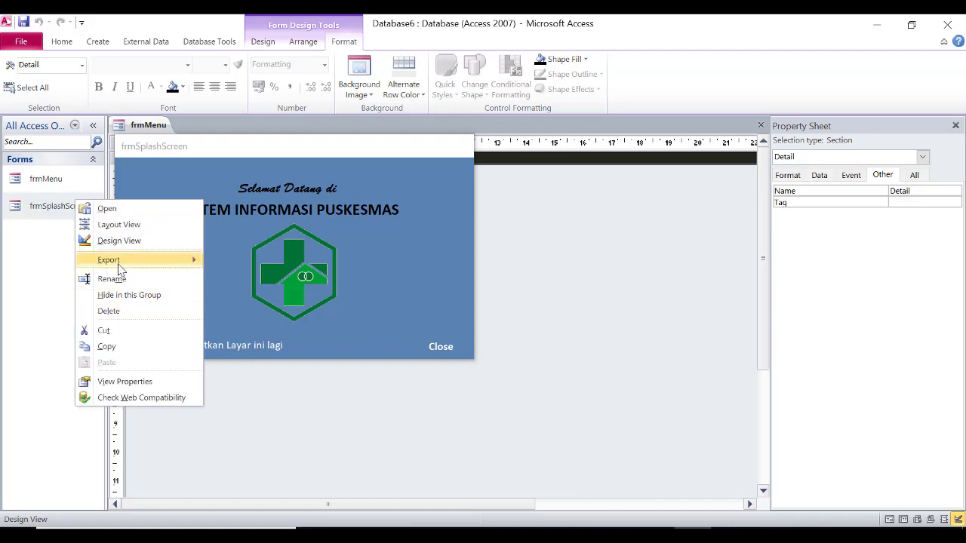
left_click(119, 242)
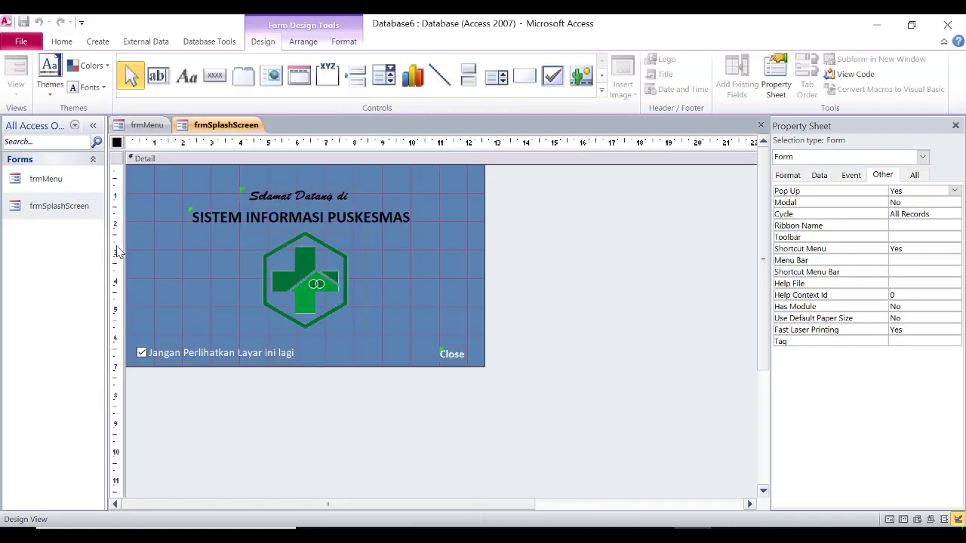
Set the Pop Up property of the frmMenu form to Yes.
left_click(157, 129)
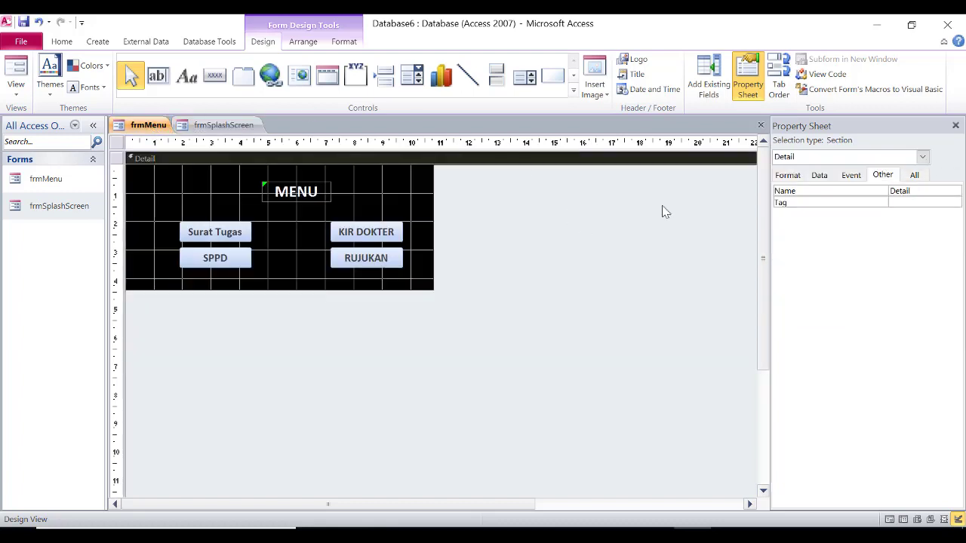
left_click(809, 156)
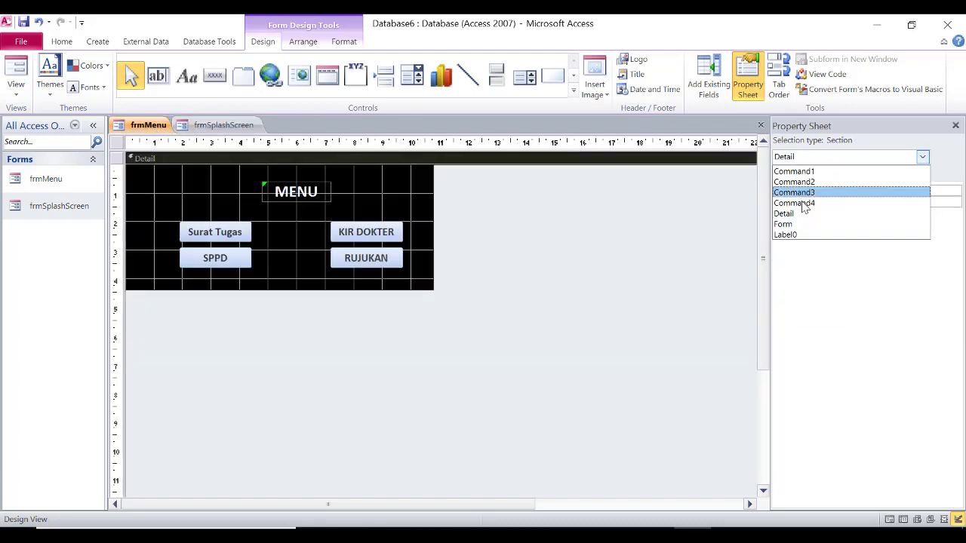
left_click(804, 225)
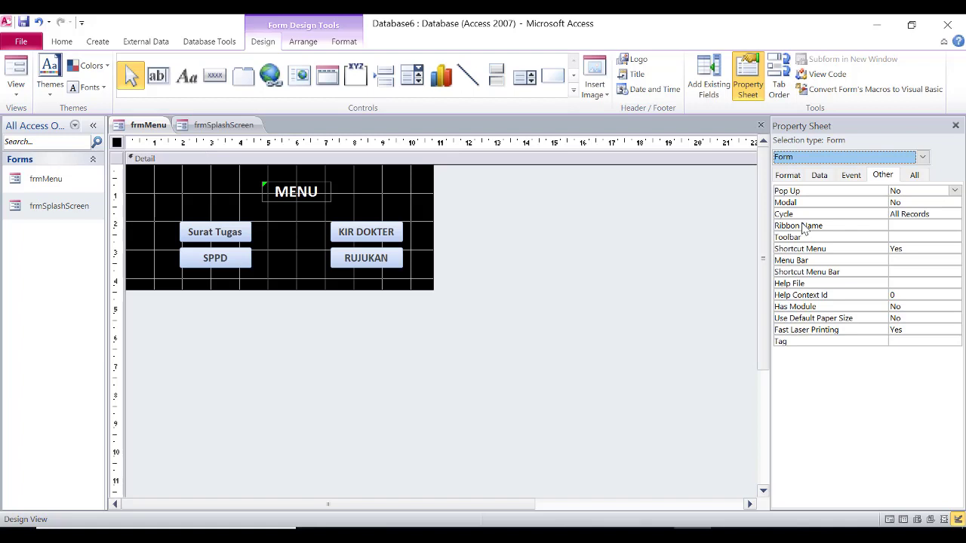
left_click(955, 191)
left_click(927, 202)
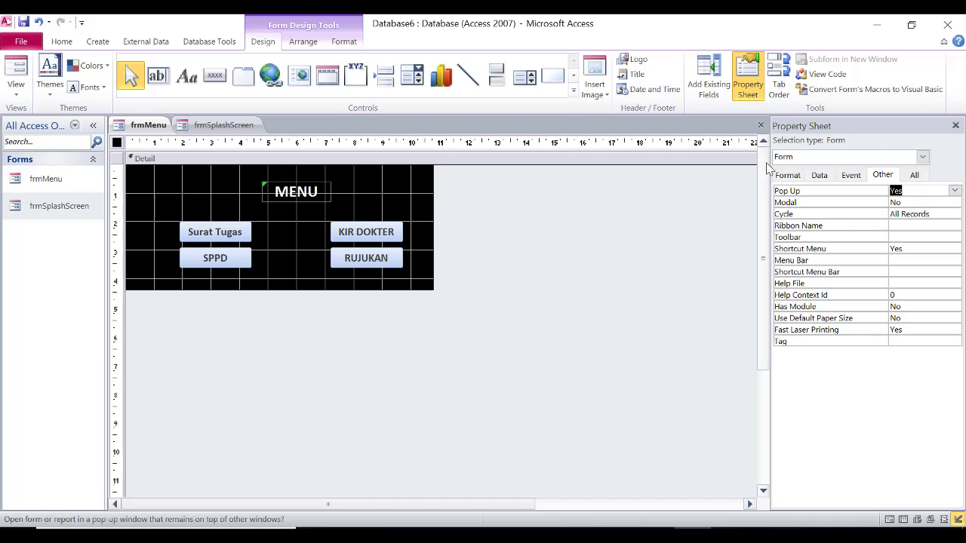
Set the Fit to Screen and Record Selectors properties of the frmMenu form to No.
left_click(787, 175)
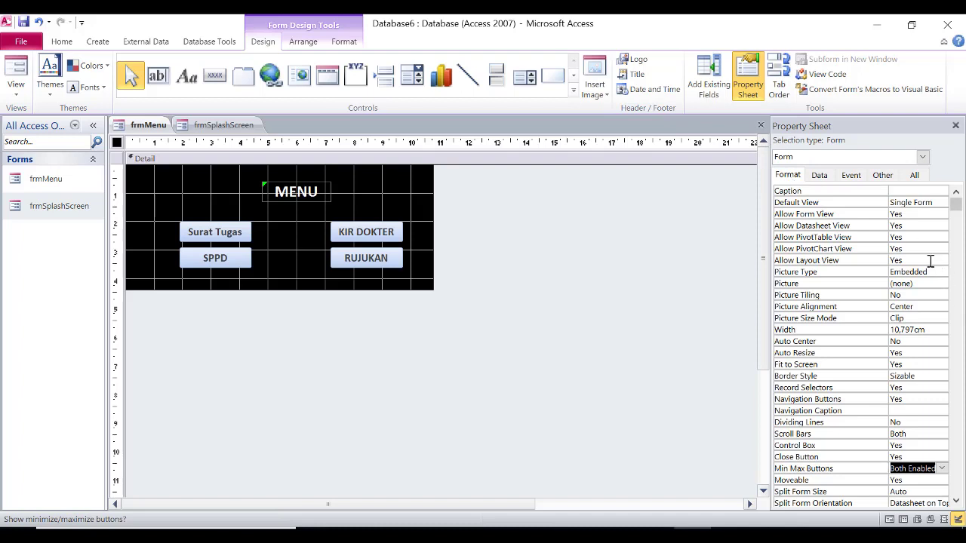
left_click(941, 364)
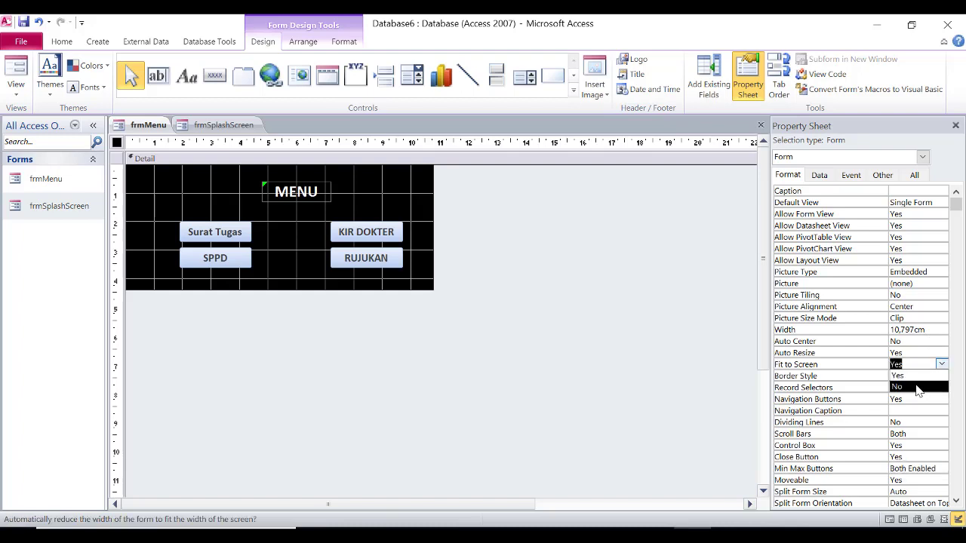
left_click(917, 387)
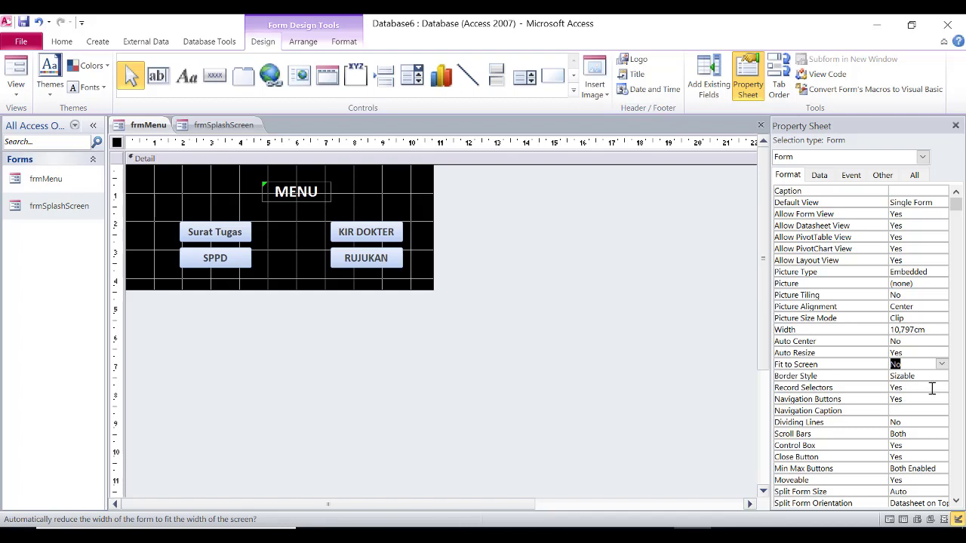
left_click(931, 388)
left_click(942, 388)
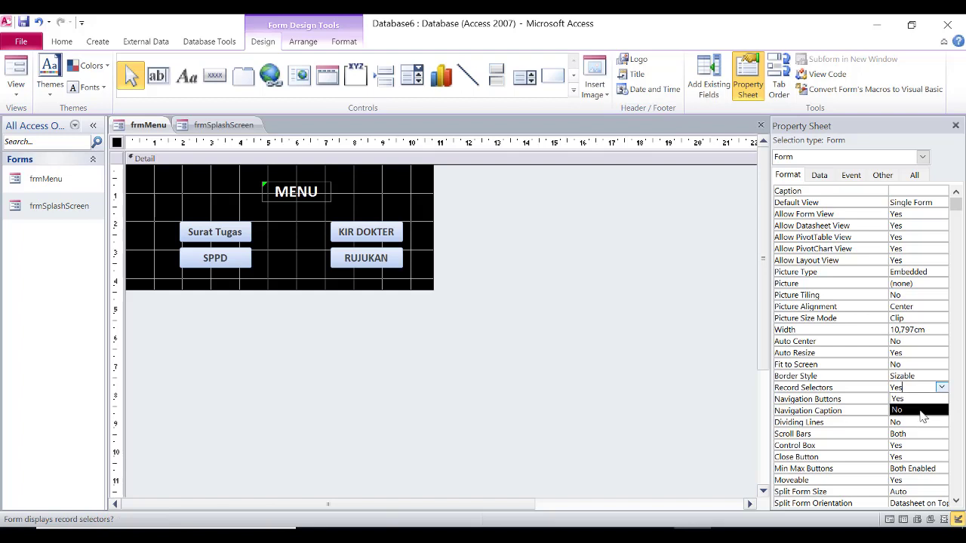
left_click(922, 415)
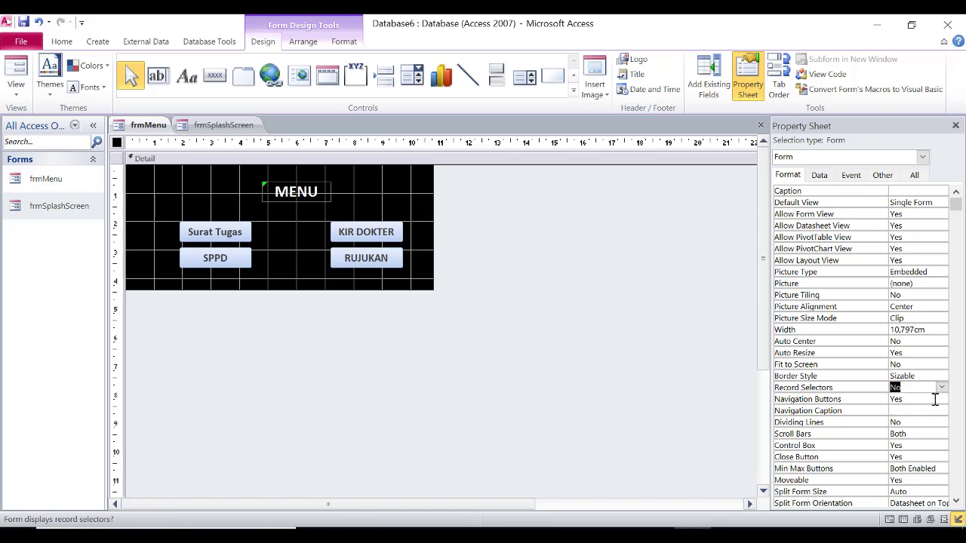
Set the frmMenu form's Navigation Buttons property to No and its Scroll Bars property to Neither.
left_click(934, 400)
left_click(941, 399)
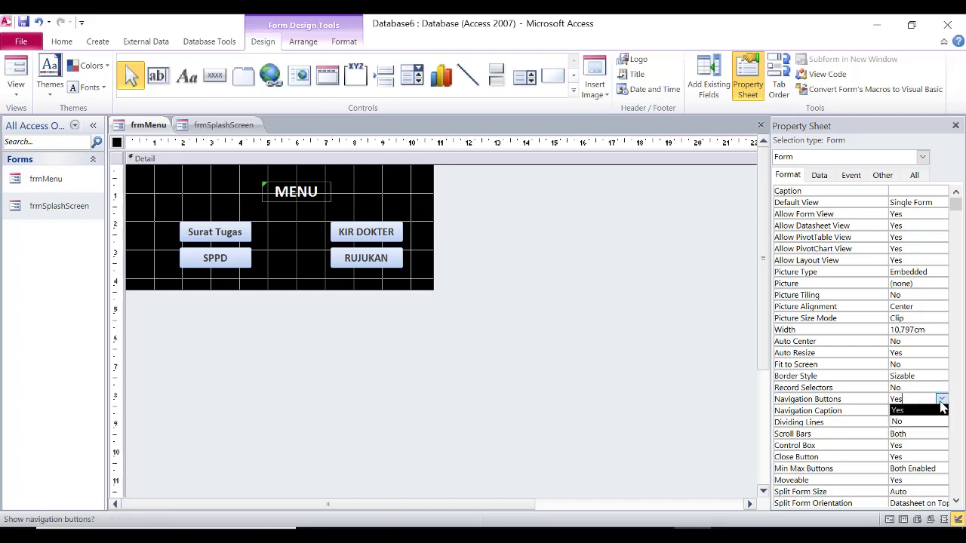
left_click(906, 424)
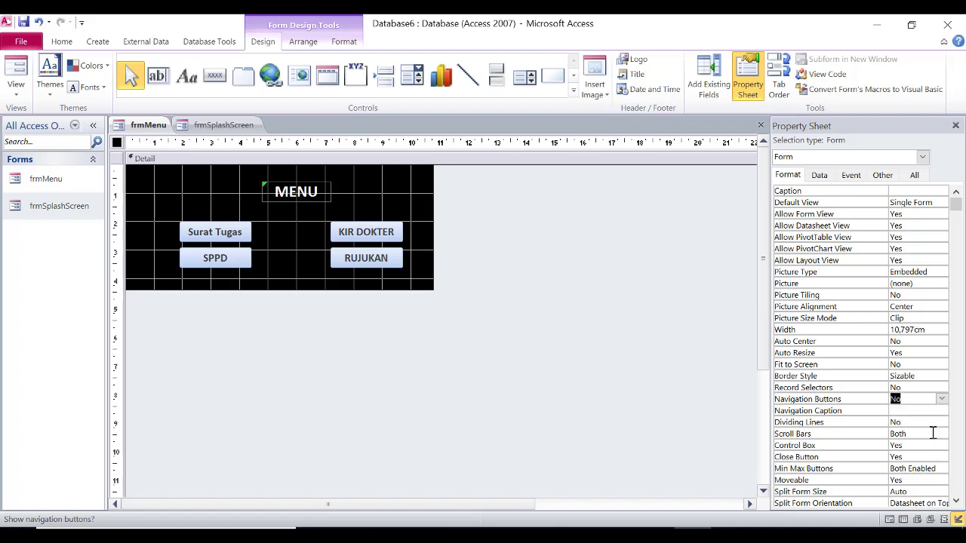
left_click(933, 433)
left_click(942, 434)
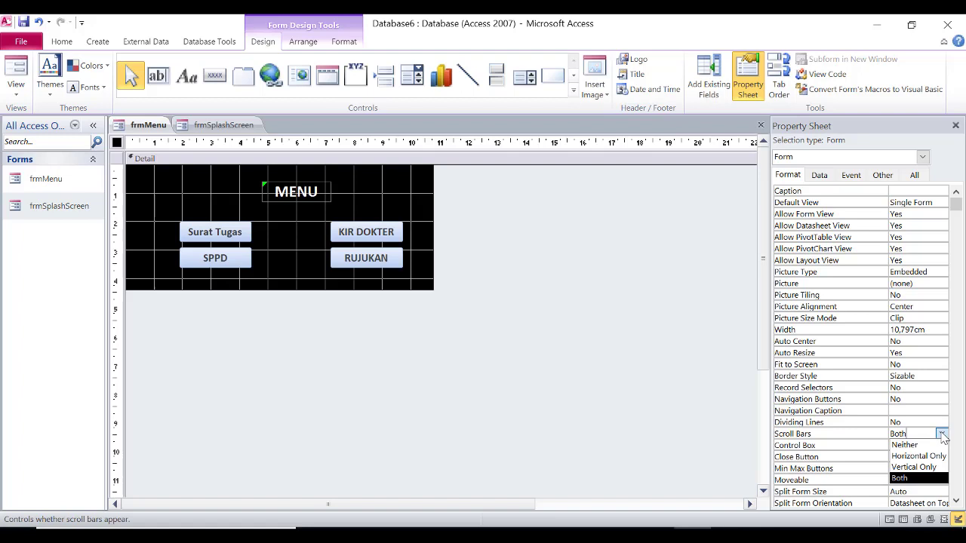
left_click(900, 445)
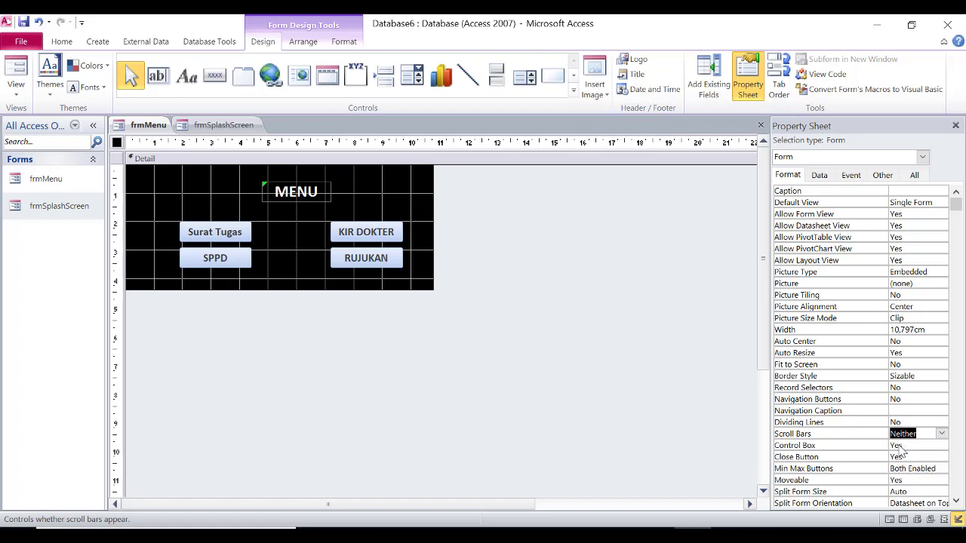
Set the frmMenu form's Control Box and Close Button properties to No and its Min Max Buttons property to None.
left_click(913, 445)
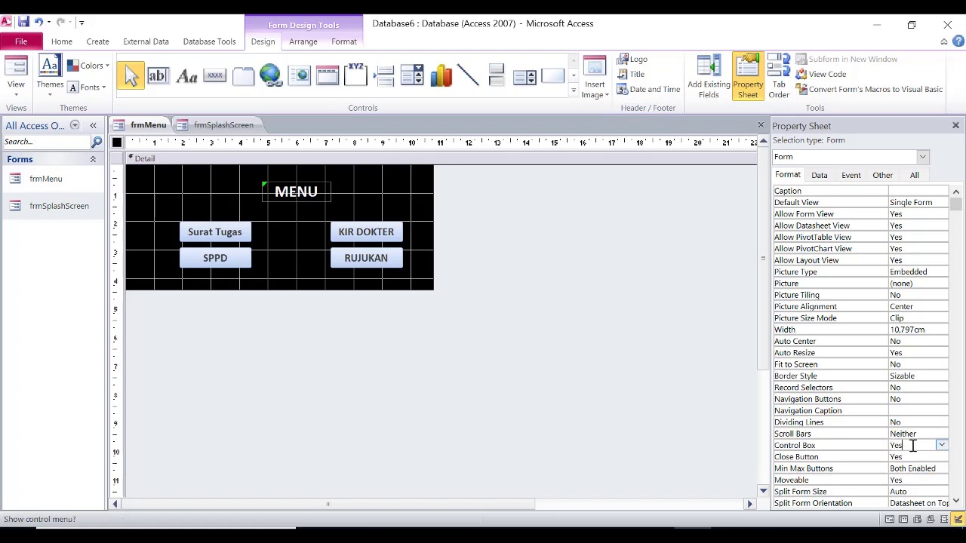
left_click(942, 445)
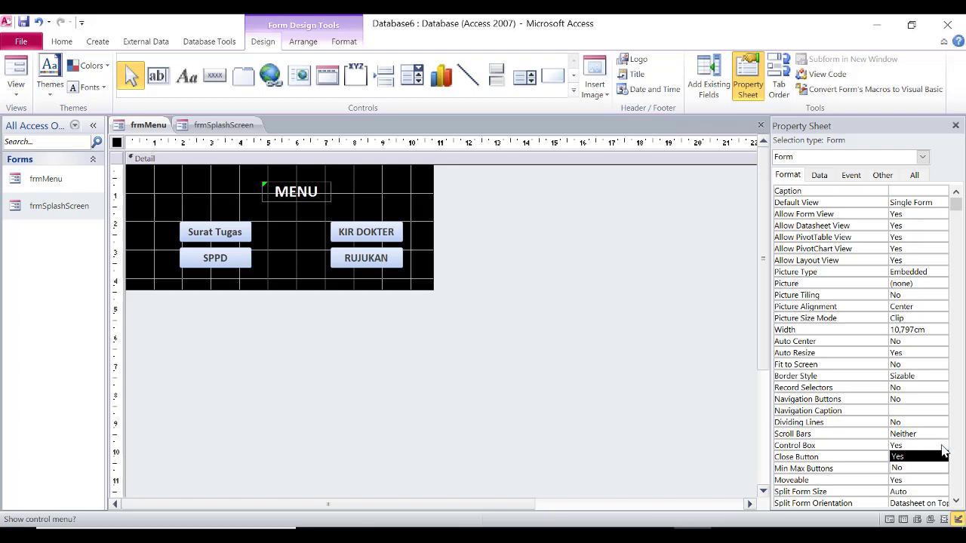
left_click(915, 472)
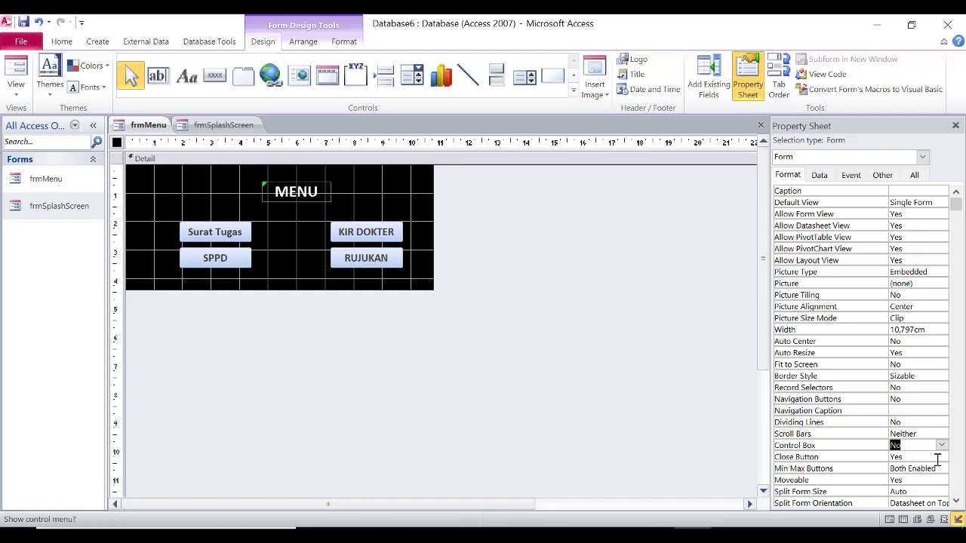
left_click(937, 457)
left_click(941, 458)
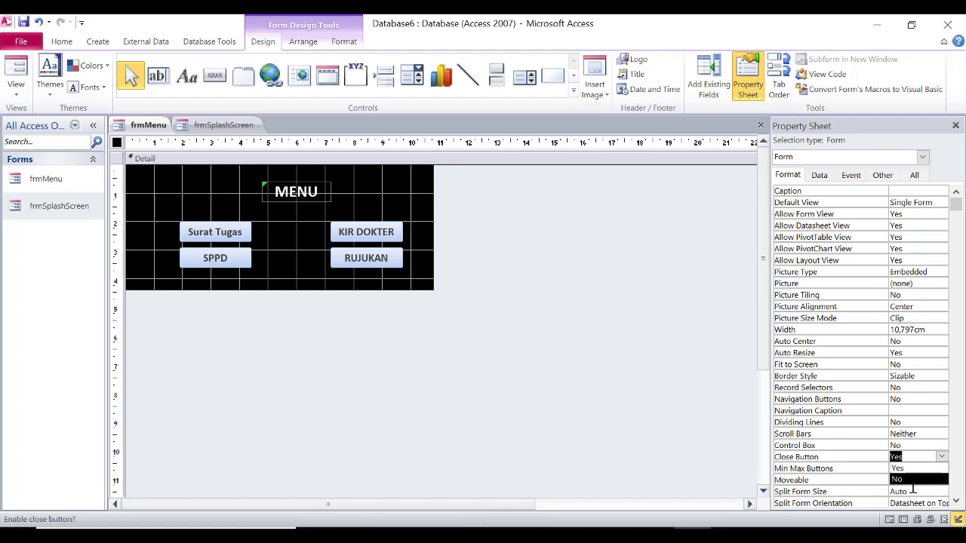
left_click(914, 483)
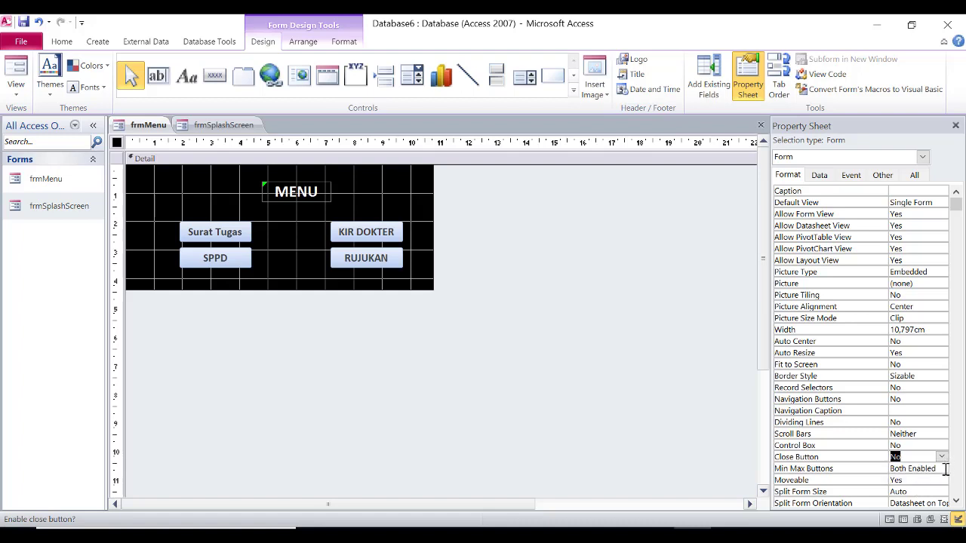
left_click(942, 469)
left_click(930, 481)
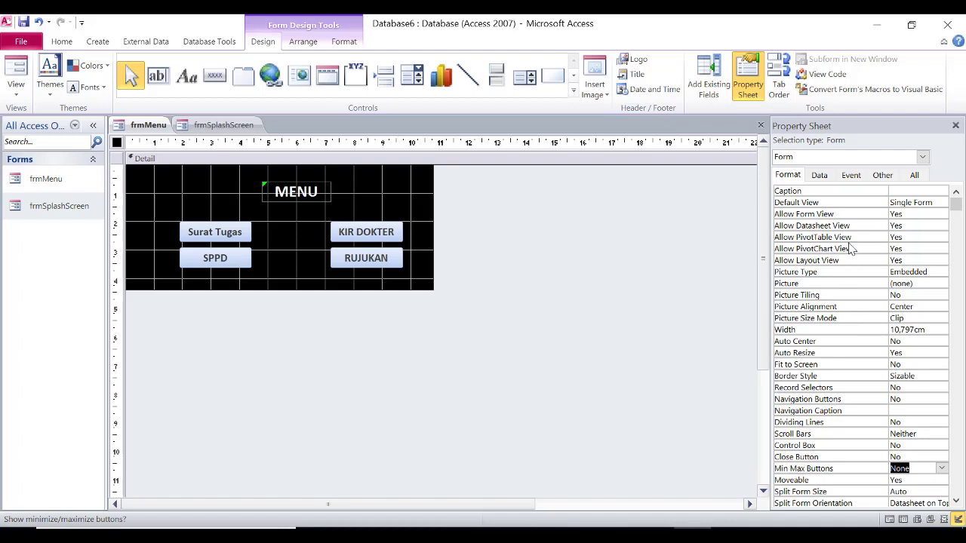
Preview the frmMenu form in Form View and return it to Design View.
right_click(147, 123)
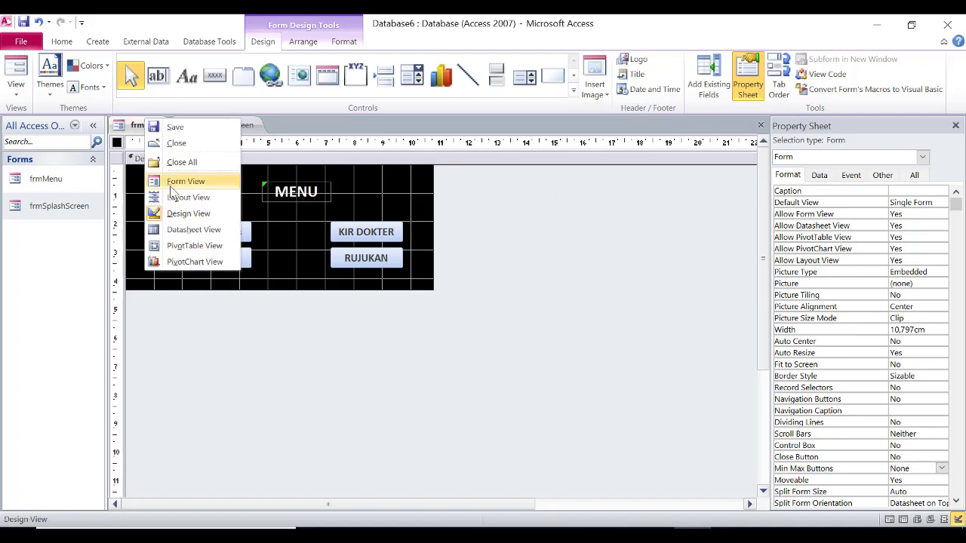
left_click(171, 184)
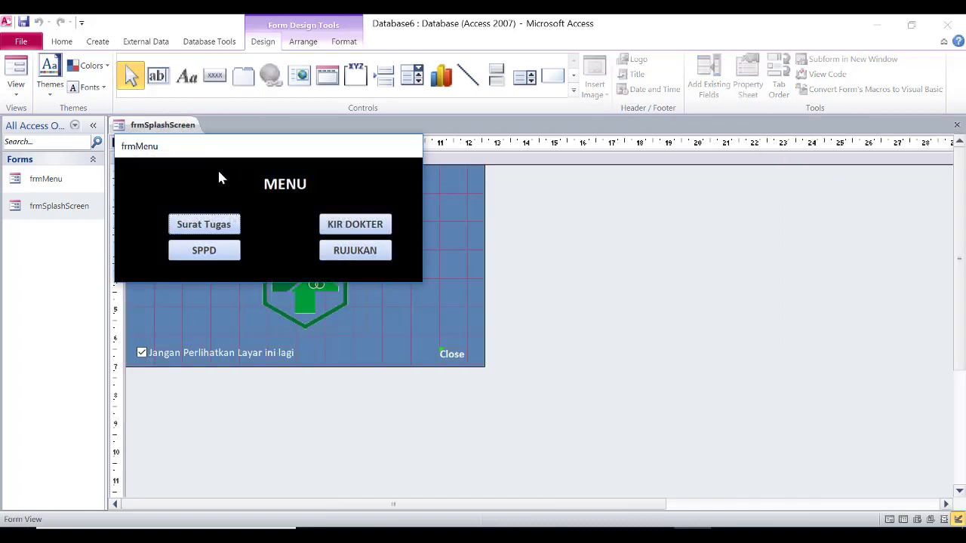
right_click(166, 133)
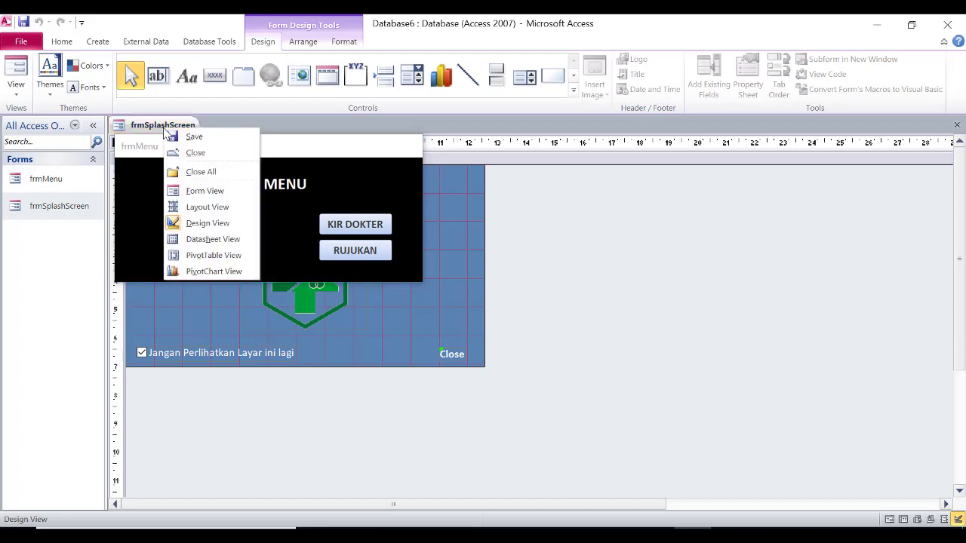
left_click(206, 223)
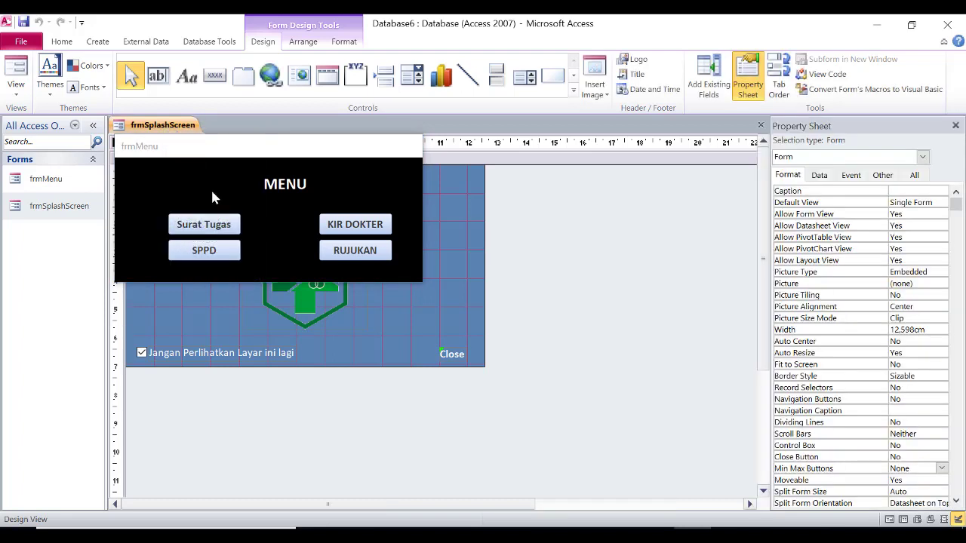
right_click(65, 181)
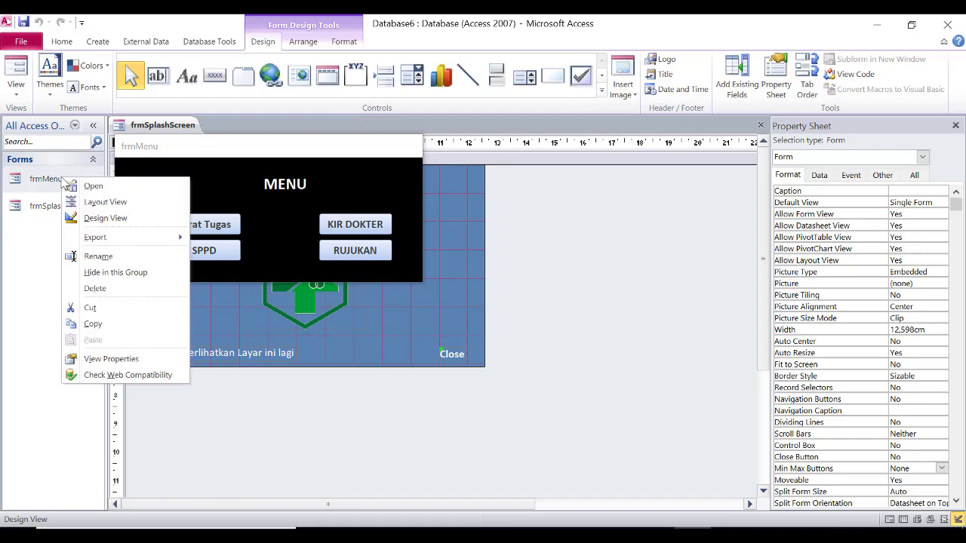
left_click(98, 218)
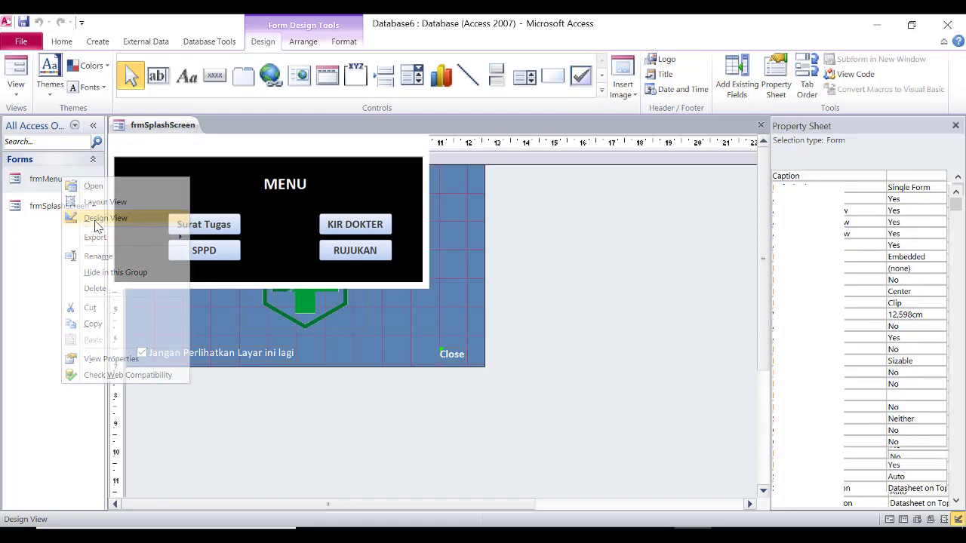
Create an On Click event procedure for the Close label of frmSplashScreen with the Code Builder.
left_click(180, 129)
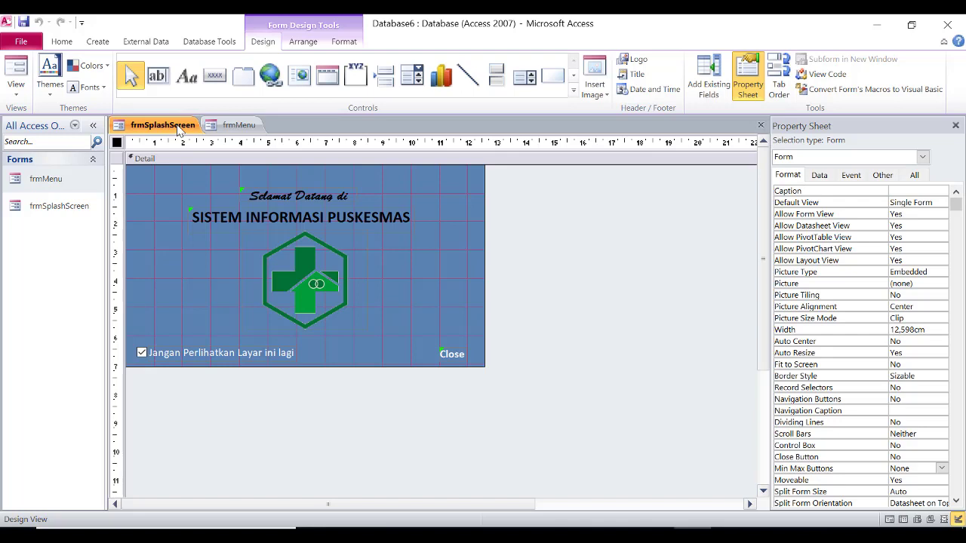
left_click(453, 359)
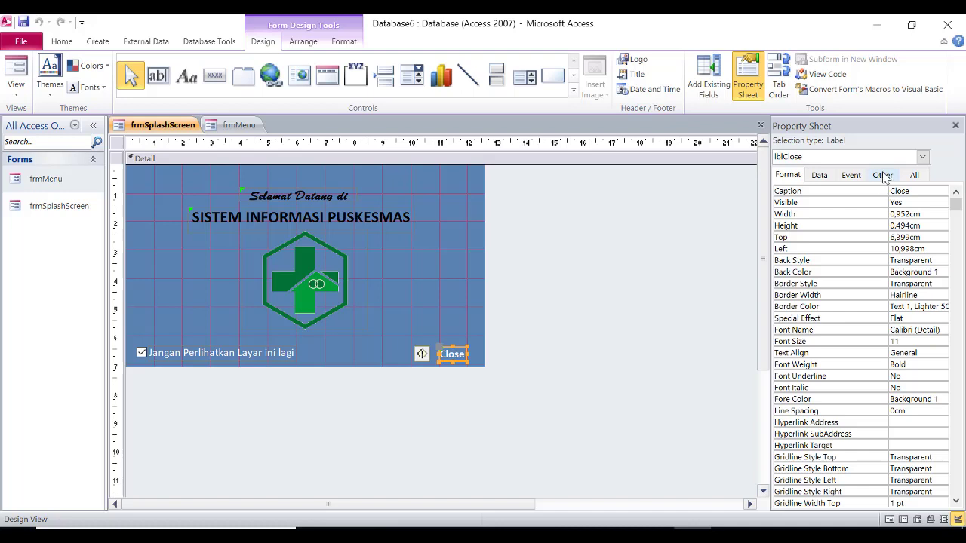
left_click(820, 177)
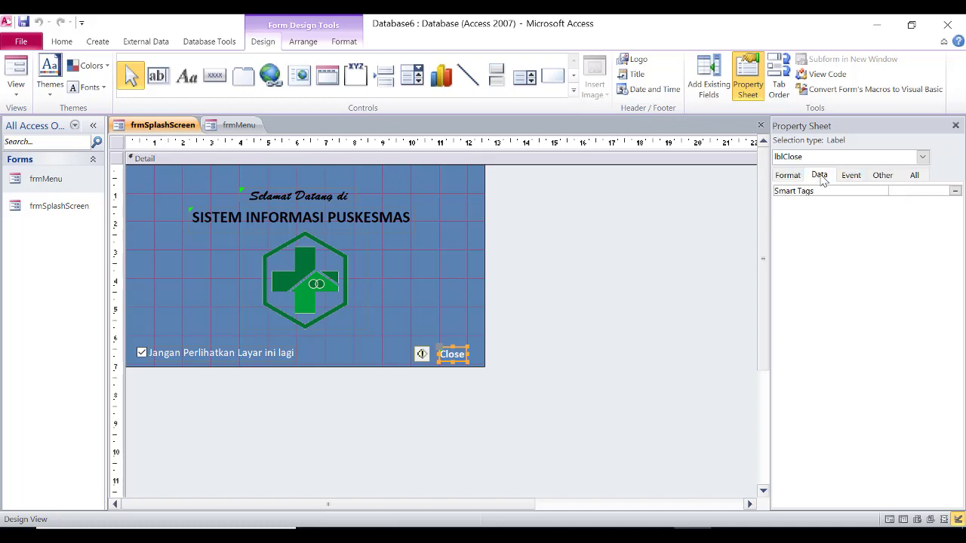
left_click(853, 178)
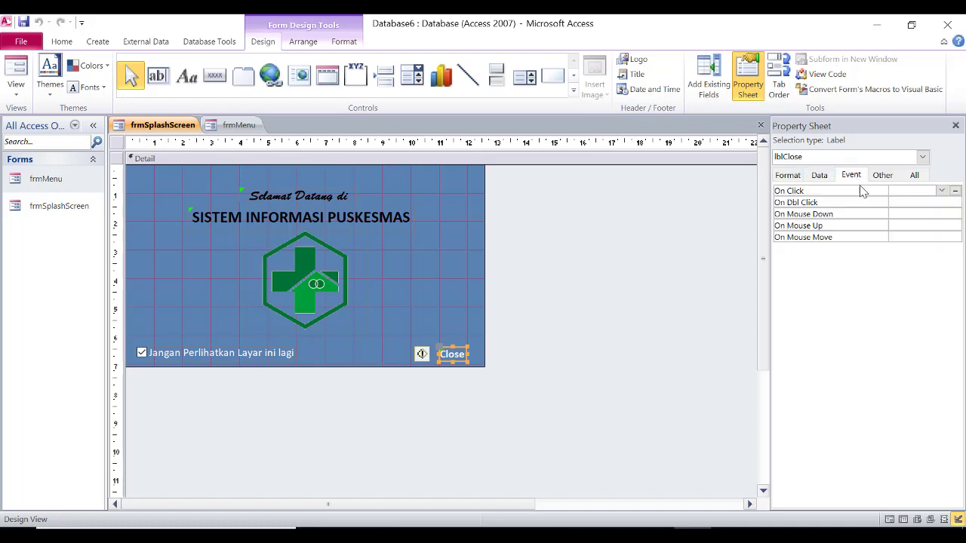
left_click(941, 193)
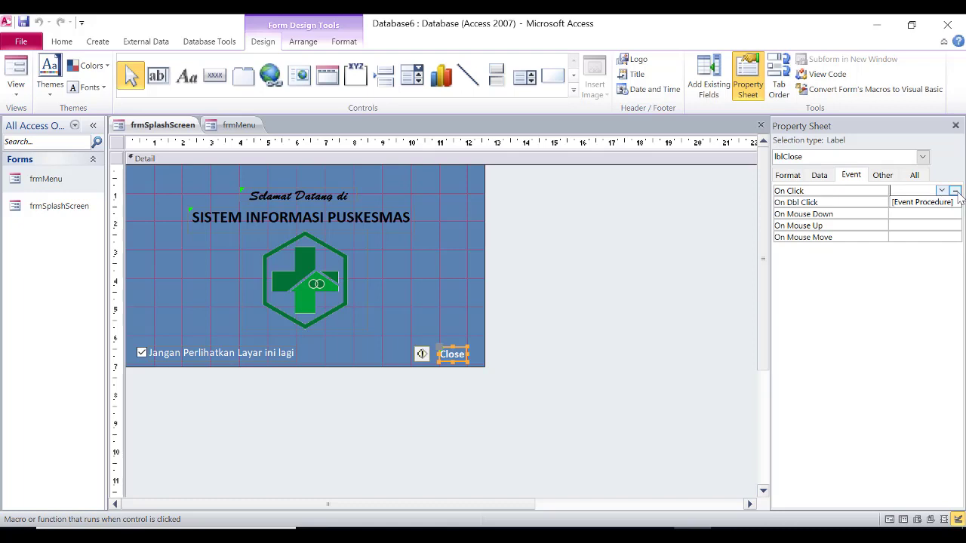
left_click(955, 192)
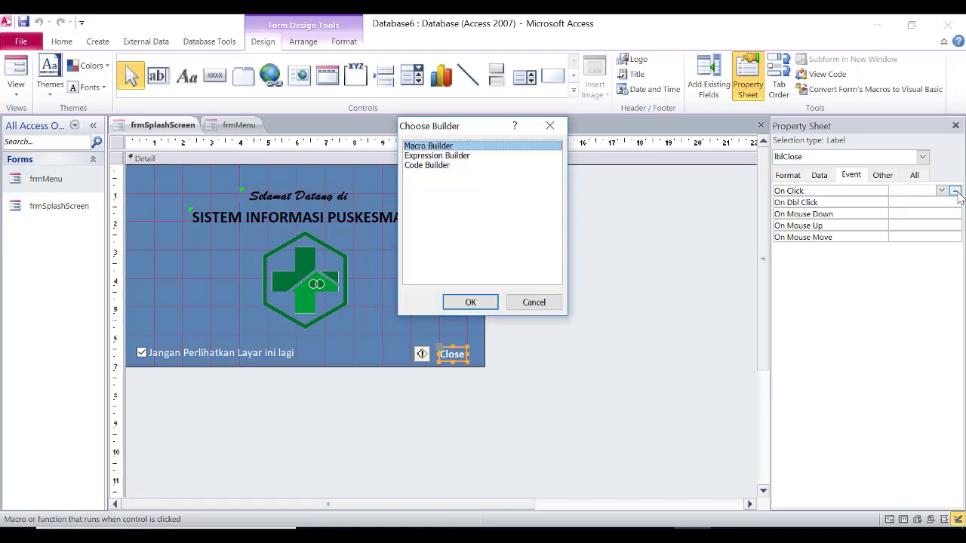
left_click(443, 167)
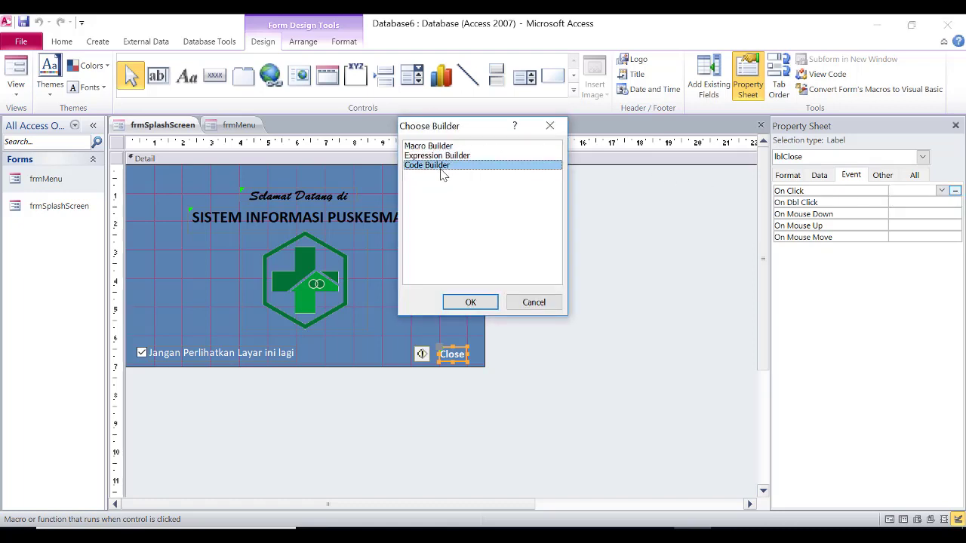
left_click(469, 303)
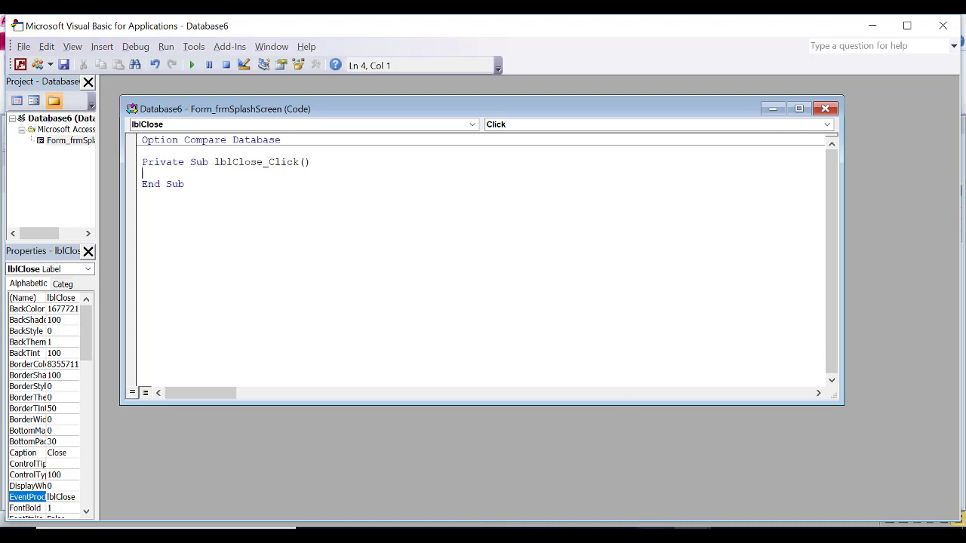
Switch to ScriptSplashScreen.txt in Notepad and copy the lblClose_Click code from the On Error line through End Sub.
left_click(651, 524)
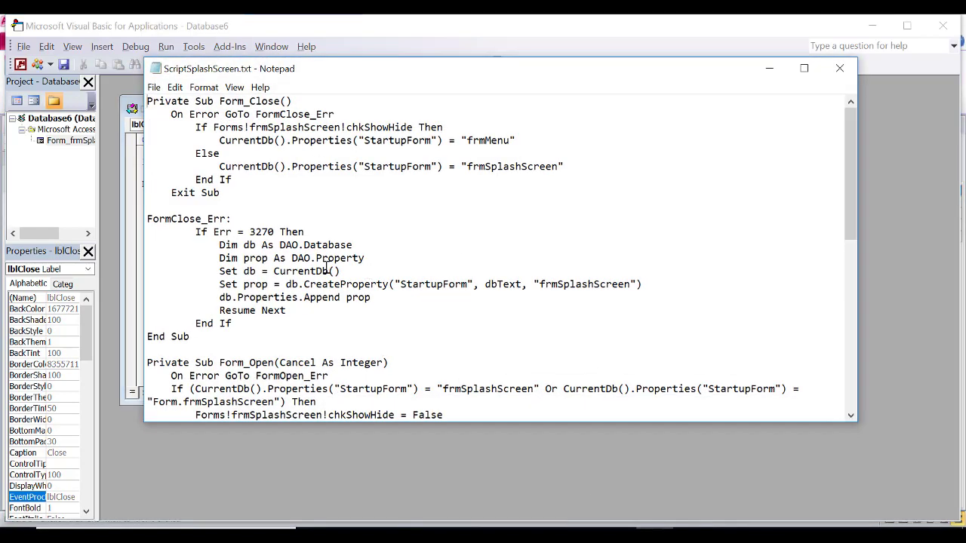
scroll(326, 270, "down", 9)
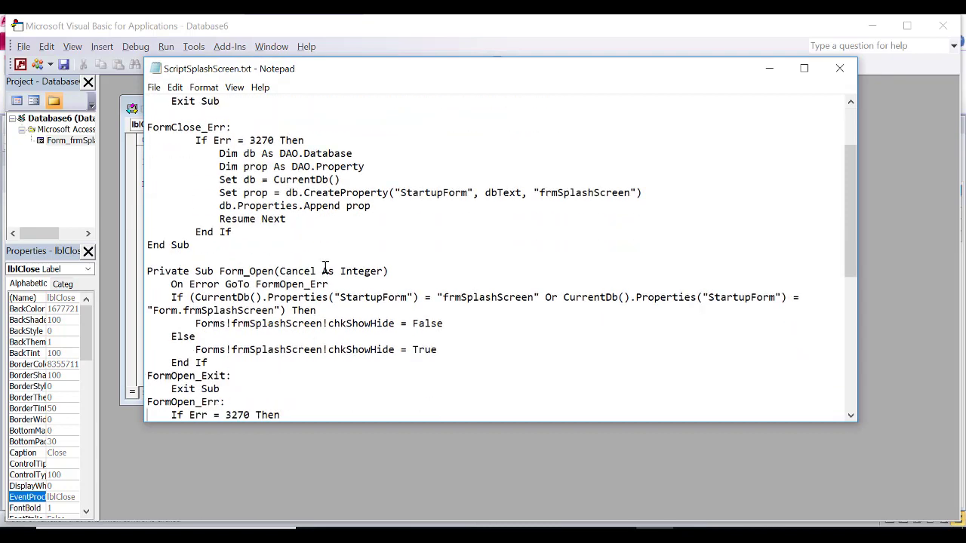
scroll(326, 270, "down", 1)
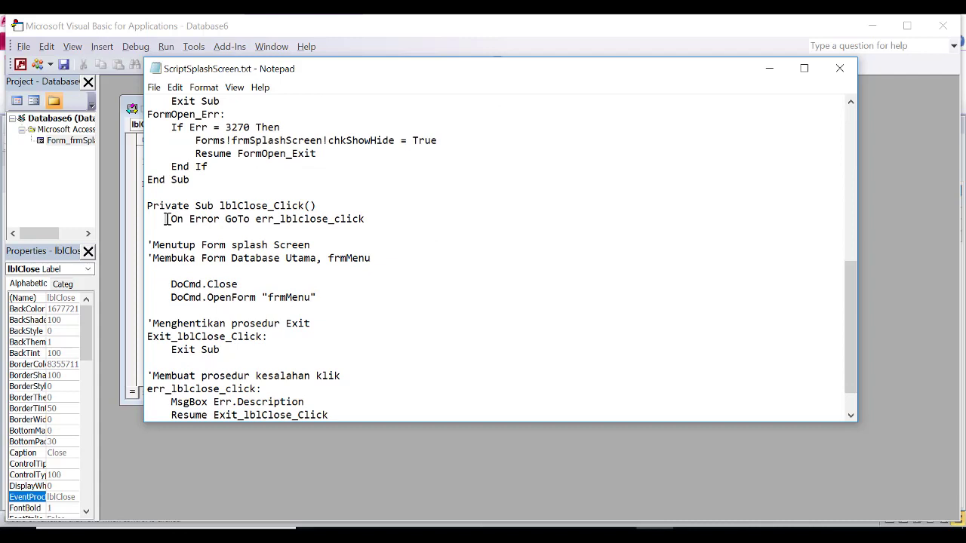
key("shift+Down")
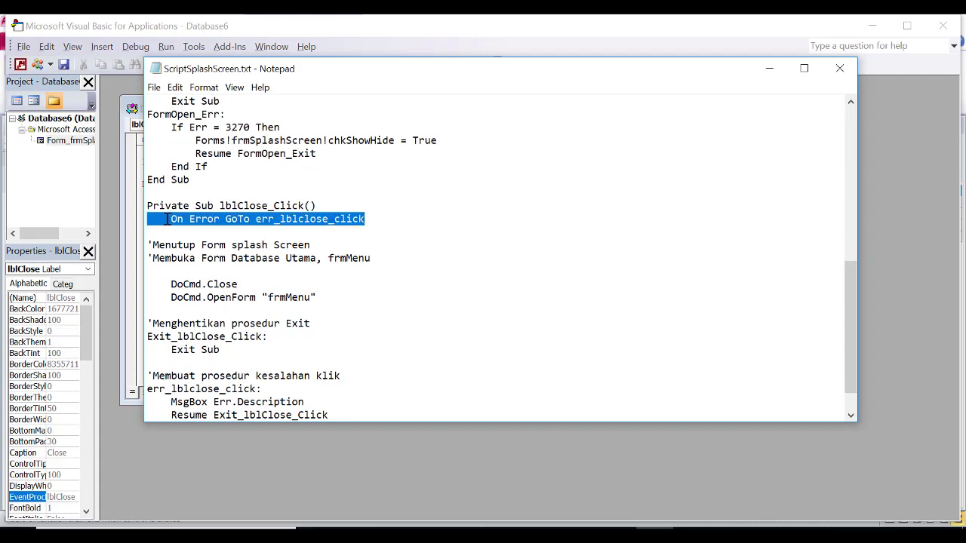
key("shift+Down")
key("shift+Down")
key("shift+Down")
key("shift+Down")
key("shift+Down")
key("shift+Down")
key("shift+Down")
key("shift+Down")
key("shift+Down")
key("shift+Down")
key("shift+Down")
key("shift+Down")
key("shift+Down")
key("shift+Down")
key("shift+Down")
key("shift+Down")
key("shift+Down")
key("ctrl+c")
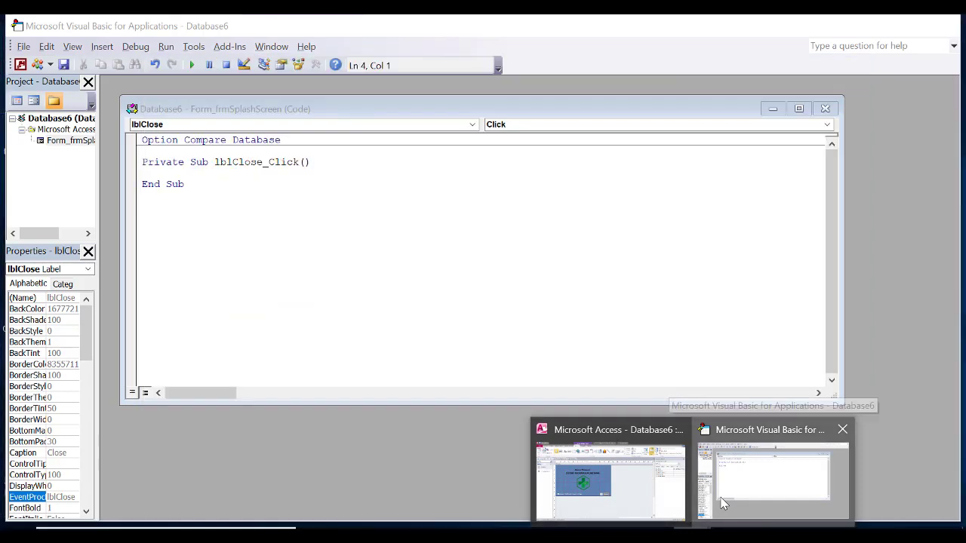
Switch to the Visual Basic editor, paste the copied code into the lblClose_Click procedure and delete the duplicate End Sub line.
left_click(721, 504)
key("ctrl+v")
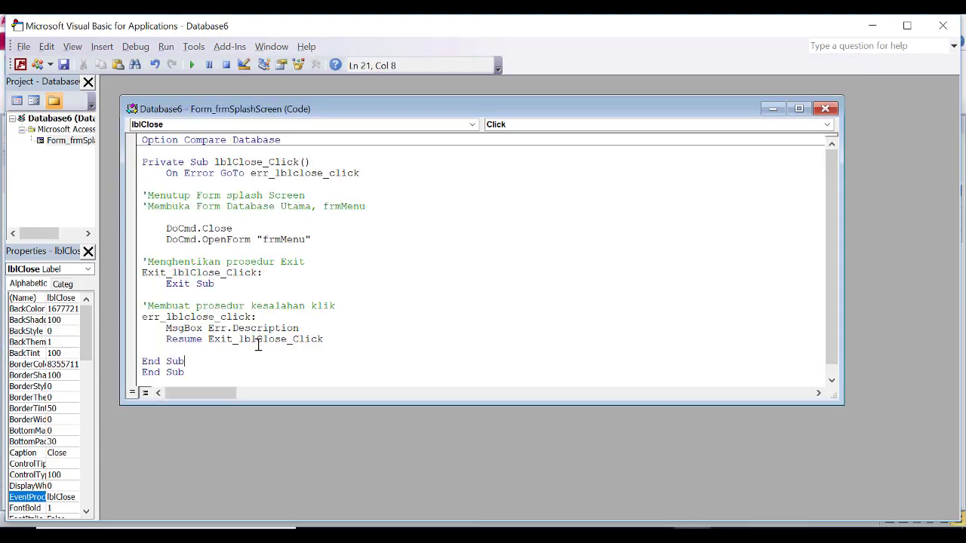
key("ctrl+shift+Left")
key("ctrl+shift+Left")
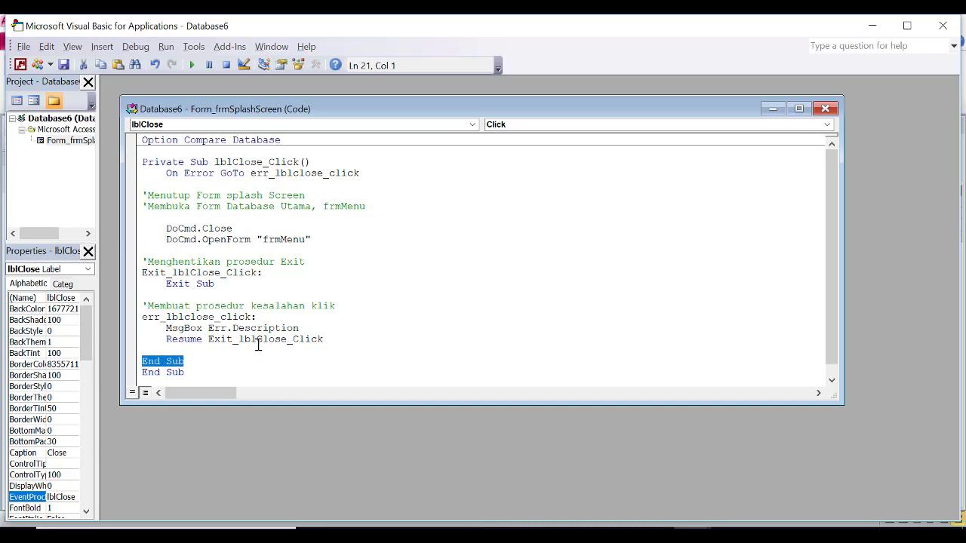
key("Delete")
key("Delete")
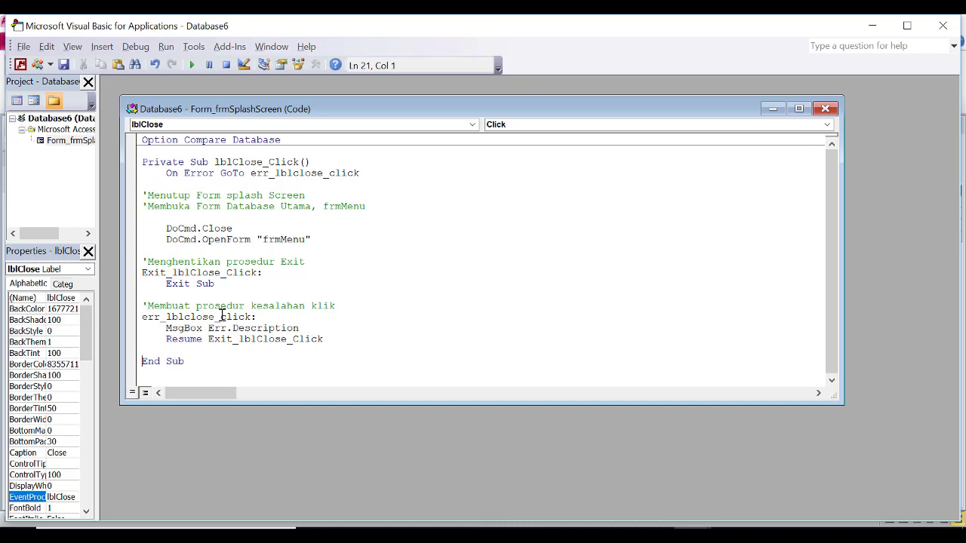
Examine the lblClose_Click procedure line by line, including its comments, the DoCmd statements, the exit label and the error handler.
left_click(205, 173)
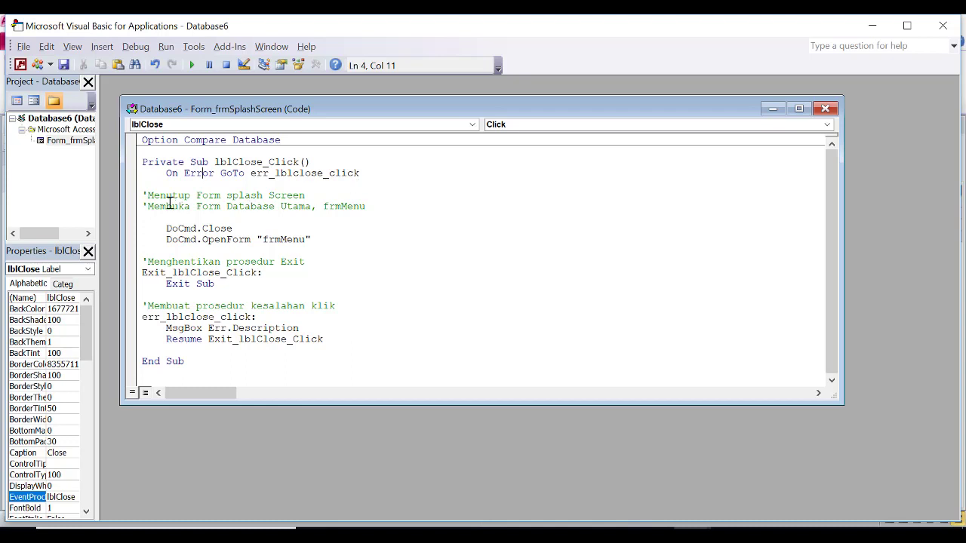
left_click(148, 194)
left_click(149, 194)
key("Right")
key("Right")
key("Right")
key("Right")
key("Right")
key("Right")
key("Right")
key("Right")
key("Right")
key("Right")
key("Right")
key("Right")
key("Right")
key("Right")
key("Right")
key("Right")
key("Right")
key("Right")
key("Right")
key("Right")
key("Down")
key("Right")
key("Right")
key("Down")
key("Down")
key("Left")
key("Left")
key("Left")
key("Left")
key("Left")
key("Right")
key("Right")
key("Down")
key("Left")
key("Left")
key("Left")
key("Right")
key("Right")
key("Right")
key("Right")
key("Right")
key("Right")
key("Down")
key("Down")
key("Down")
key("Left")
key("Left")
key("Left")
key("Down")
key("Down")
key("Up")
key("Up")
key("Up")
key("Up")
key("Up")
key("Up")
key("Up")
key("Up")
key("Down")
key("Down")
key("Down")
key("Down")
key("Down")
key("Down")
key("Down")
key("Down")
key("Down")
key("Down")
key("Down")
key("Up")
key("Down")
key("Left")
key("Left")
key("Left")
key("Right")
key("Right")
key("Down")
key("Left")
key("Left")
key("Left")
key("Left")
Close the Visual Basic editor and save the changes to the frmMenu and frmSplashScreen forms.
left_click(826, 109)
left_click(945, 30)
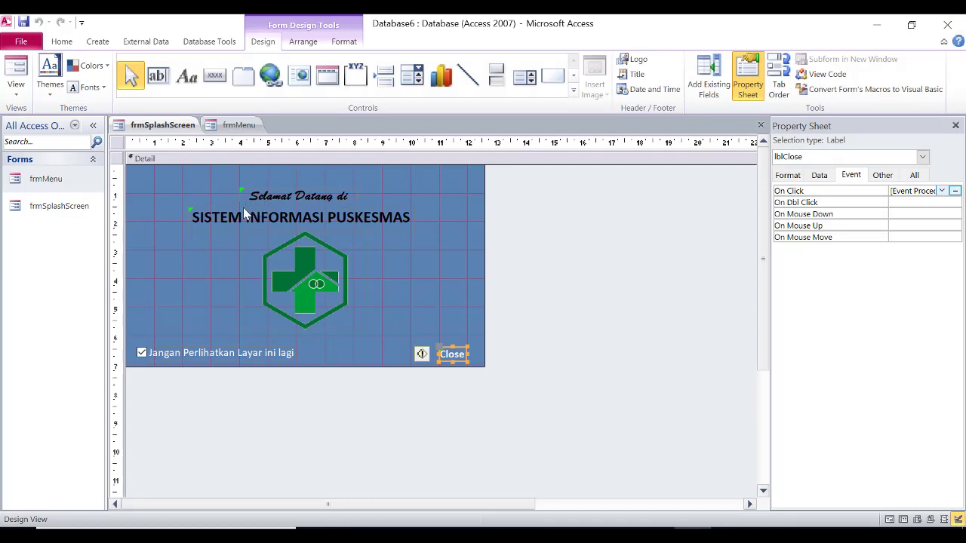
key("alt+F4")
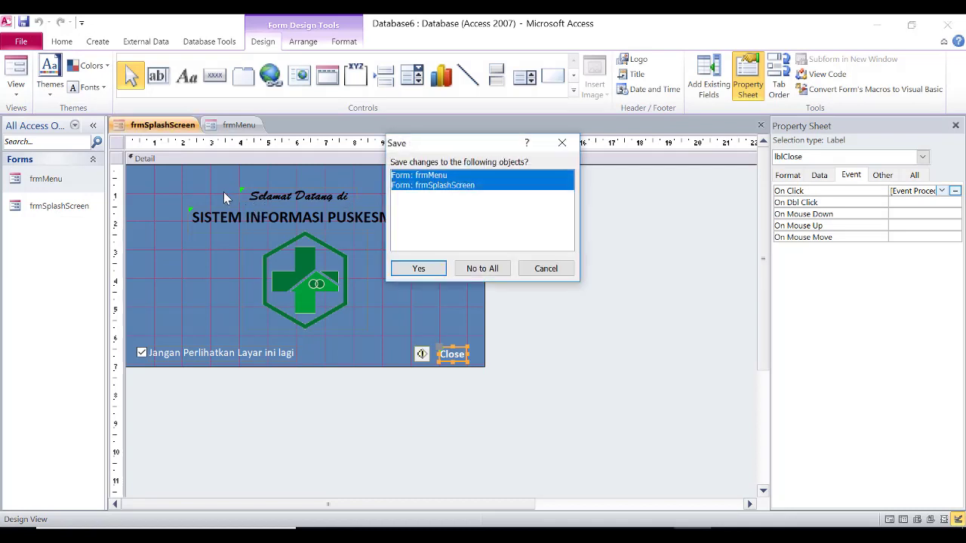
left_click(419, 270)
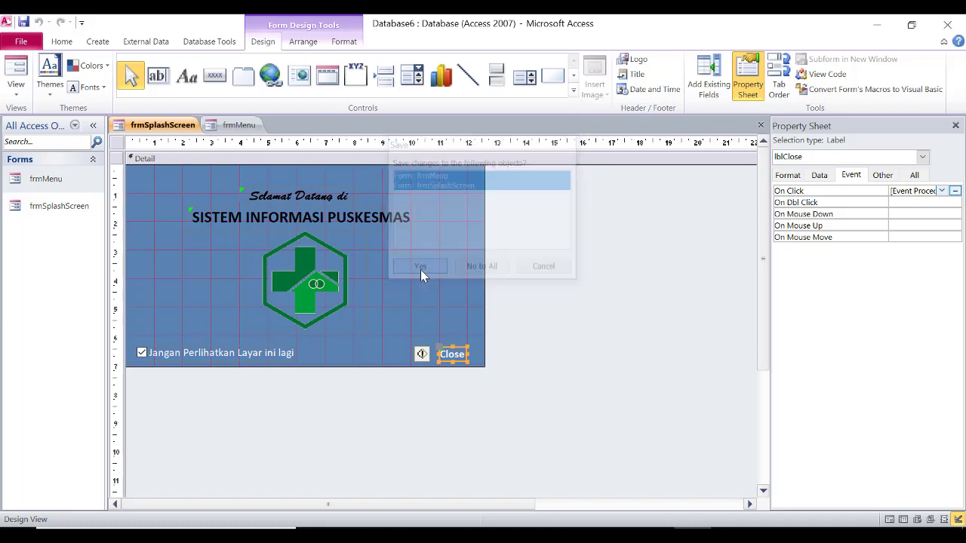
Ignore the error flagged on the Close label of the frmSplashScreen form.
left_click(423, 355)
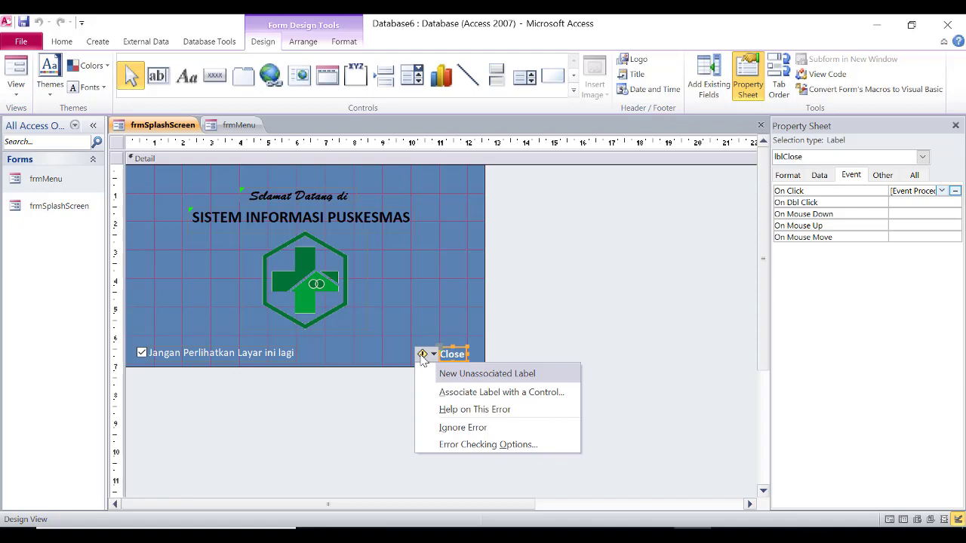
left_click(427, 428)
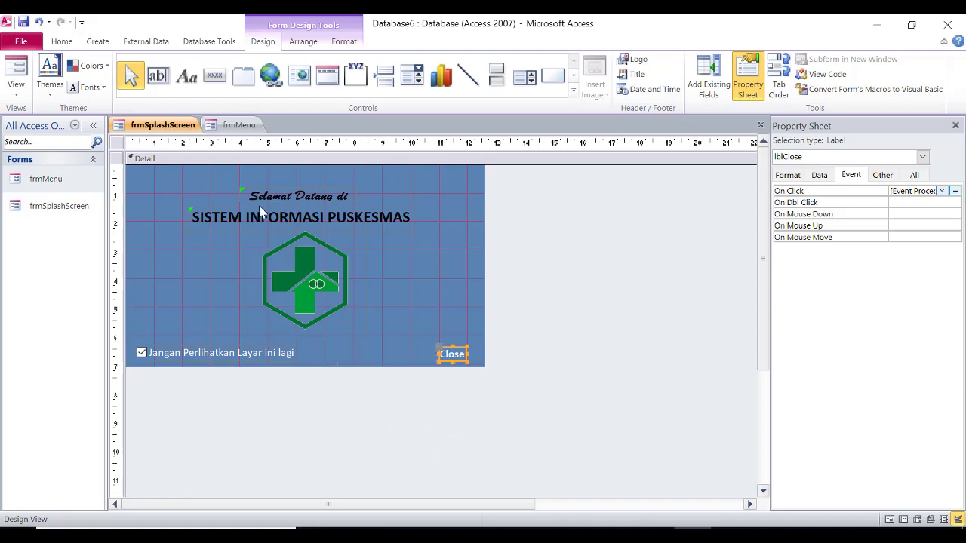
Display frmSplashScreen in Form View and test its Close label.
right_click(161, 129)
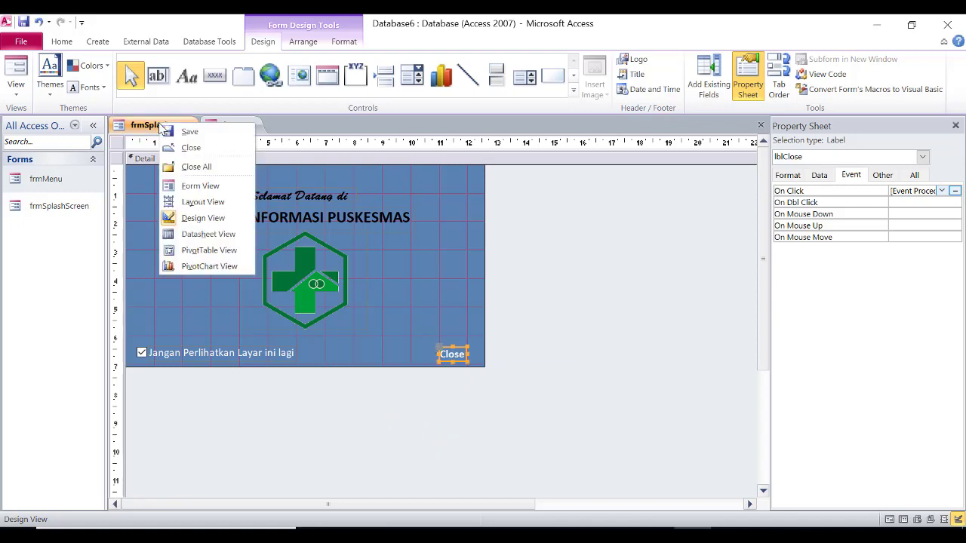
left_click(185, 187)
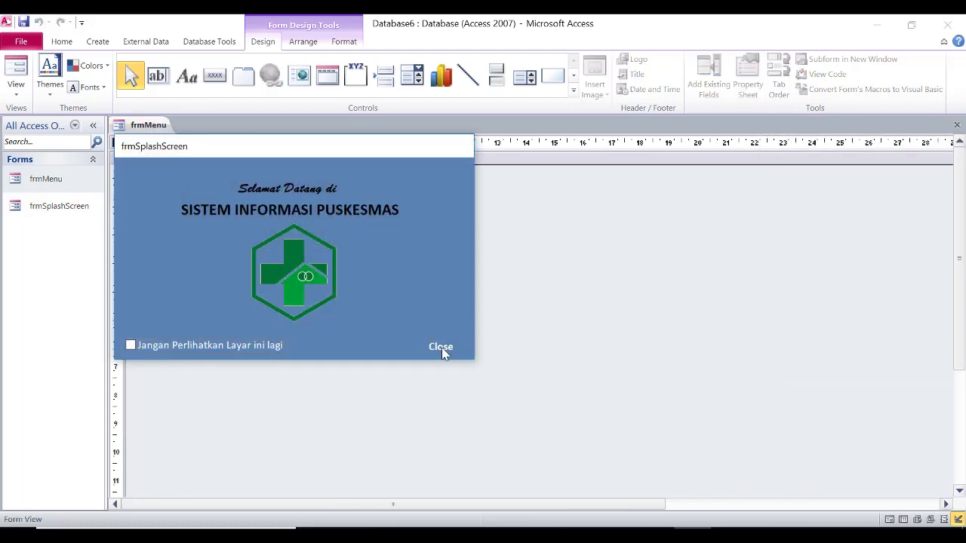
left_click(442, 349)
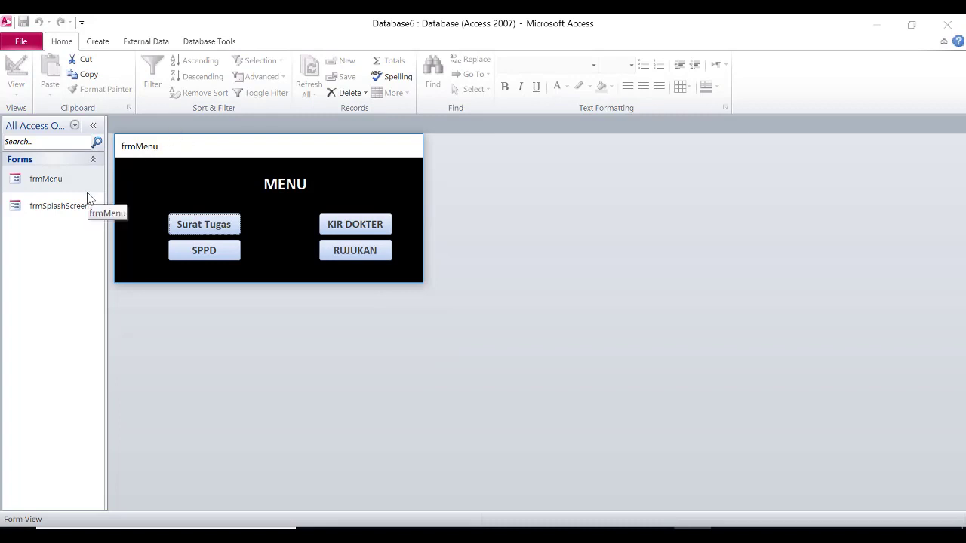
Reopen the frmSplashScreen and frmMenu forms in Design View and return to frmSplashScreen.
right_click(74, 214)
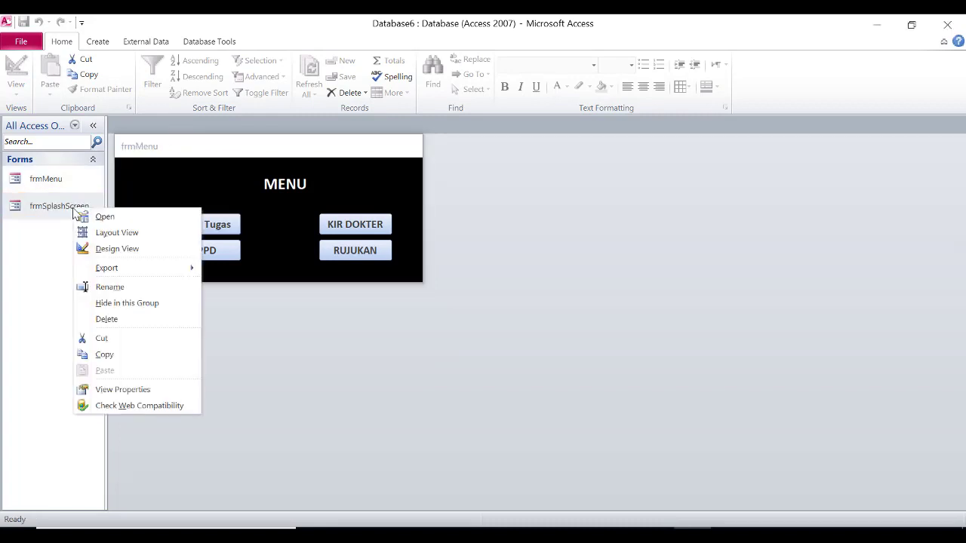
left_click(99, 249)
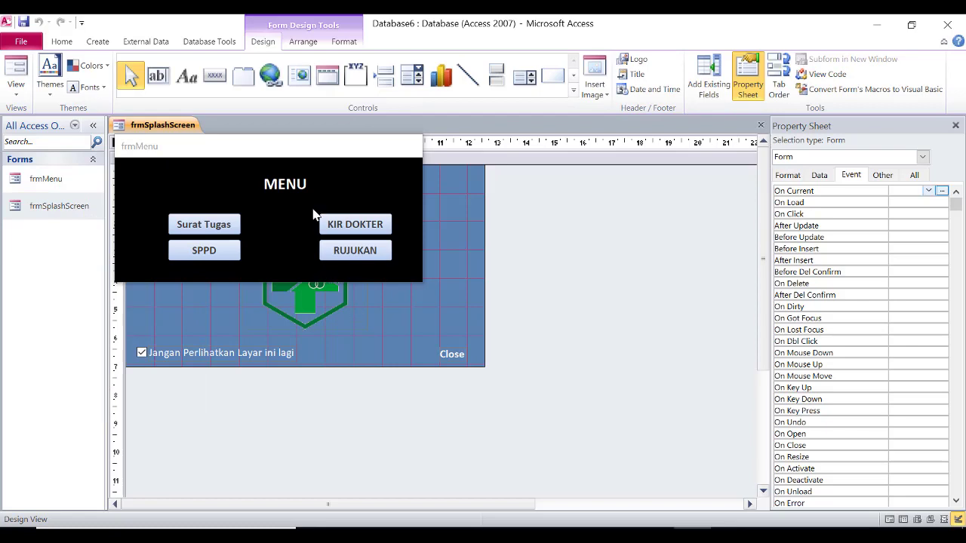
right_click(70, 181)
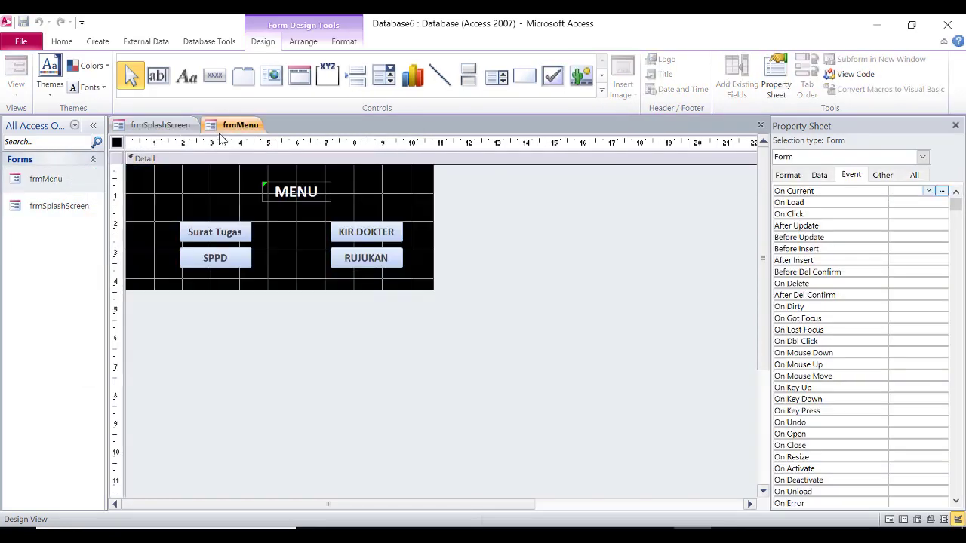
left_click(170, 125)
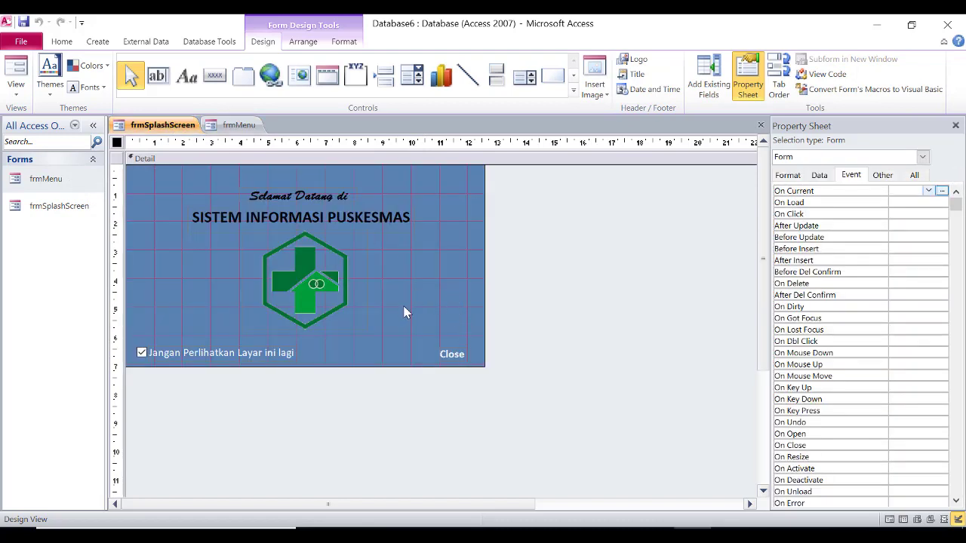
left_click(243, 129)
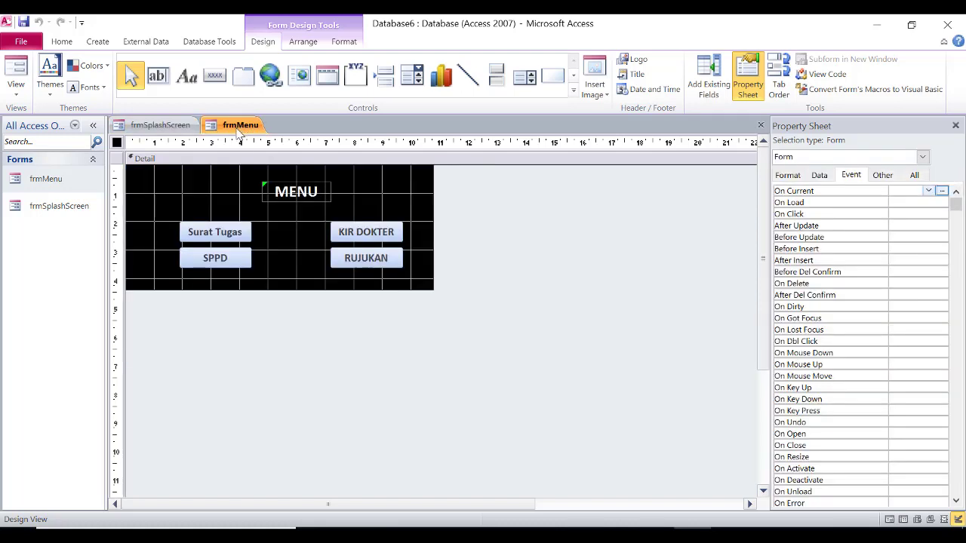
left_click(157, 128)
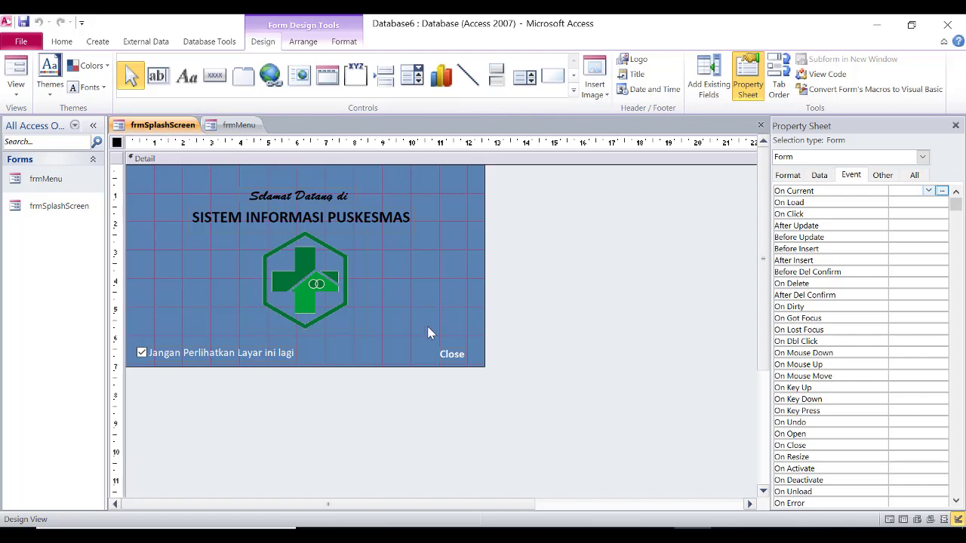
Review the On Click event procedure of the lblClose label and close the Visual Basic editor.
left_click(447, 353)
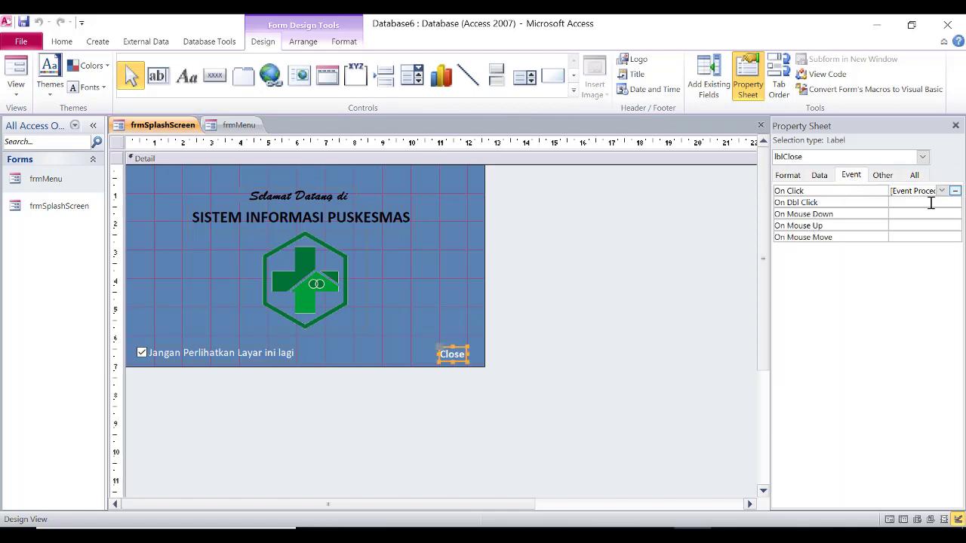
left_click(955, 193)
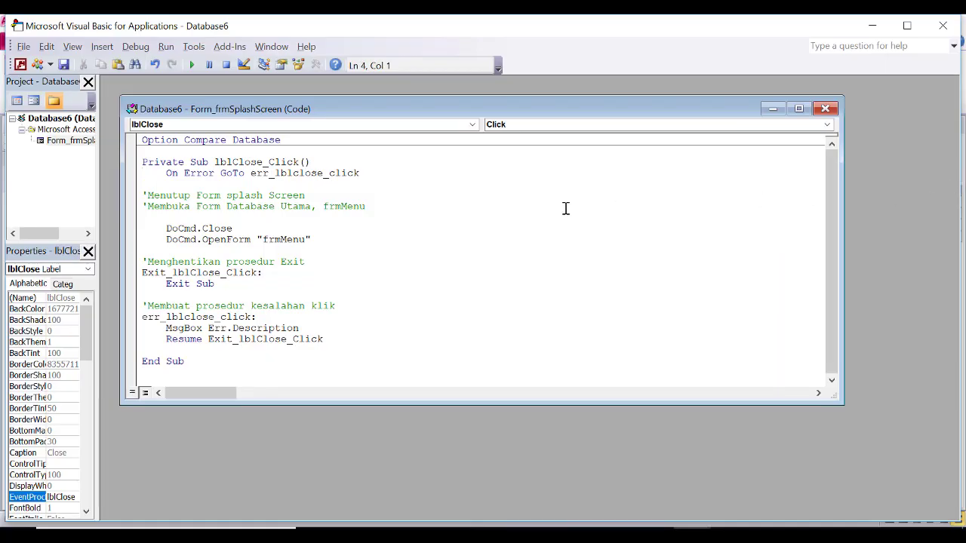
left_click(387, 252)
left_click(825, 109)
left_click(949, 27)
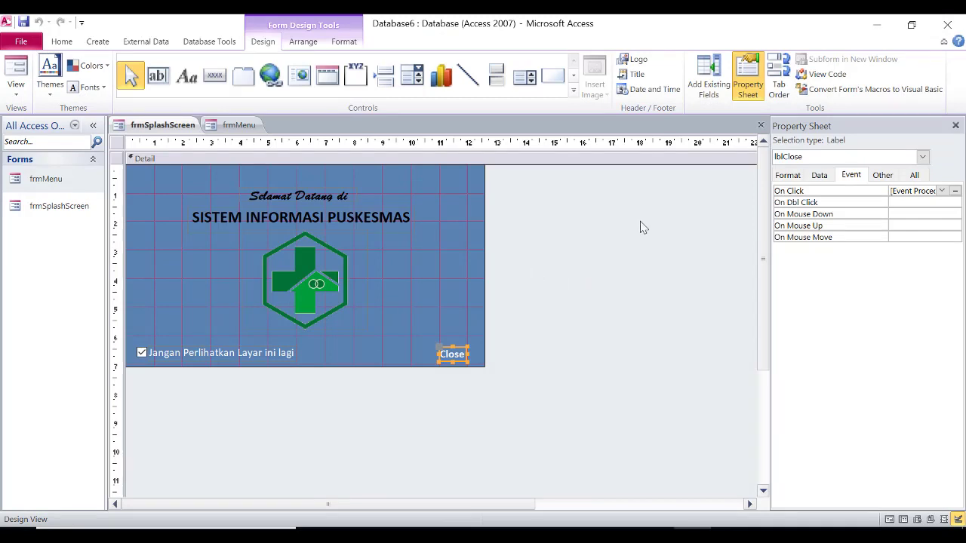
Create an On Open event procedure for the frmSplashScreen form with the Code Builder.
left_click(922, 157)
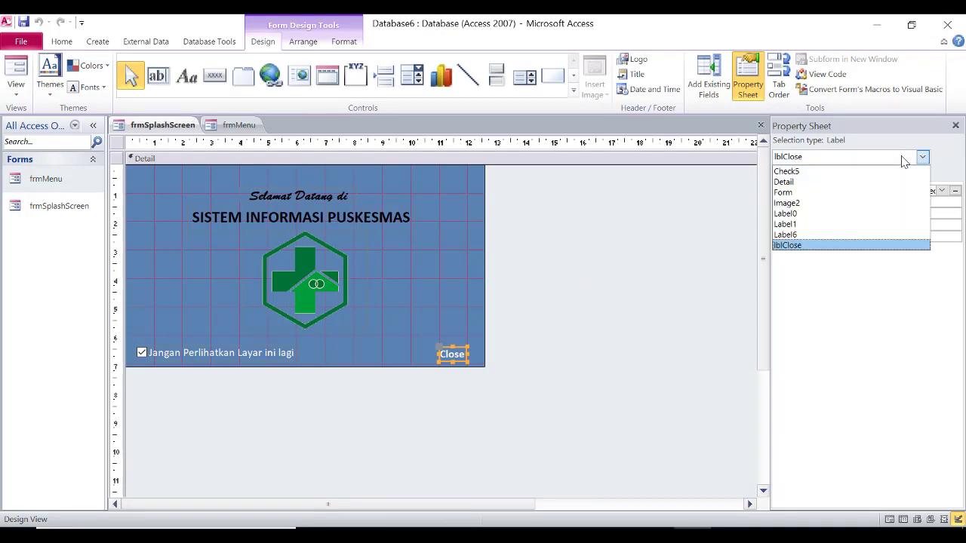
left_click(858, 193)
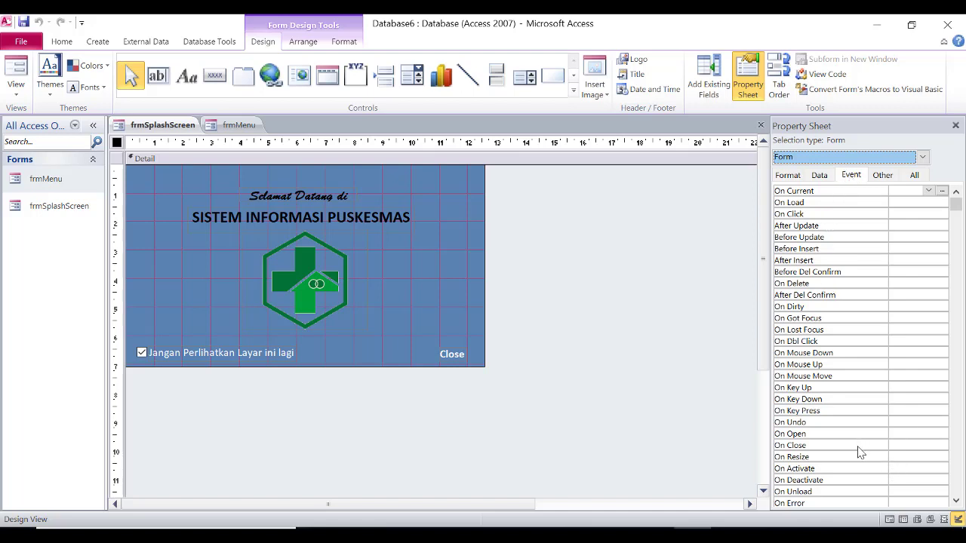
left_click(934, 435)
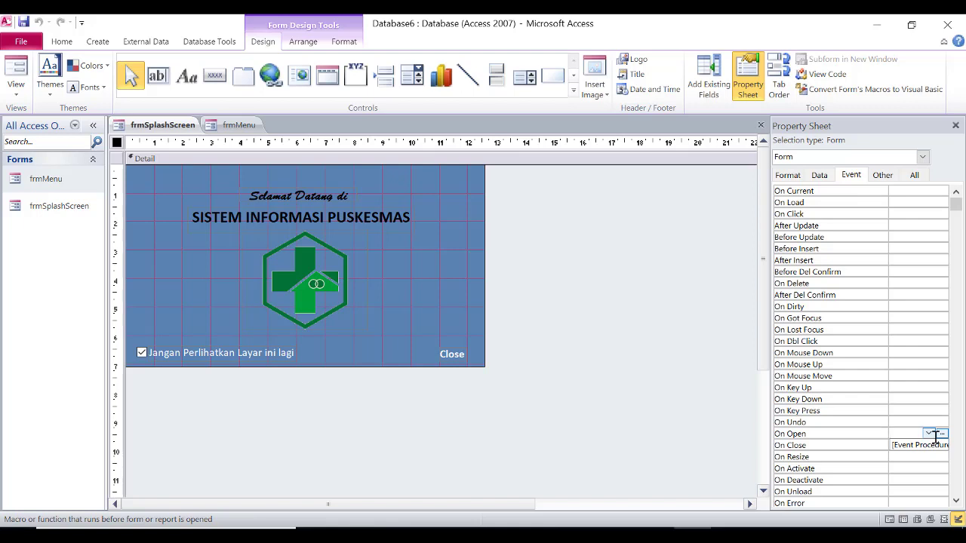
left_click(942, 436)
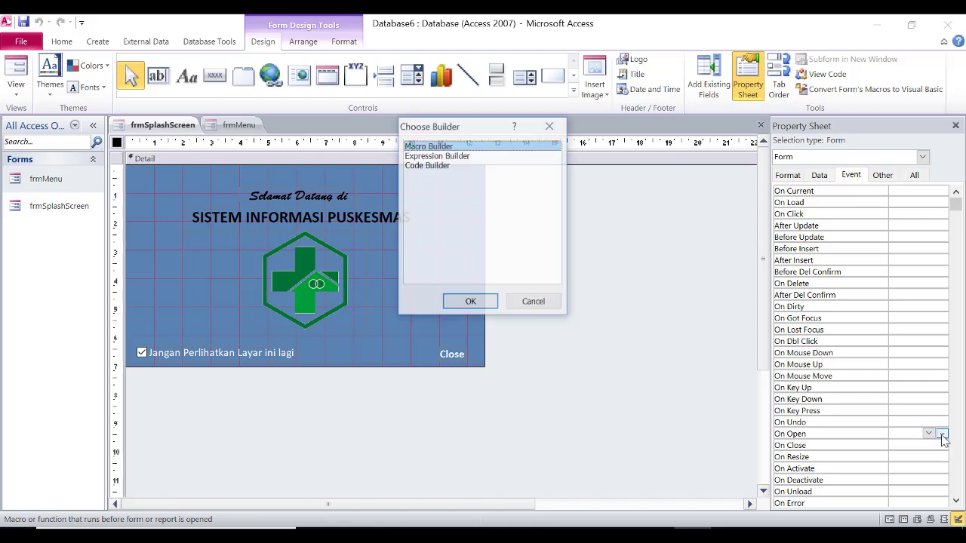
left_click(436, 166)
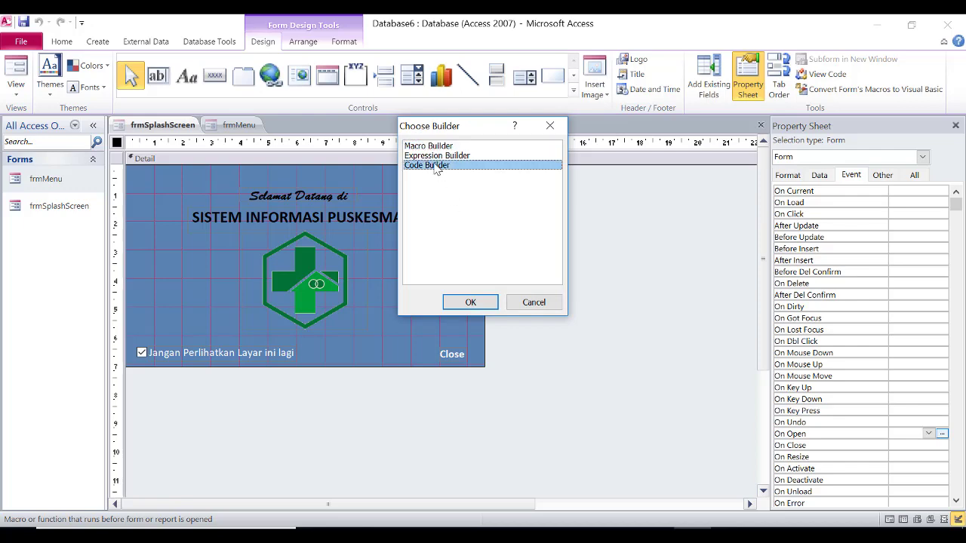
left_click(476, 302)
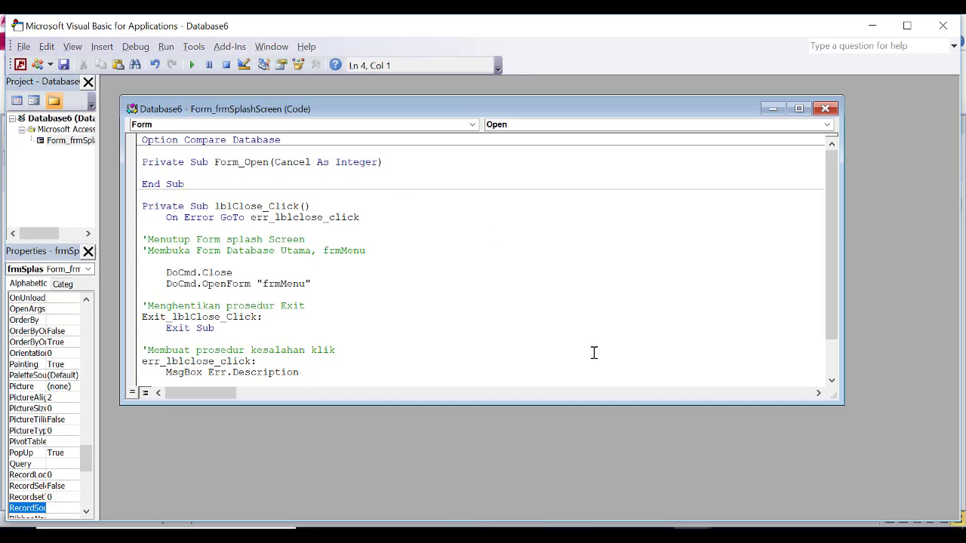
Switch to ScriptSplashScreen.txt in Notepad and copy the Form_Open procedure body, from the On Error line through its last End If.
key("alt+Tab")
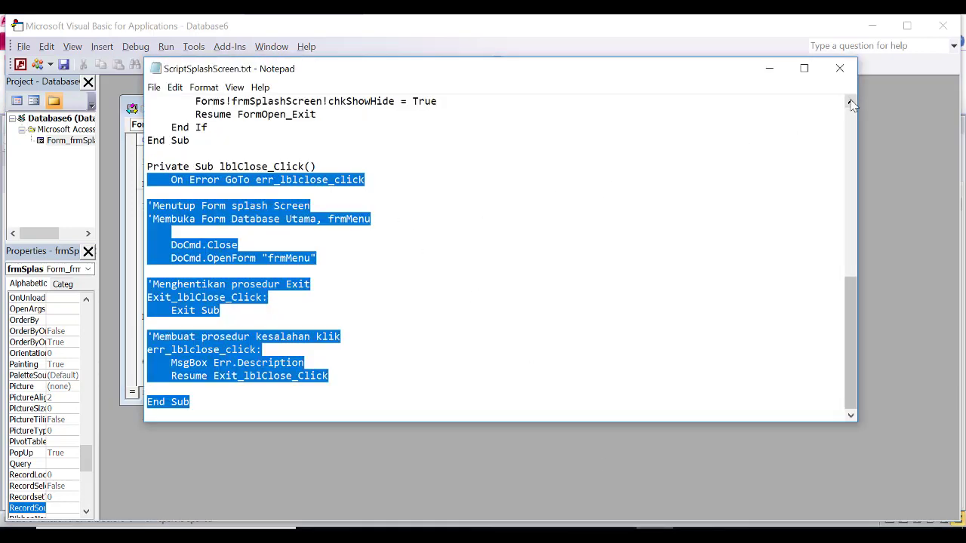
scroll(851, 100, "up", 4)
scroll(851, 102, "up", 2)
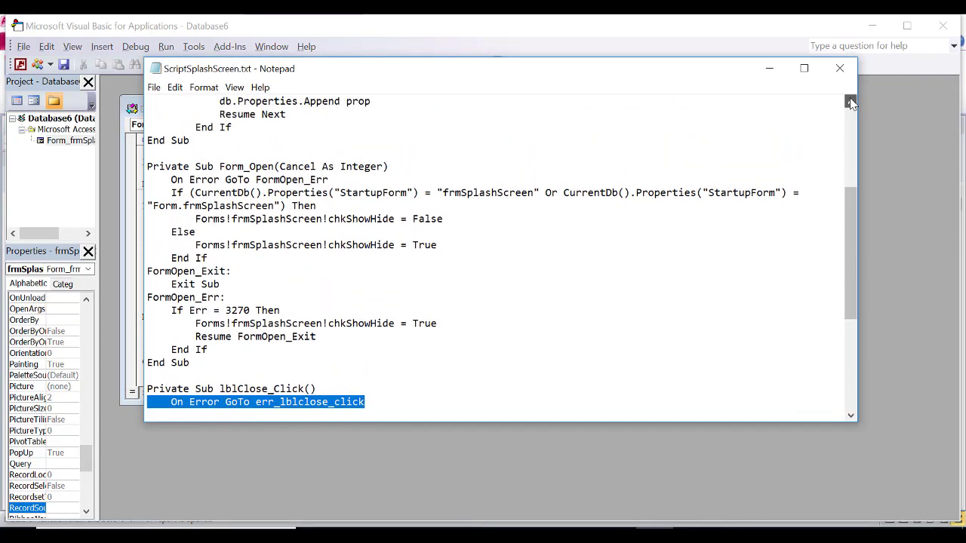
left_click(166, 193)
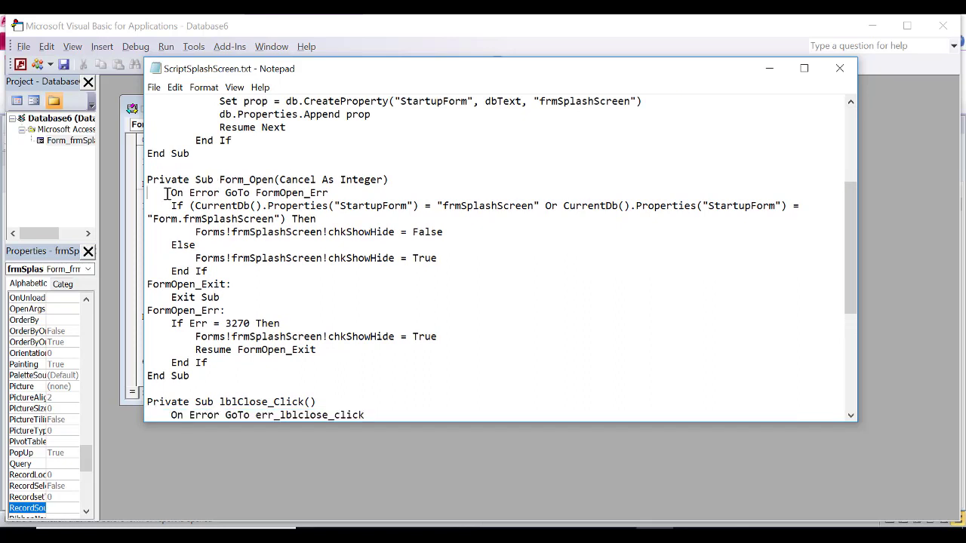
key("shift+Down")
key("shift+Down")
key("shift+Down")
key("shift+Down")
key("shift+Down")
key("shift+Down")
key("shift+Down")
key("shift+Down")
key("shift+Down")
key("shift+Down")
key("shift+Down")
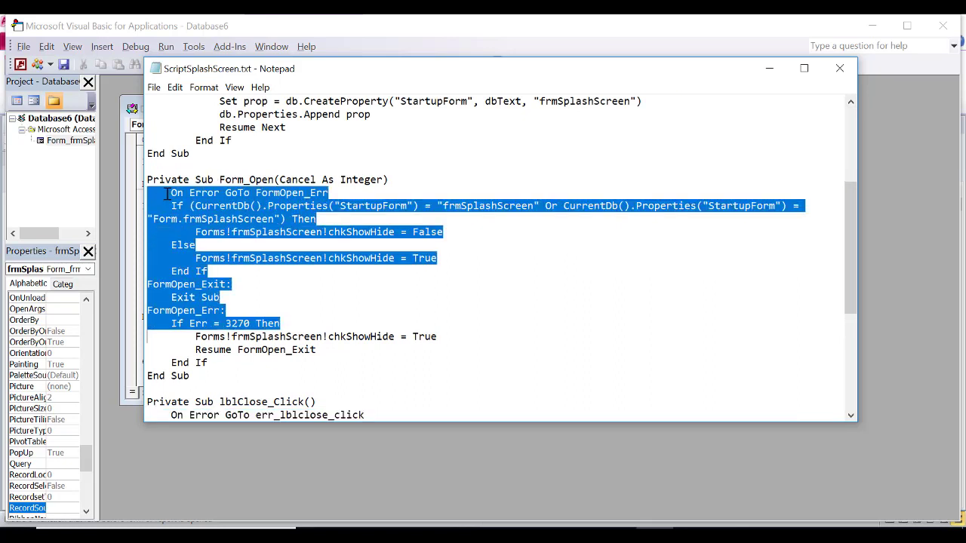
key("shift+Down")
key("shift+Down")
key("shift+Down")
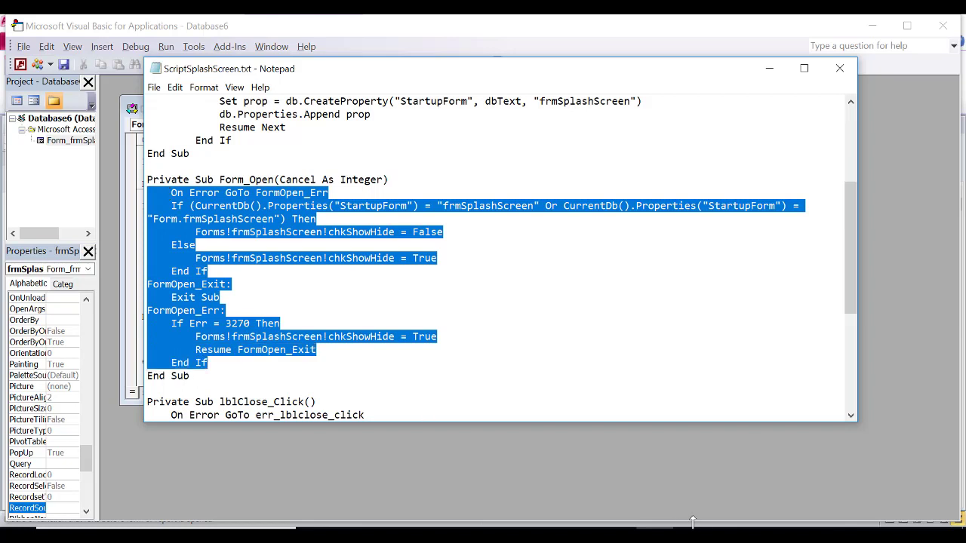
Switch to the Visual Basic editor, paste the copied code into the Form_Open procedure and close the editor.
mouse_move(754, 528)
left_click(735, 515)
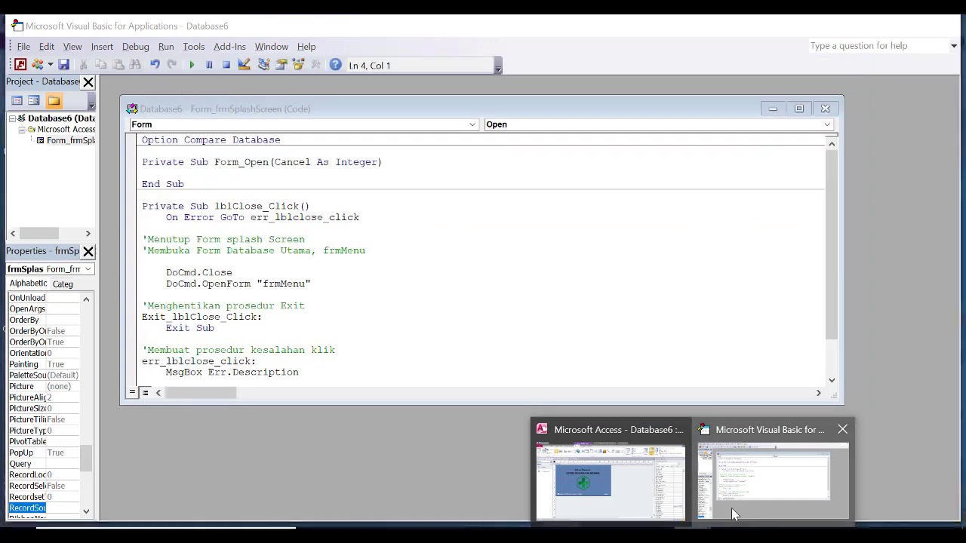
key("ctrl+v")
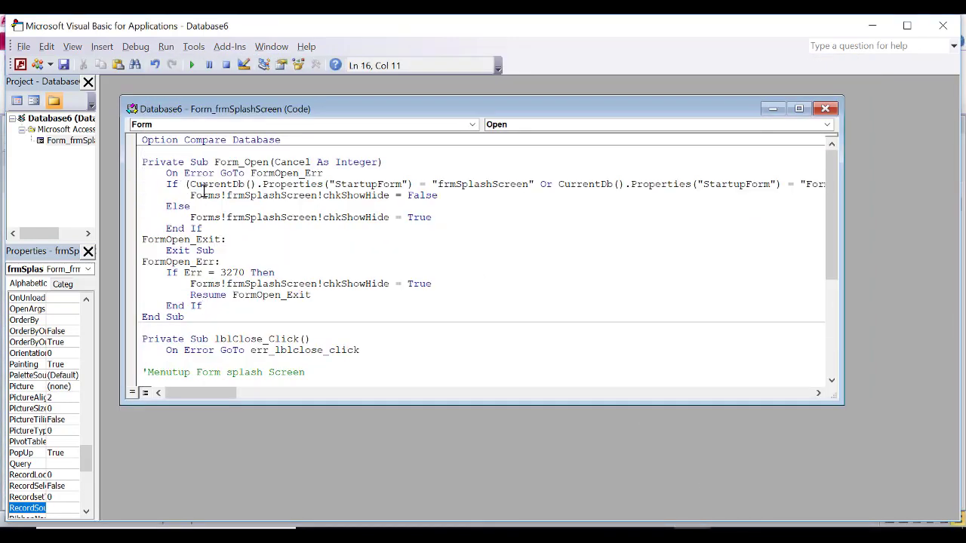
left_click(203, 193)
left_click(952, 33)
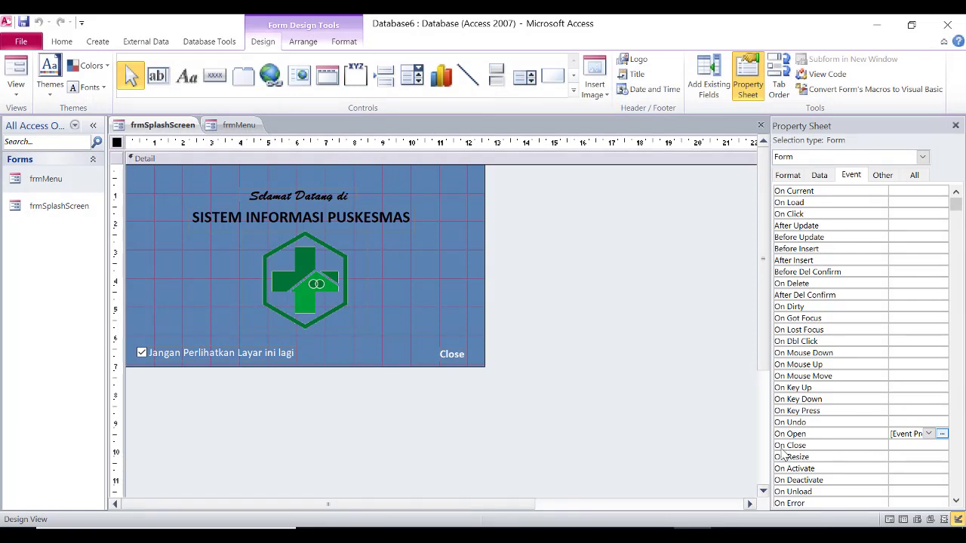
Create an On Close event procedure for the frmSplashScreen form with the Code Builder.
left_click(941, 436)
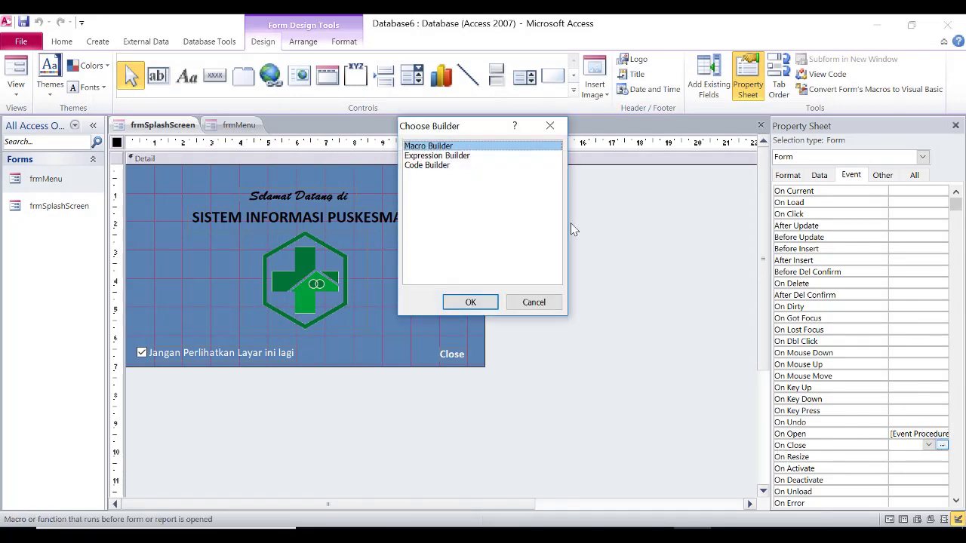
left_click(437, 166)
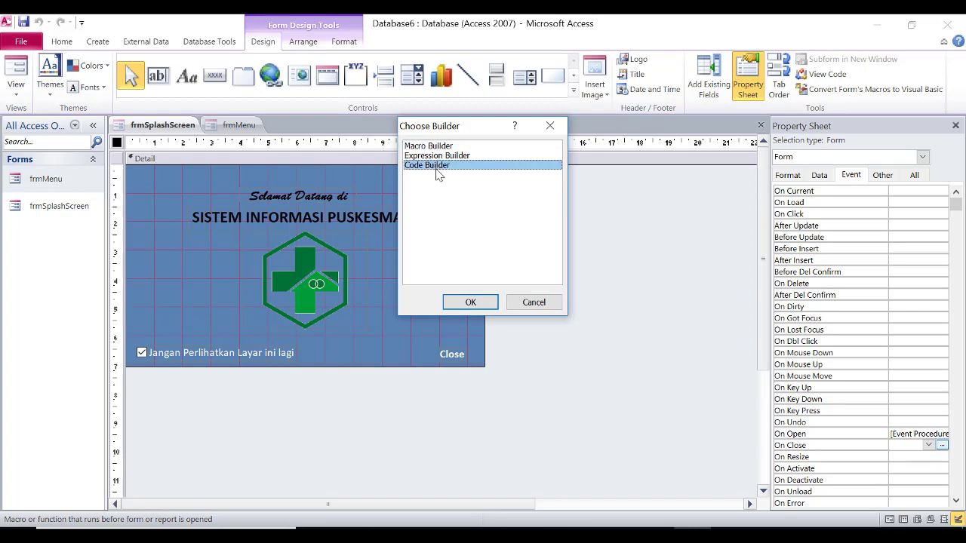
left_click(469, 302)
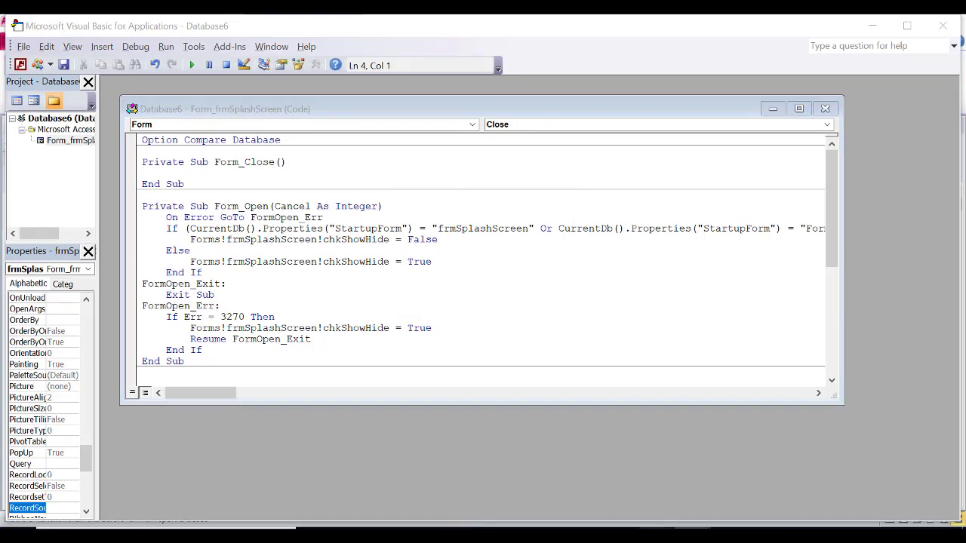
Switch to ScriptSplashScreen.txt in Notepad and go to the start of the Form_Close procedure.
left_click(277, 150)
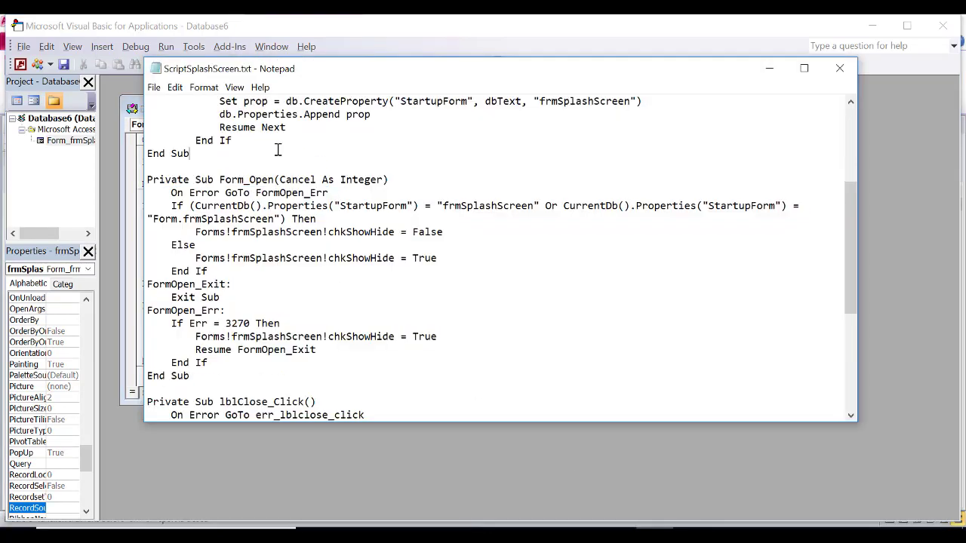
key("Up")
key("Up")
key("Up")
key("Up")
key("Up")
key("Up")
key("Up")
key("Up")
key("Up")
key("Up")
key("Up")
key("Up")
key("Up")
key("Up")
key("Up")
key("Up")
key("Up")
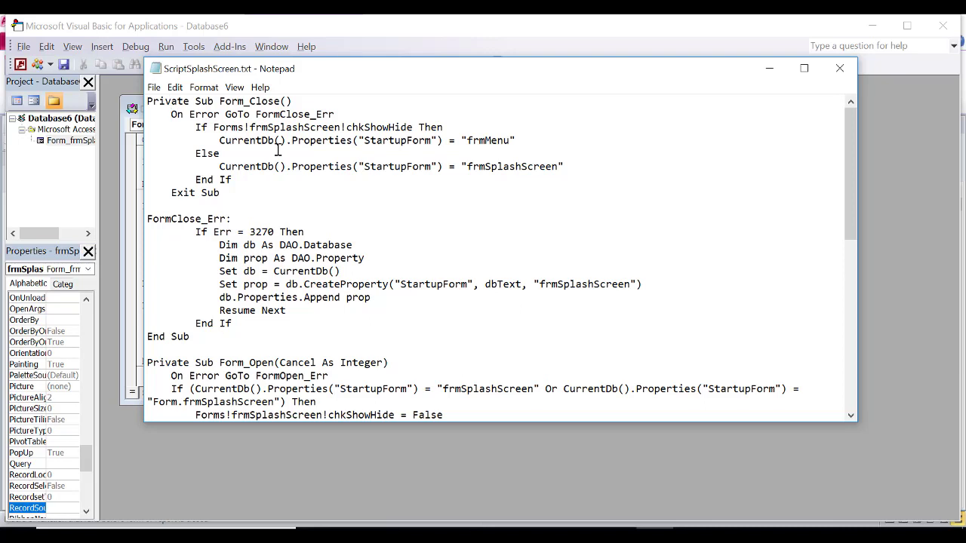
key("shift+Down")
key("shift+Down")
key("shift+Down")
key("shift+Down")
key("shift+Down")
key("shift+Down")
key("shift+Down")
key("shift+Down")
key("shift+Down")
key("shift+Down")
key("shift+Down")
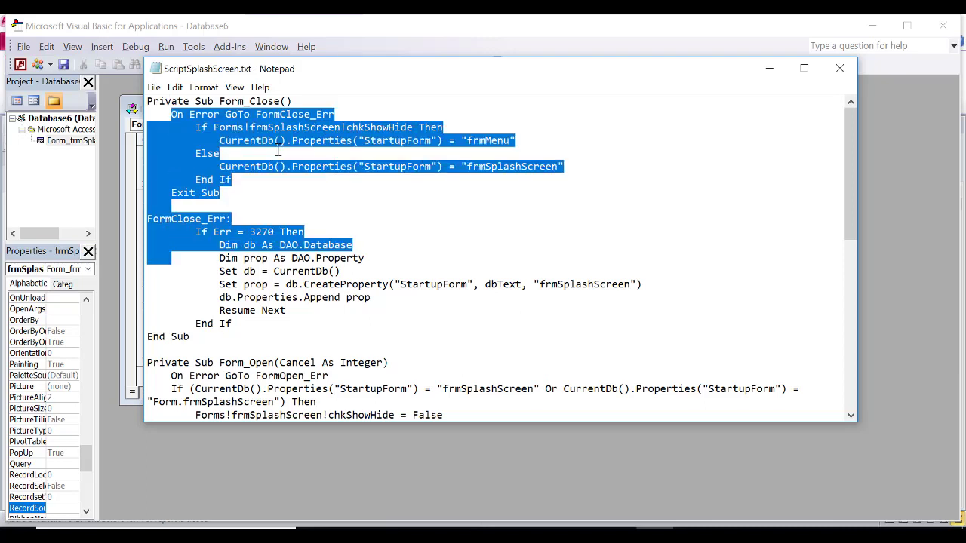
key("Right")
key("shift+Down")
key("shift+Up")
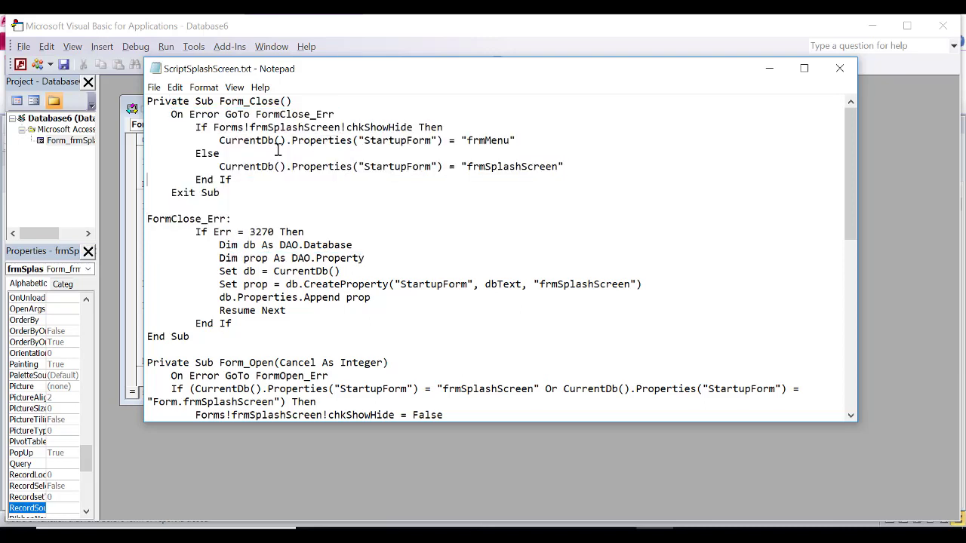
Copy the Form_Close procedure body, from the On Error line through its last End If, and return to the Visual Basic editor.
key("shift+Down")
key("shift+Down")
key("shift+Down")
key("shift+Down")
key("shift+Down")
key("shift+Down")
key("shift+Down")
key("shift+Down")
key("shift+Down")
key("shift+Down")
key("shift+Down")
key("shift+Down")
key("shift+Down")
key("shift+Down")
key("shift+Down")
key("shift+Down")
key("shift+Down")
key("ctrl+c")
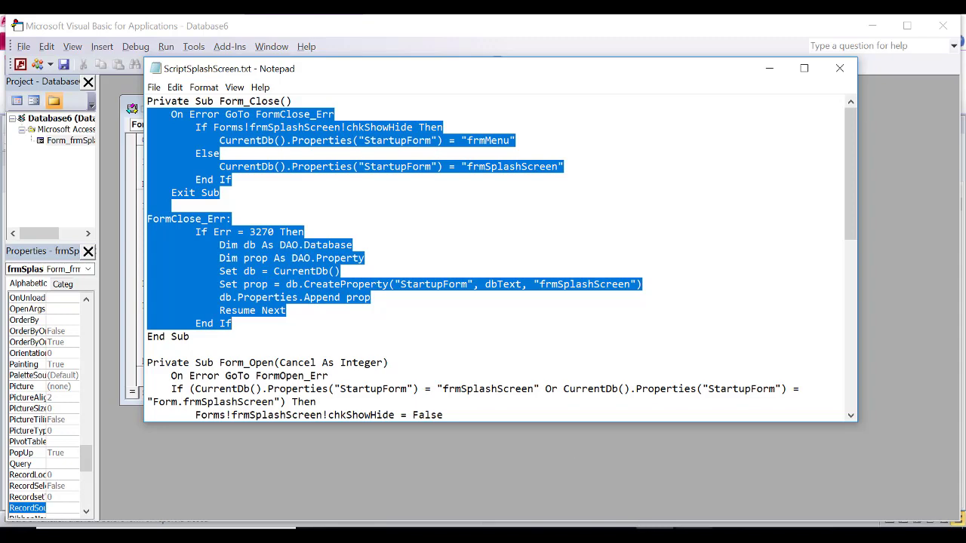
left_click(695, 534)
left_click(737, 514)
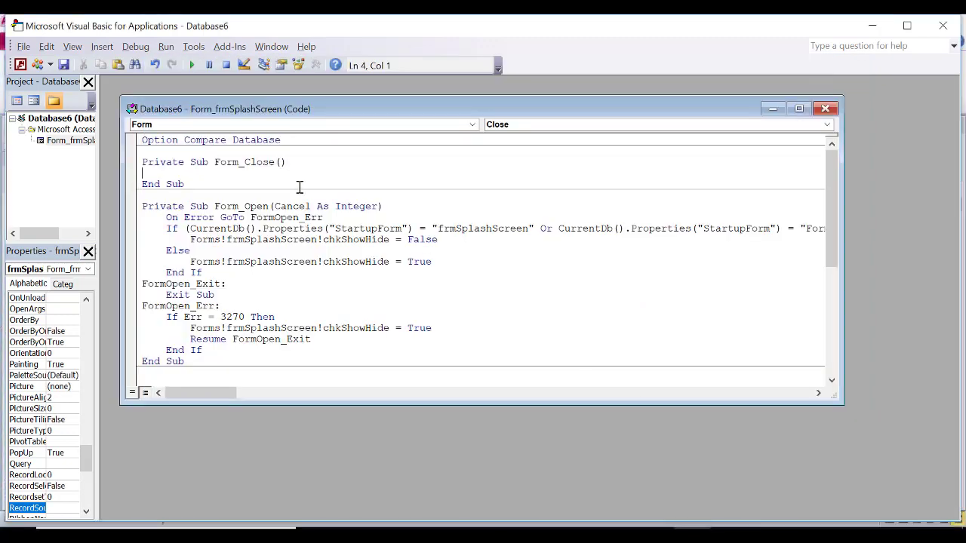
Paste the copied code into the Form_Close procedure of frmSplashScreen and check it down to the start of Form_Open.
key("ctrl+v")
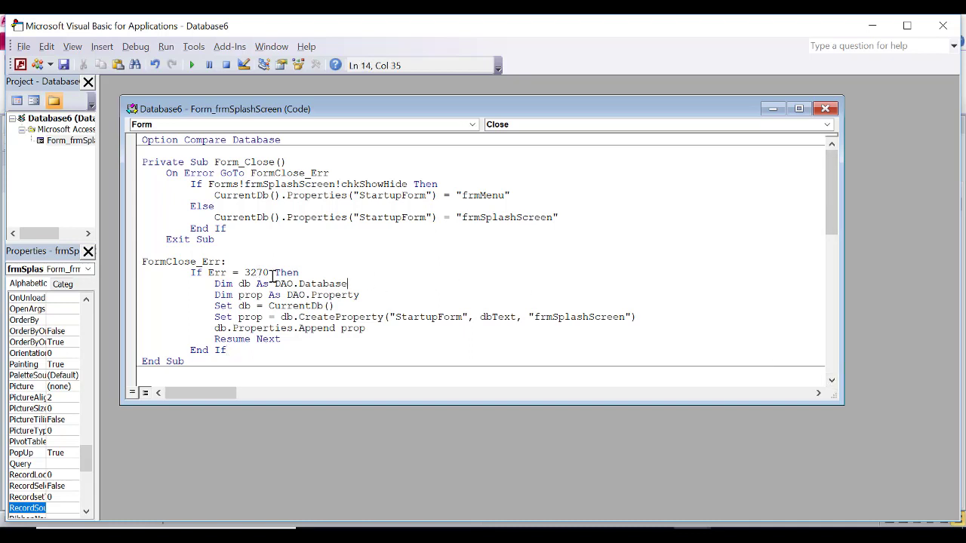
left_click(832, 382)
left_click(831, 382)
left_click(832, 382)
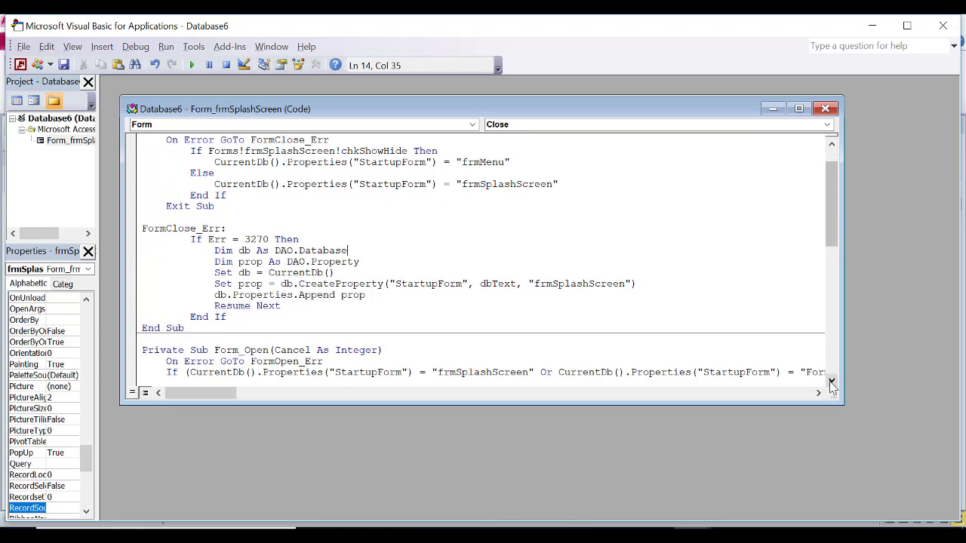
left_click(832, 383)
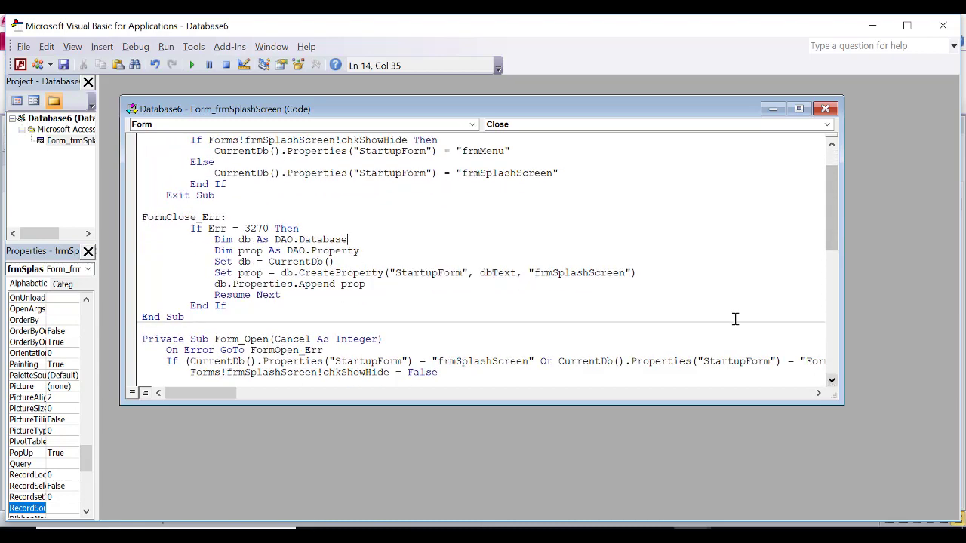
Examine the Form_Close code from the StartupForm assignment in the Else branch down to the FormClose_Err error handler.
left_click(214, 173)
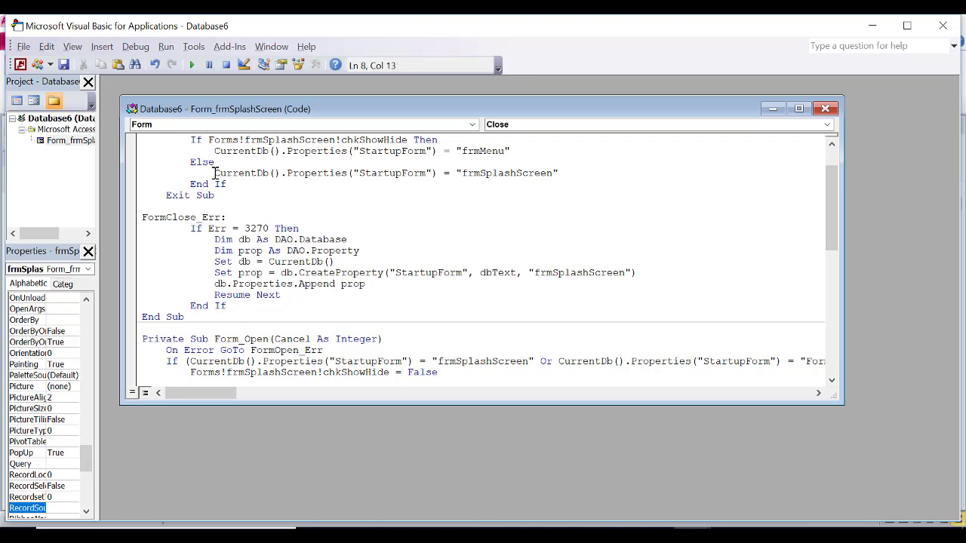
key("shift+Right")
key("shift+Right")
key("shift+Right")
key("shift+Right")
key("shift+Right")
key("shift+Right")
key("shift+Right")
key("shift+Right")
key("shift+Right")
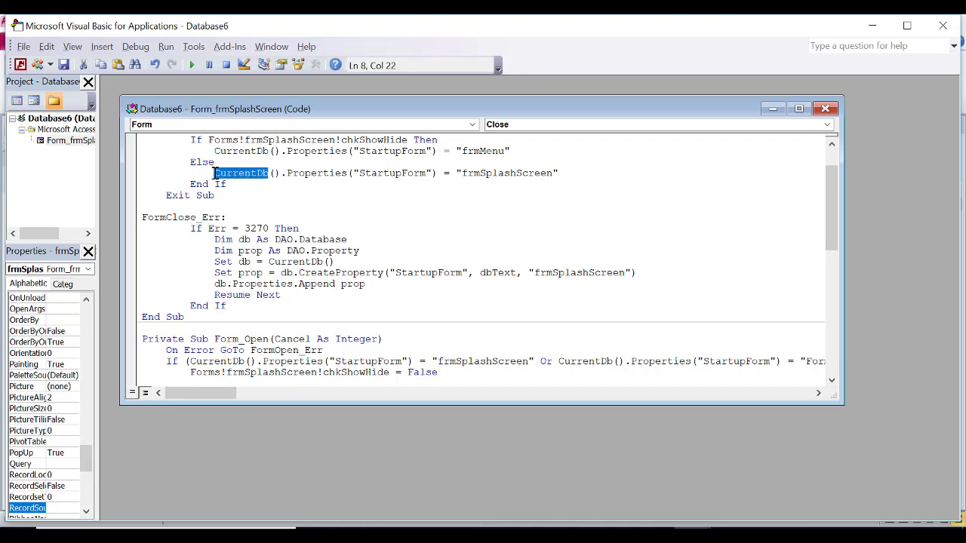
key("Down")
key("Down")
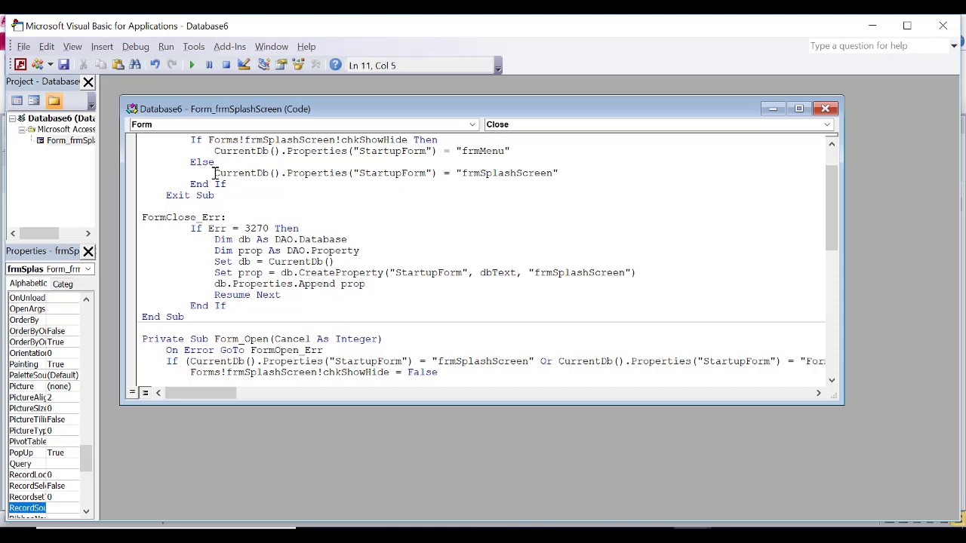
key("Down")
key("Down")
Close the Visual Basic editor and set frmSplashScreen as the current database's display form in the Access options.
left_click(825, 109)
left_click(940, 33)
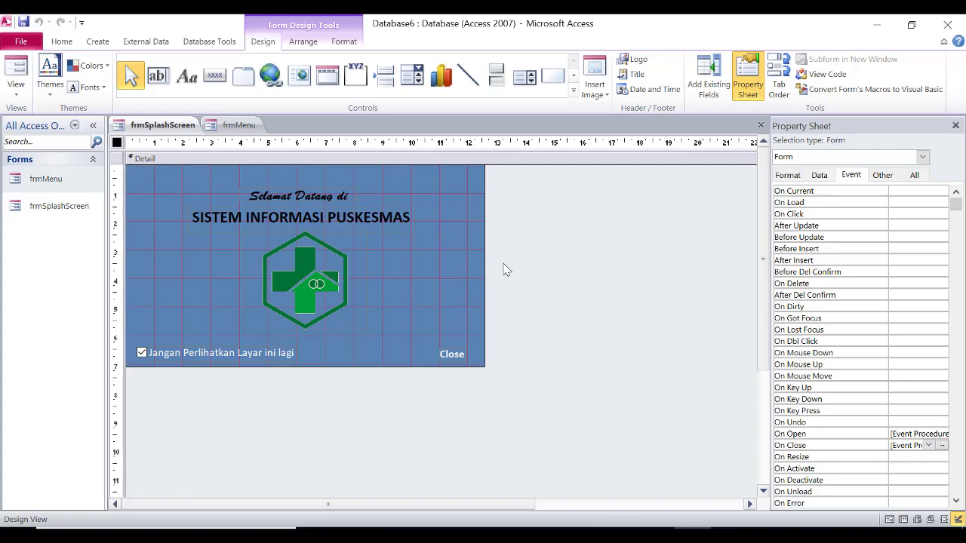
left_click(23, 43)
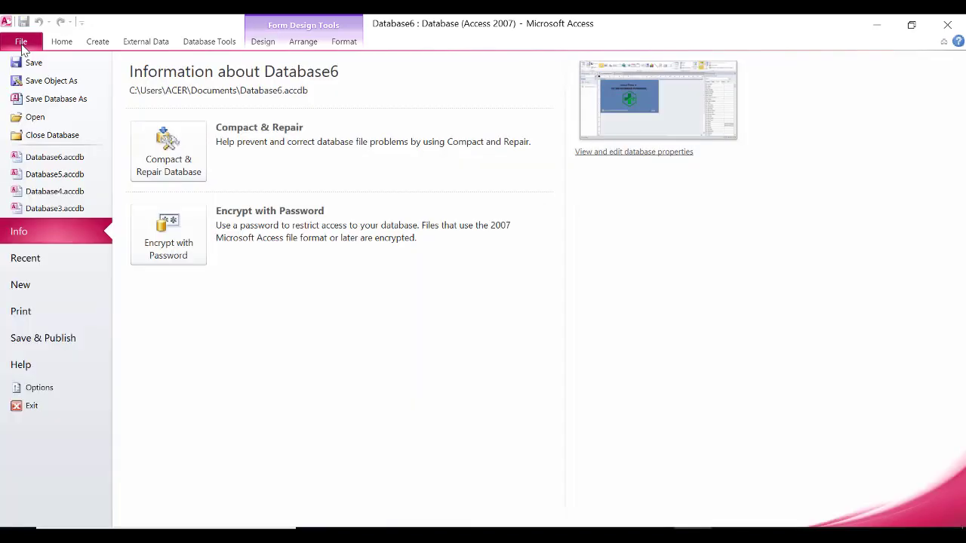
left_click(73, 390)
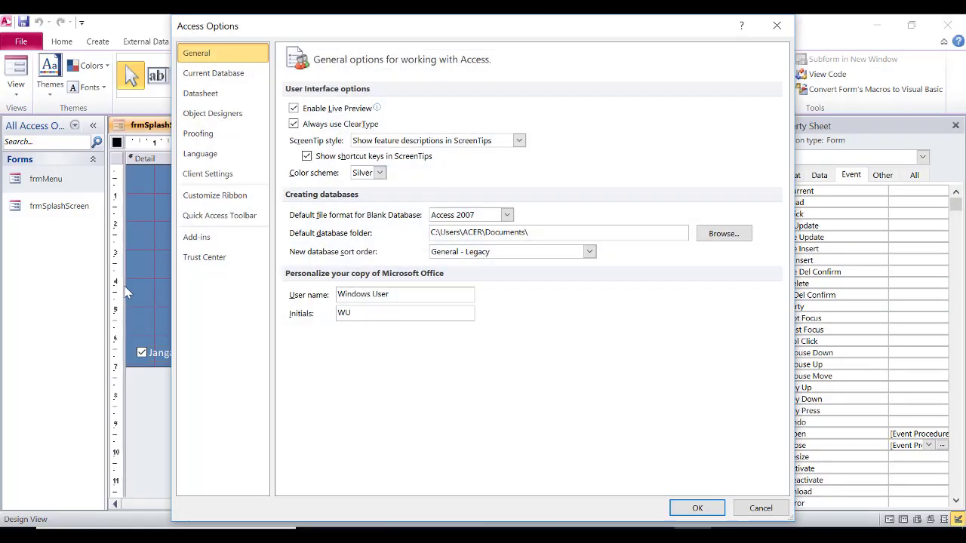
left_click(244, 173)
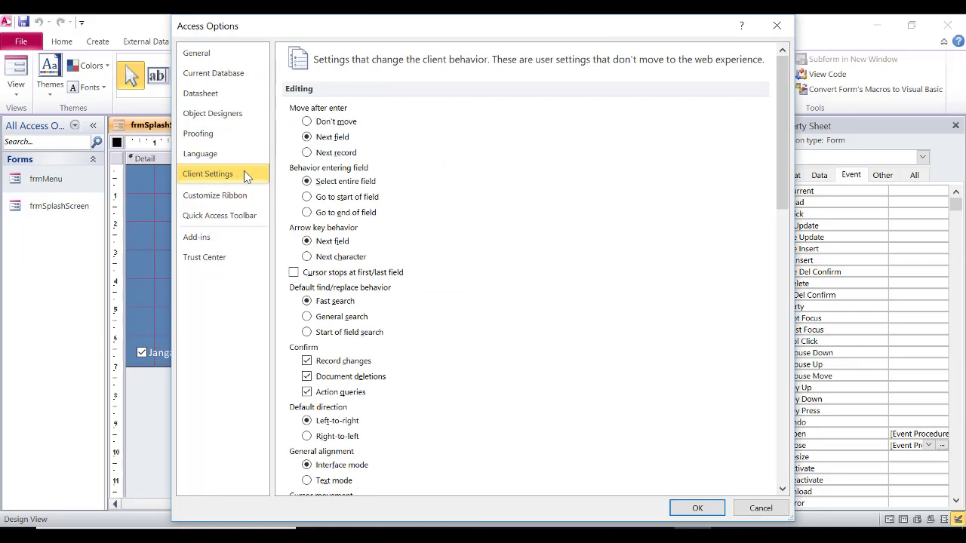
left_click(240, 76)
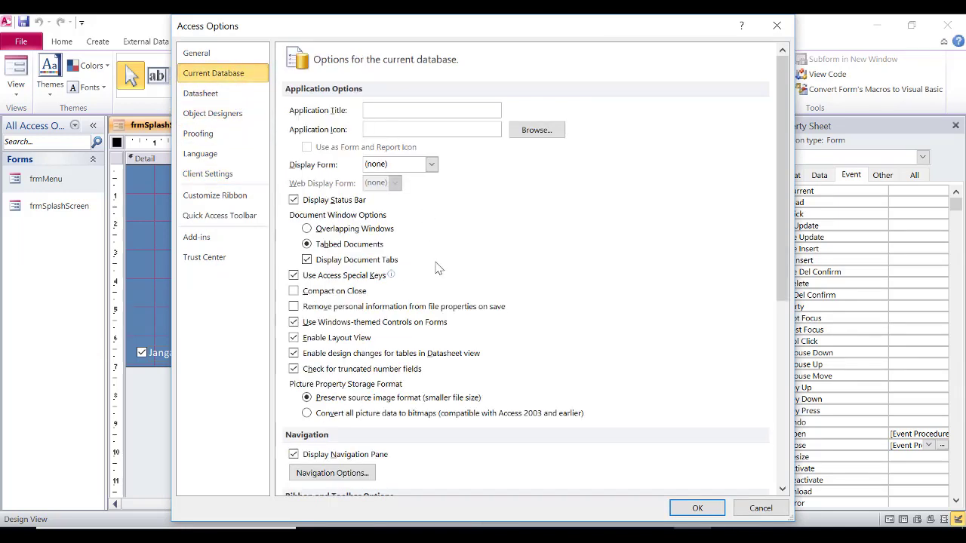
left_click(432, 165)
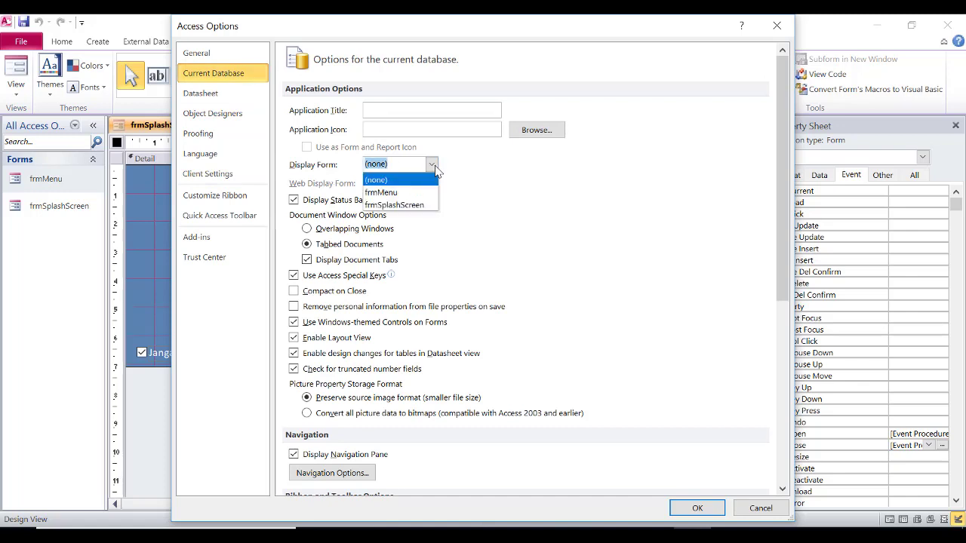
left_click(427, 206)
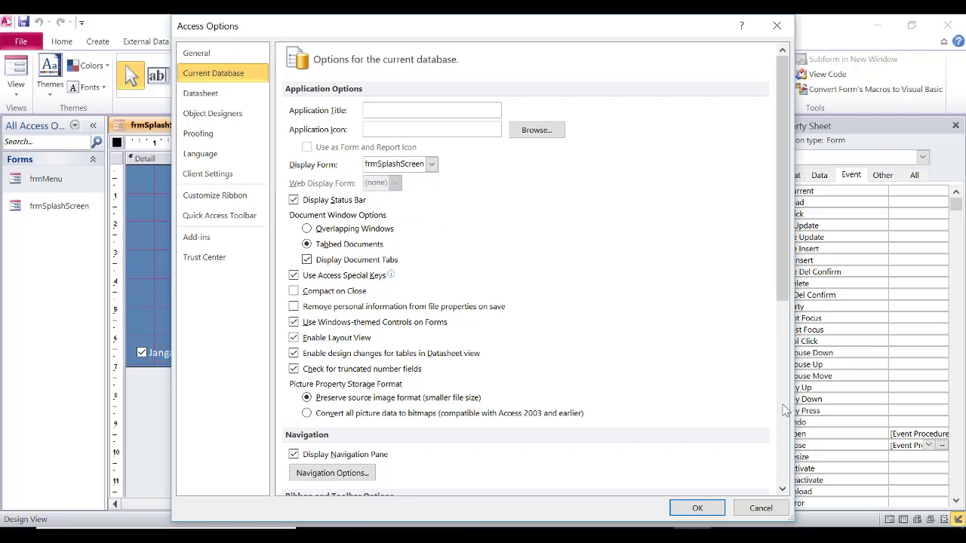
left_click(703, 510)
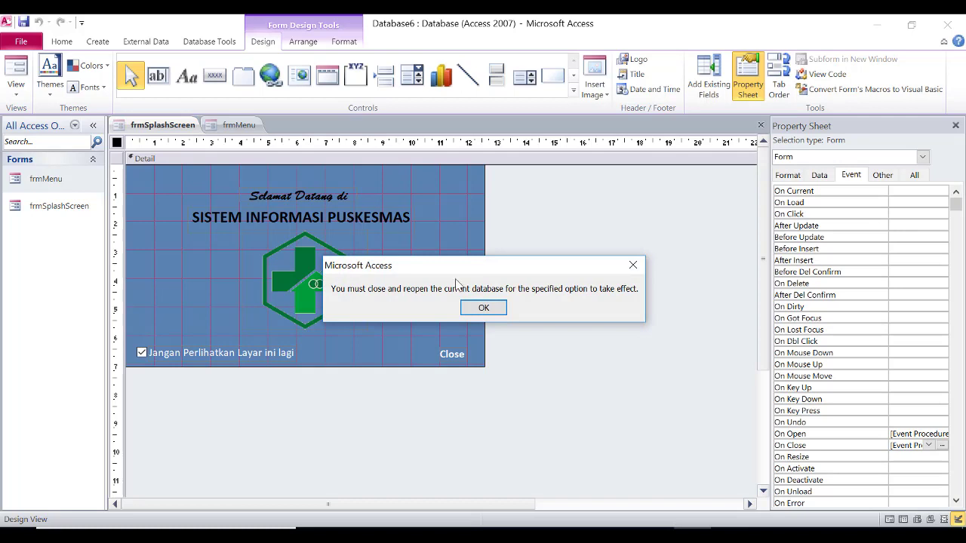
left_click(476, 308)
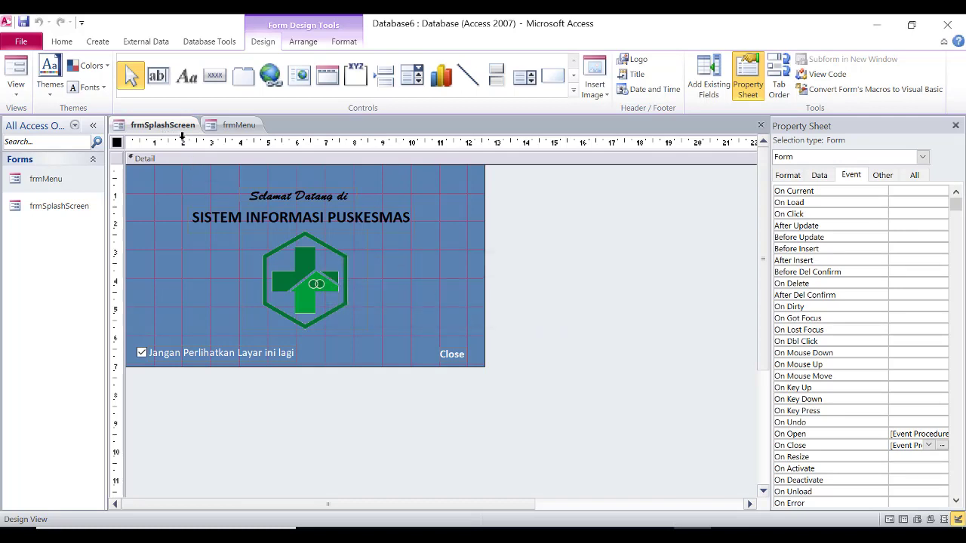
Close frmSplashScreen with its design changes saved, and close frmMenu as well.
right_click(175, 128)
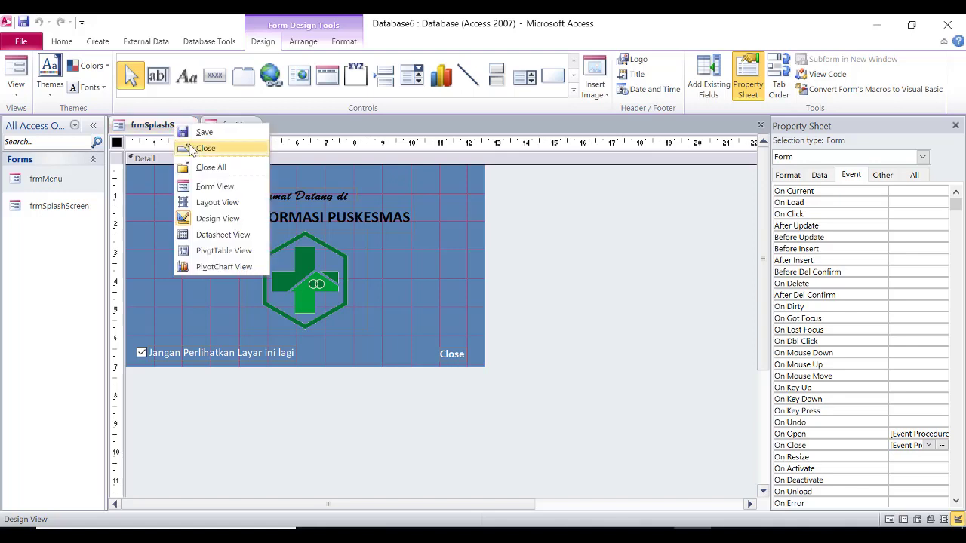
left_click(192, 149)
left_click(424, 316)
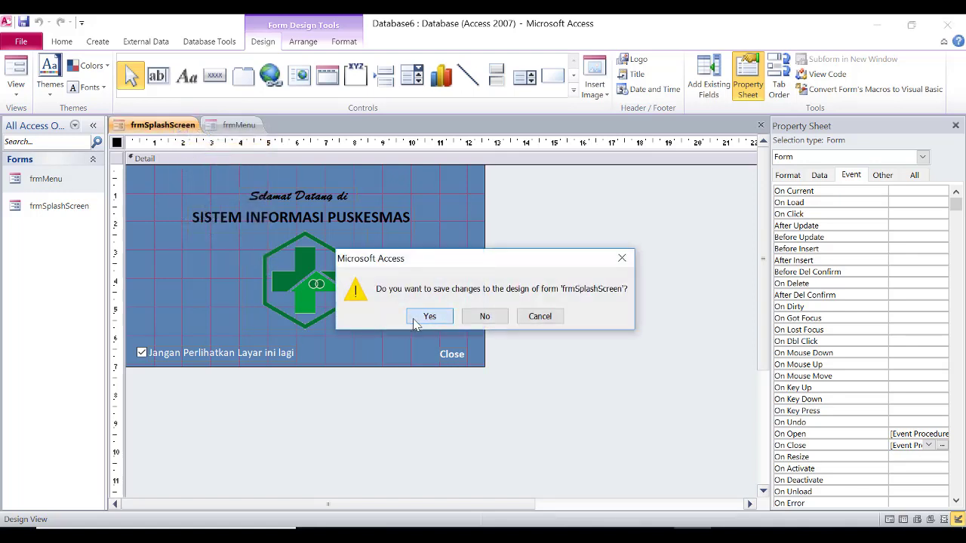
right_click(160, 128)
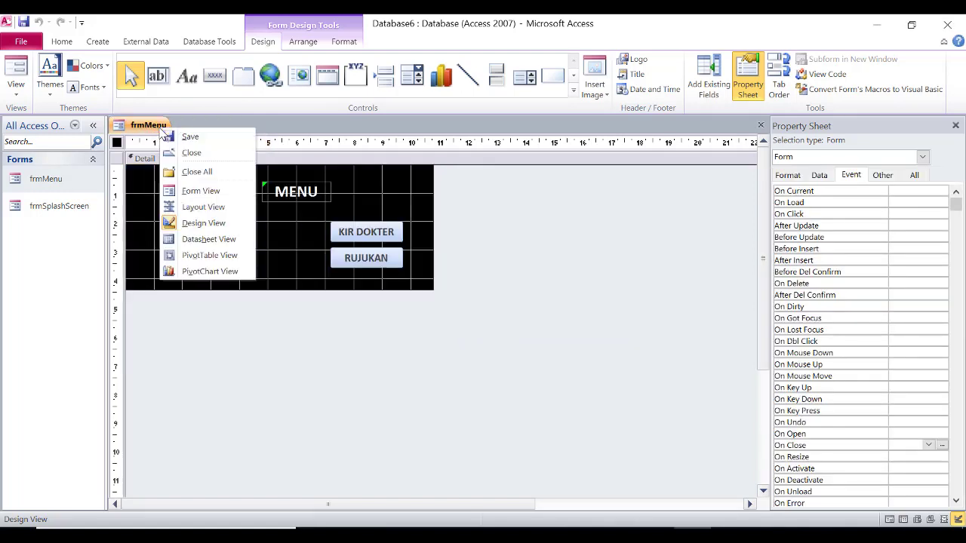
left_click(188, 154)
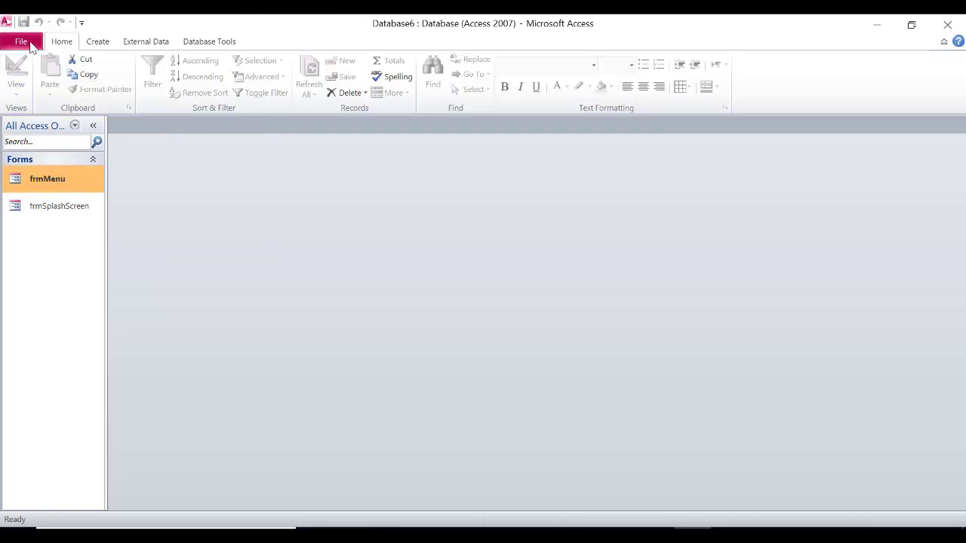
Close and reopen Database6.accdb with its content enabled, and test the splash form's Close command.
left_click(29, 43)
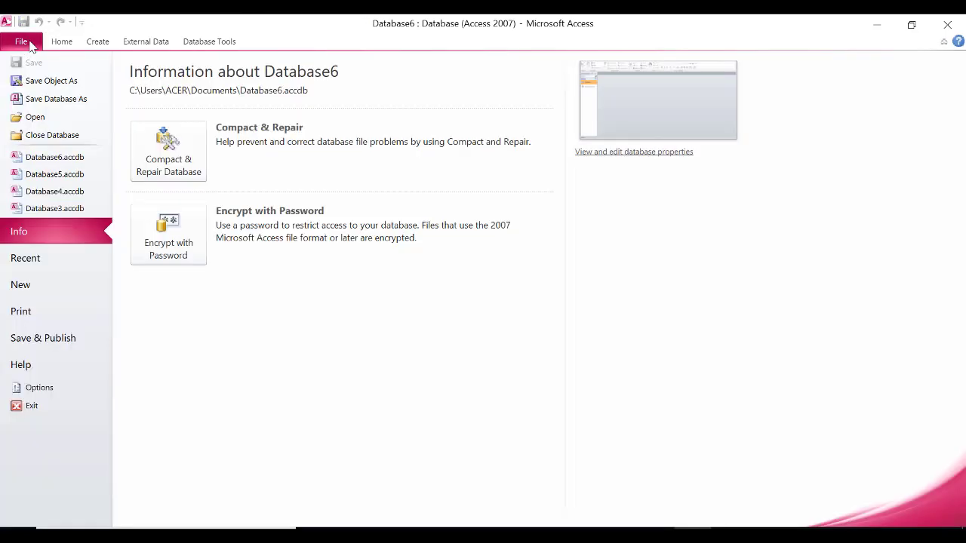
left_click(38, 134)
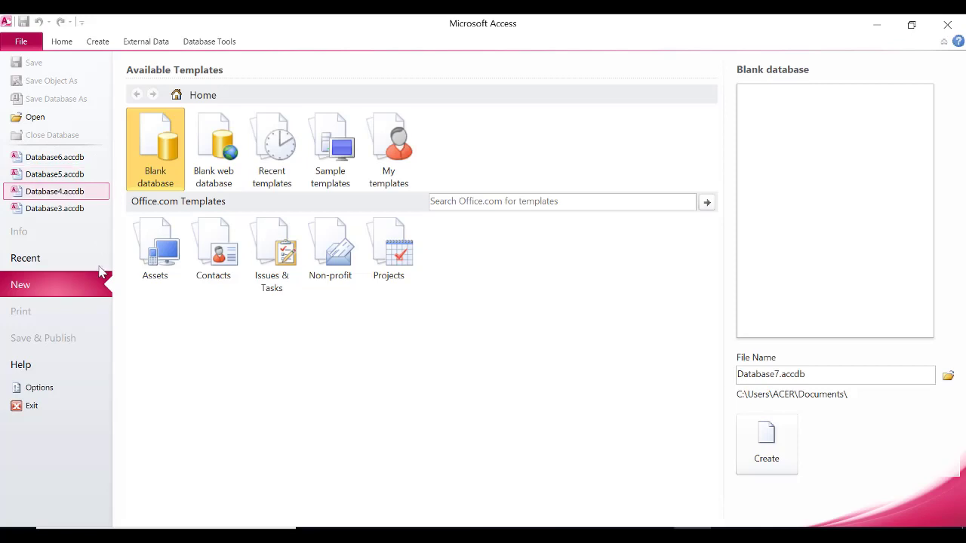
left_click(67, 159)
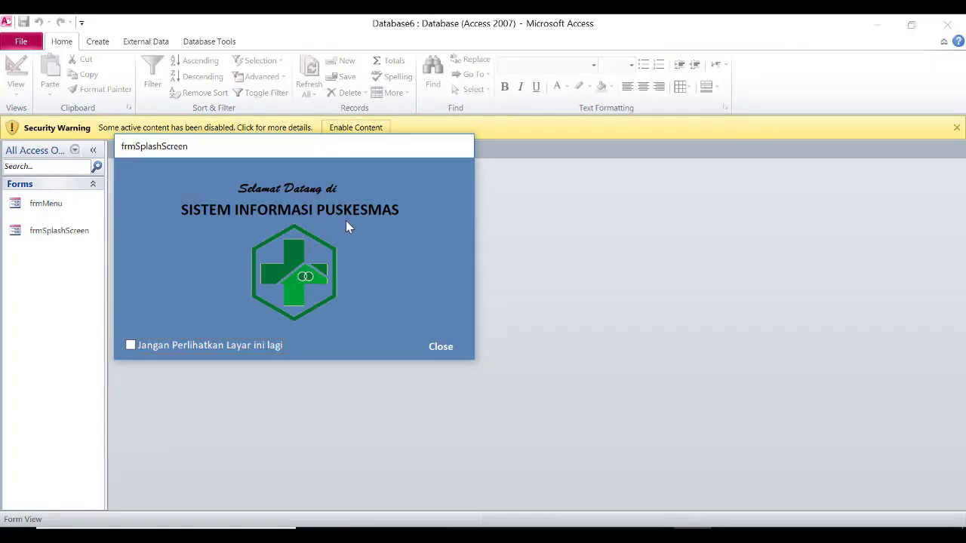
left_click(370, 134)
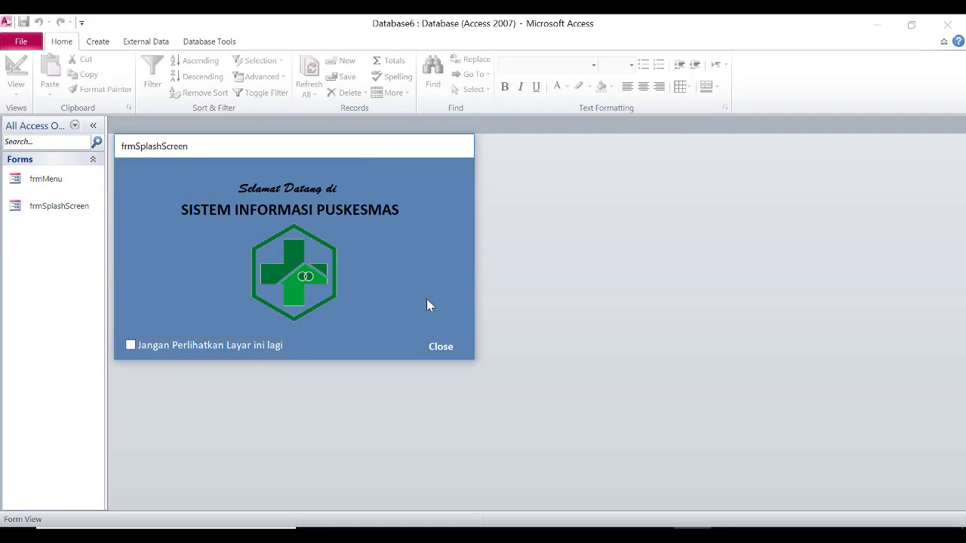
left_click(436, 347)
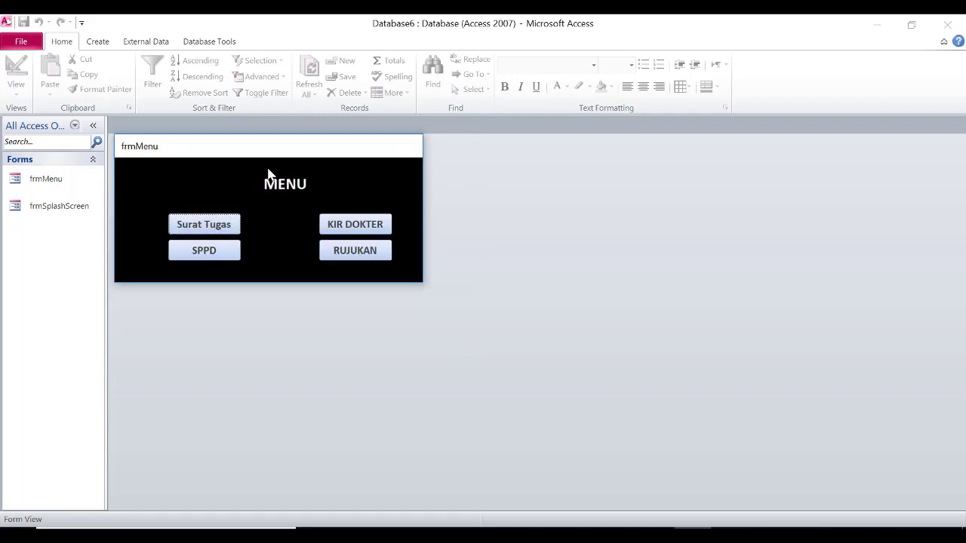